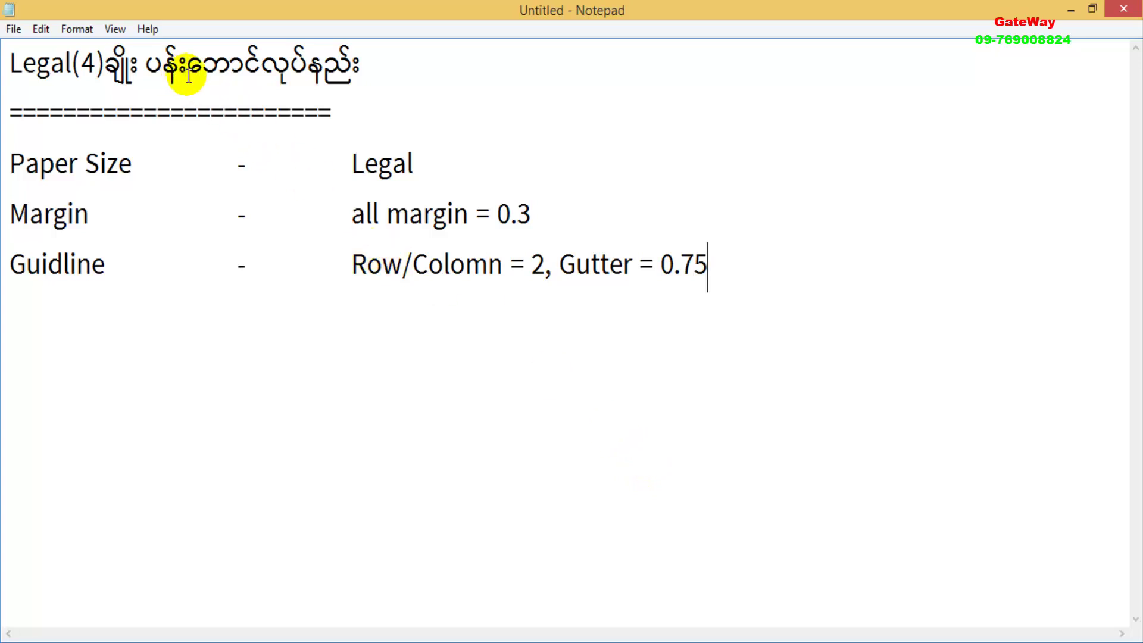
- Bring up 1-font collect.indd in InDesign, showing its rows of ornament glyphs
click(764, 269)
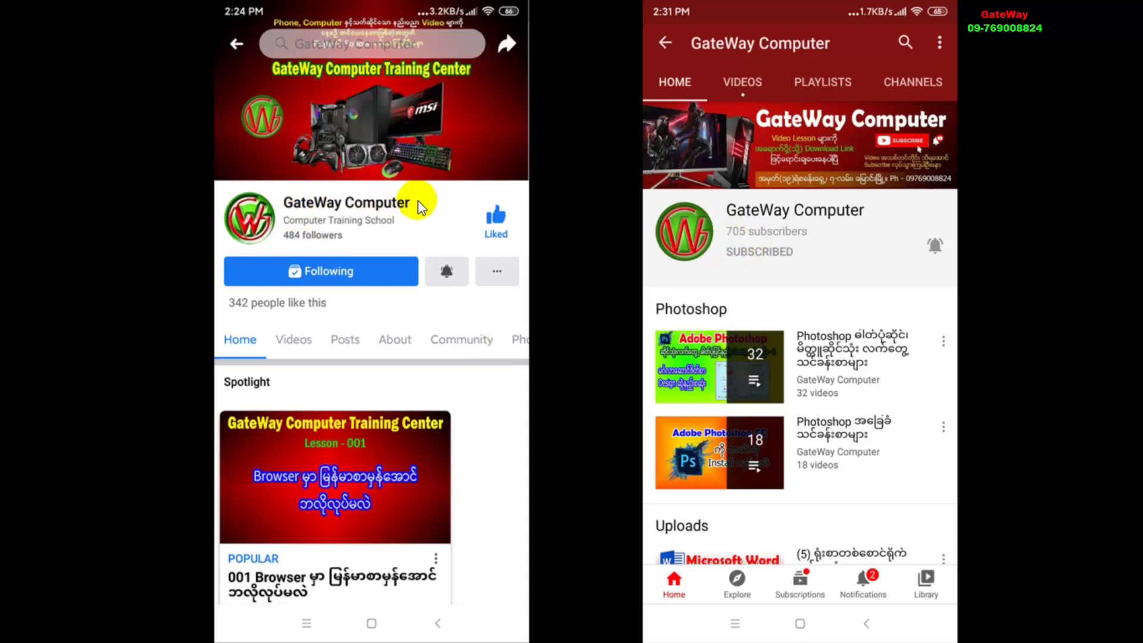
drag(370, 270, 450, 272)
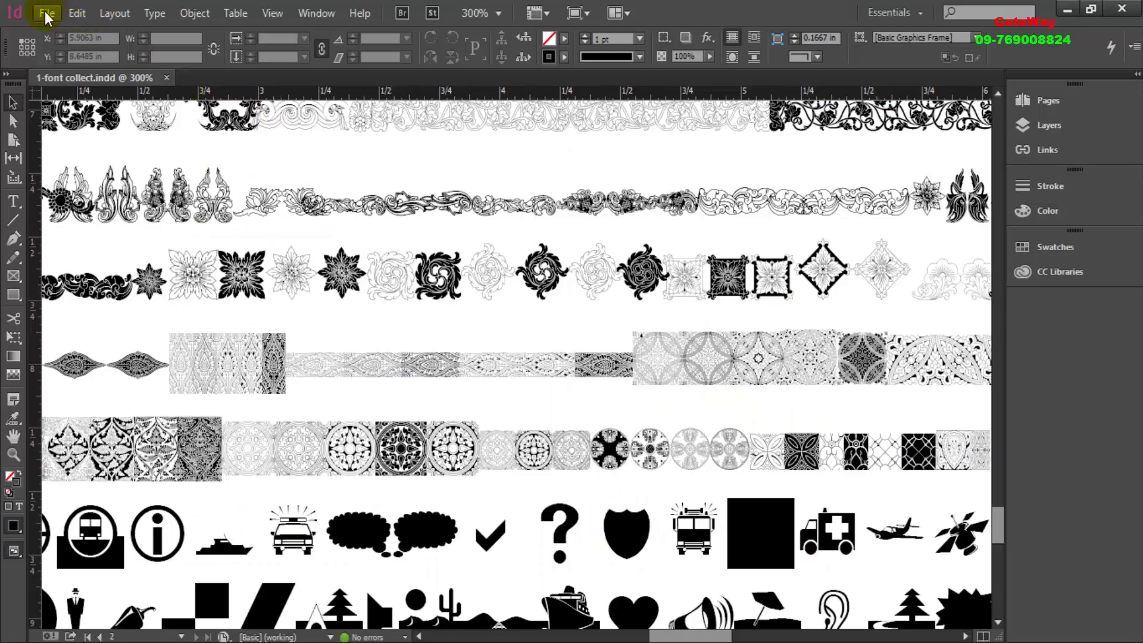
- Create a landscape Legal document (14 × 8.5 in) without facing pages and with 0.3 in margins
click(47, 17)
mouse_move(161, 33)
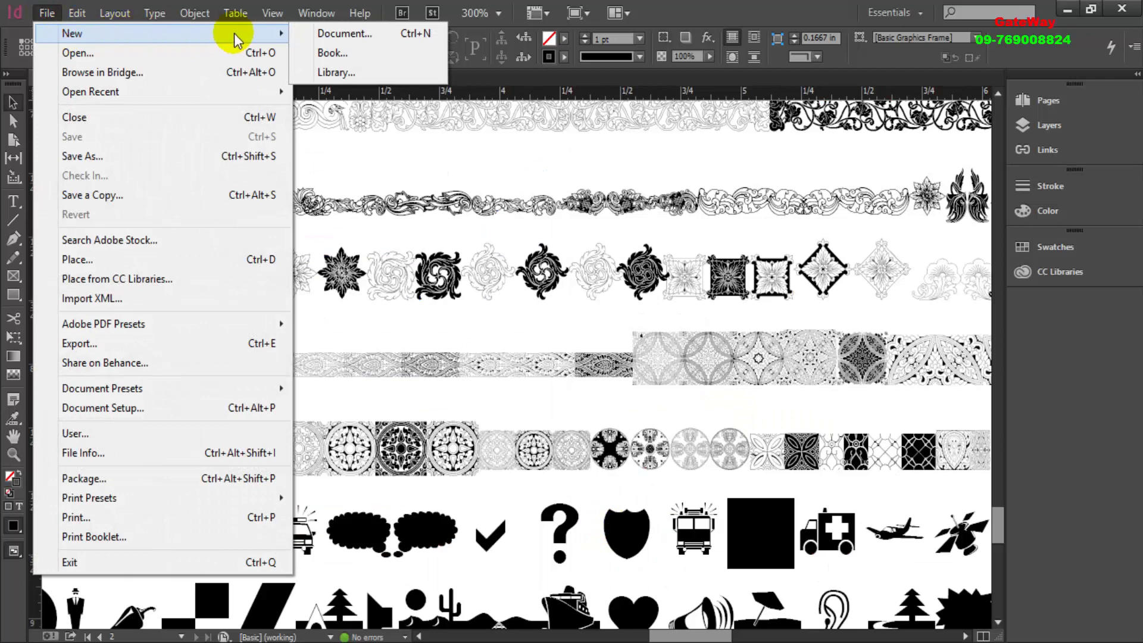
click(360, 34)
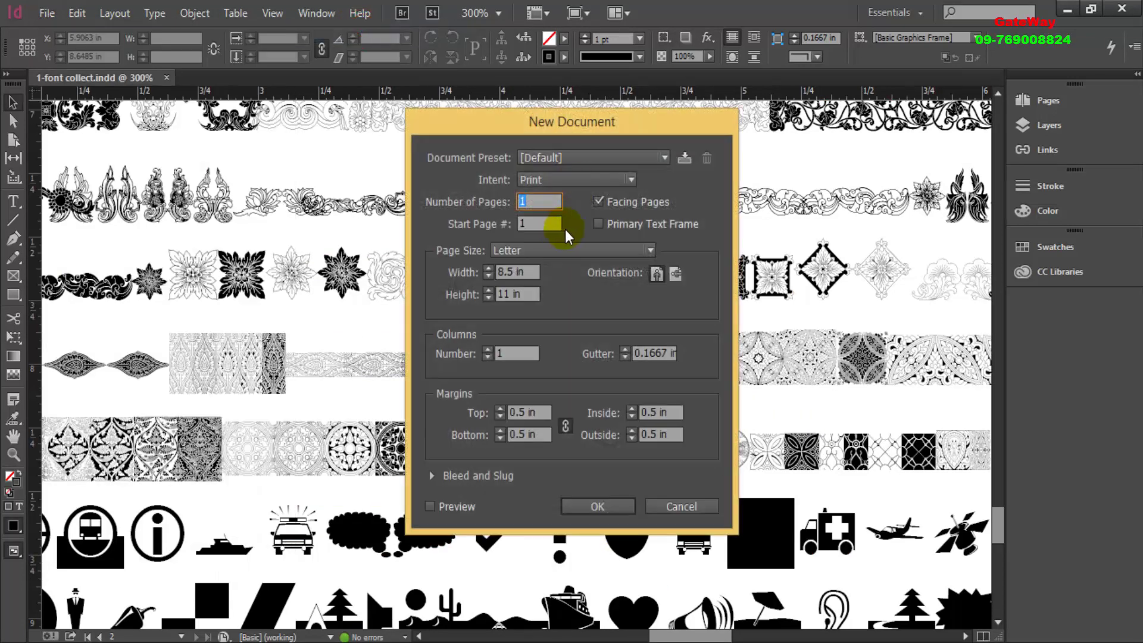
click(613, 204)
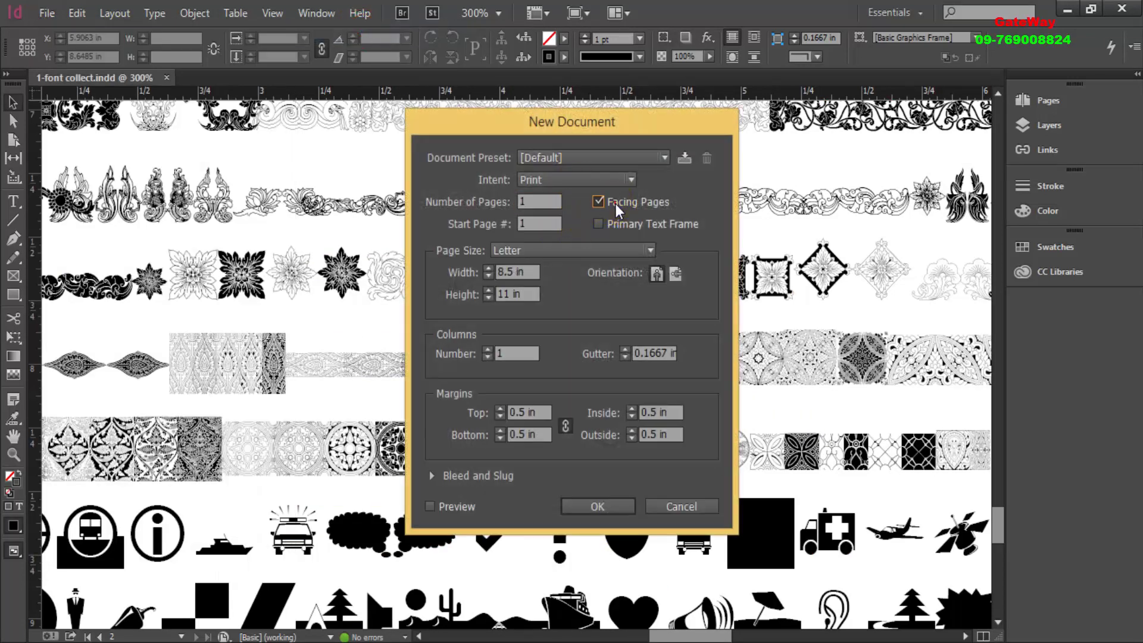
click(539, 251)
click(535, 286)
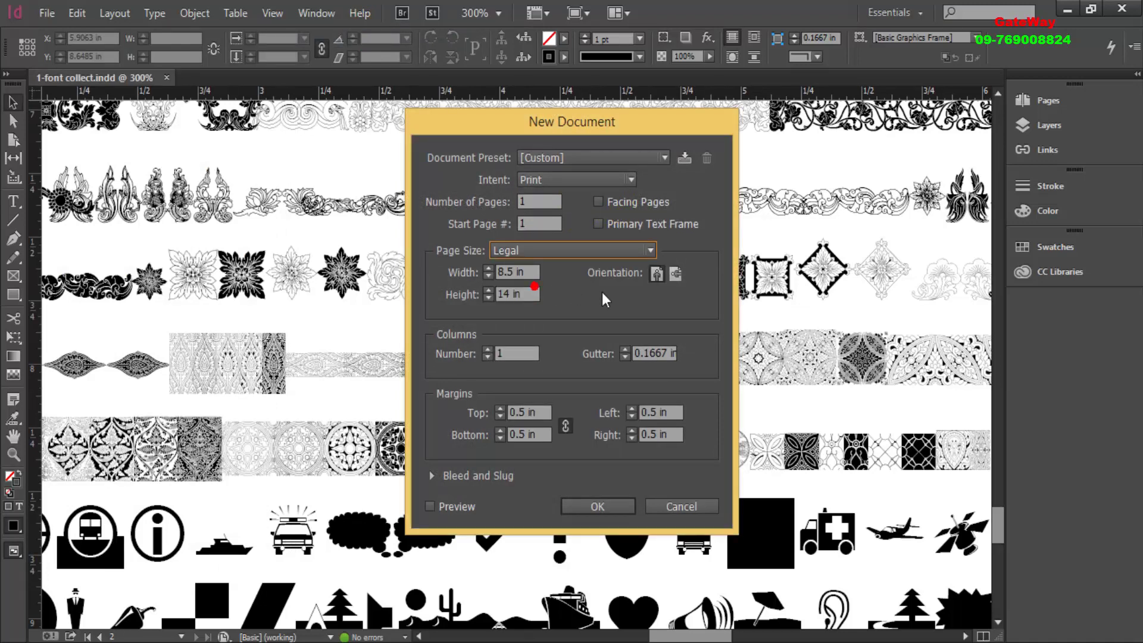
click(675, 274)
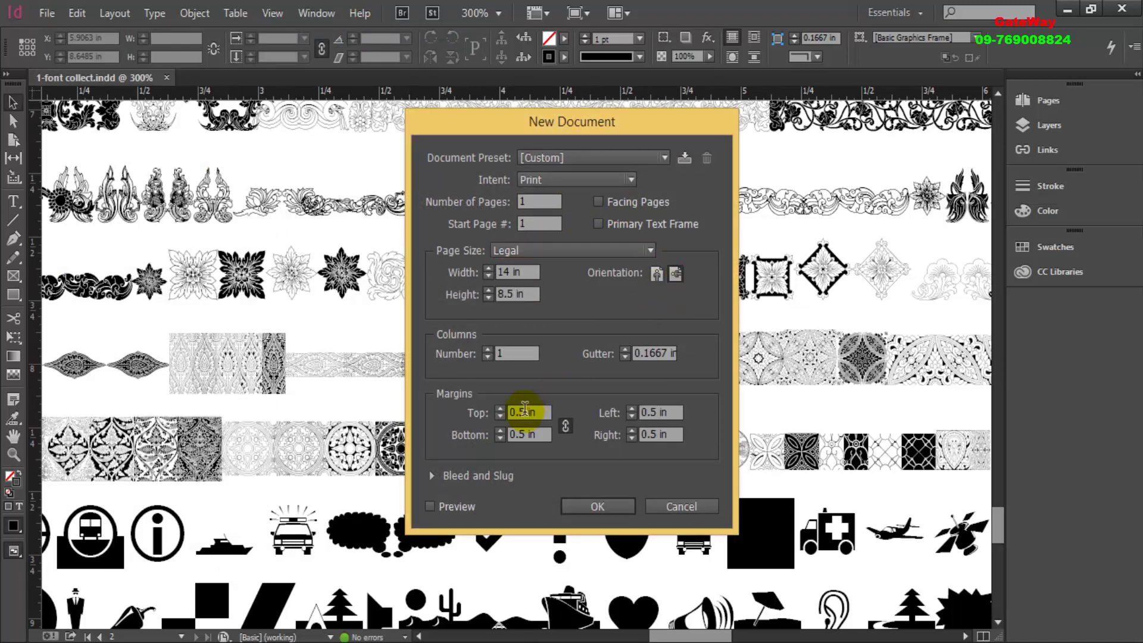
click(532, 412)
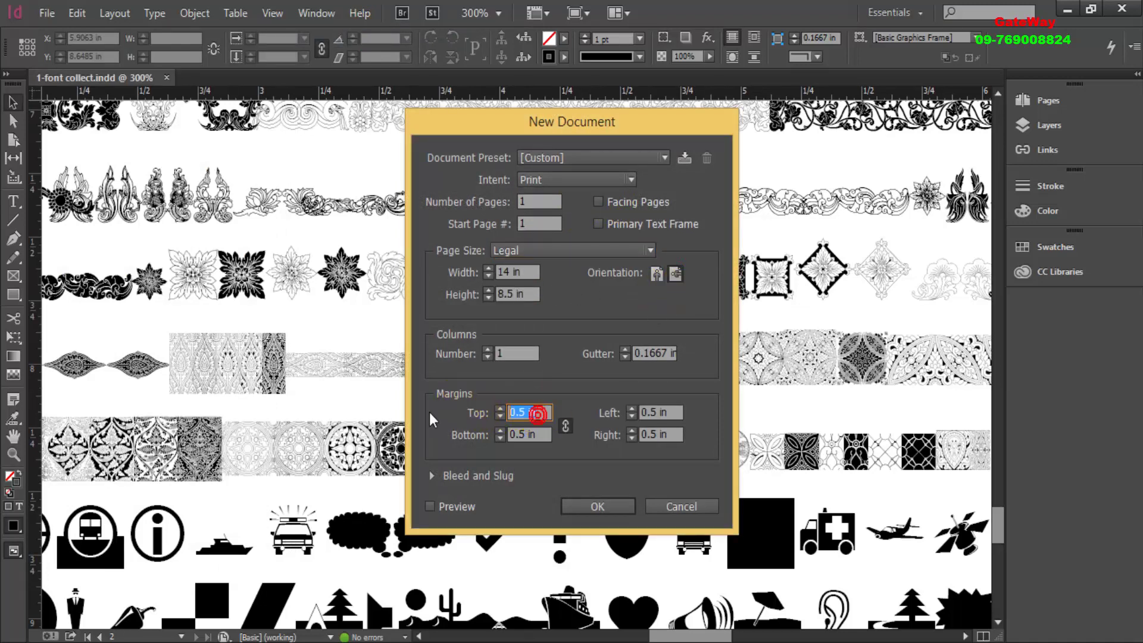
text(0.3)
key(Tab)
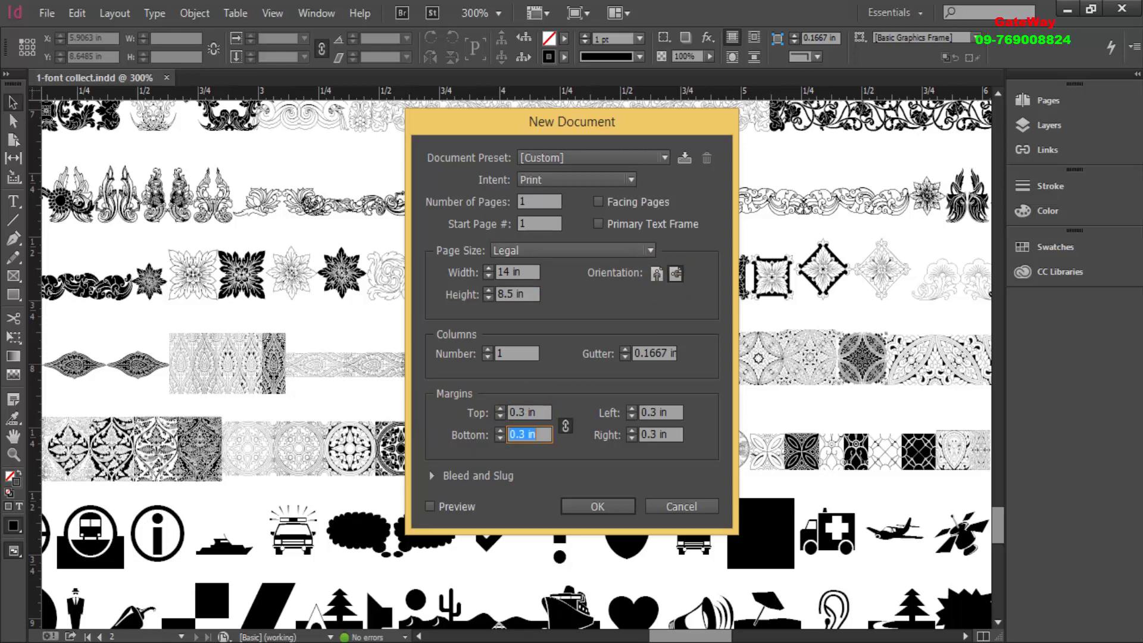
click(611, 512)
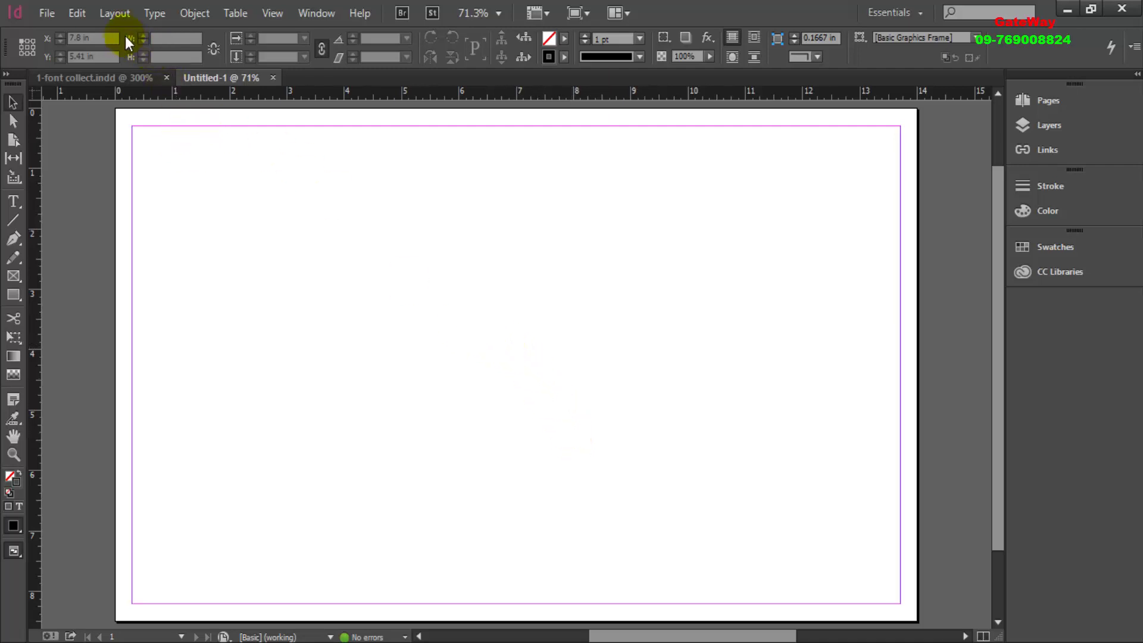
- Add guides for 2 rows and 2 columns with 0.75 in gutters, fitted to the margins
click(117, 12)
click(169, 94)
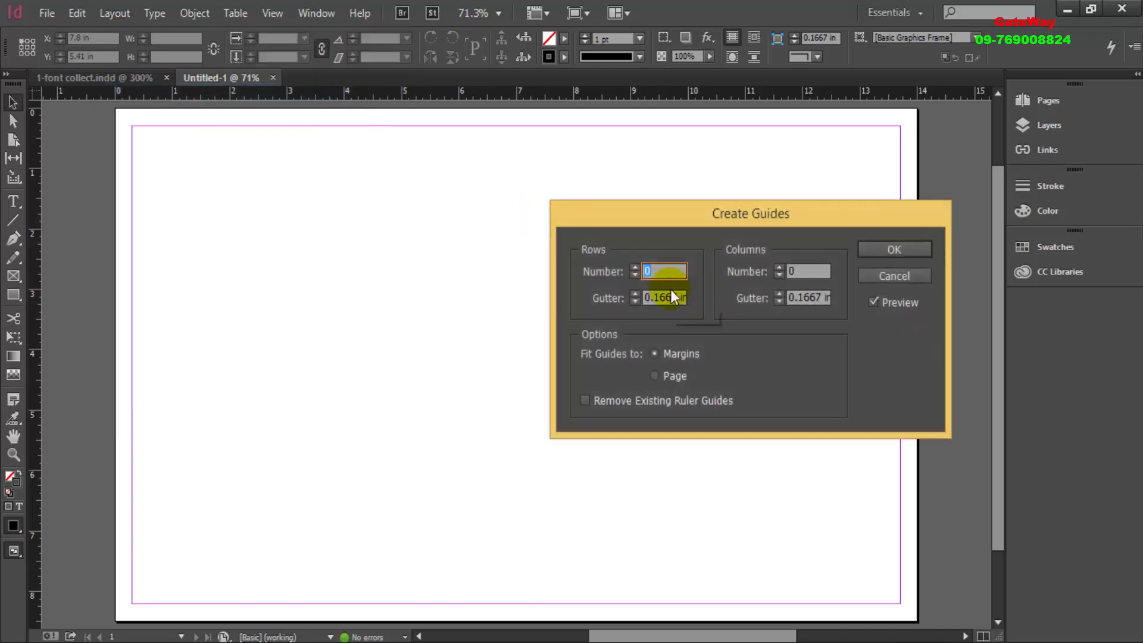
text(2)
key(Tab)
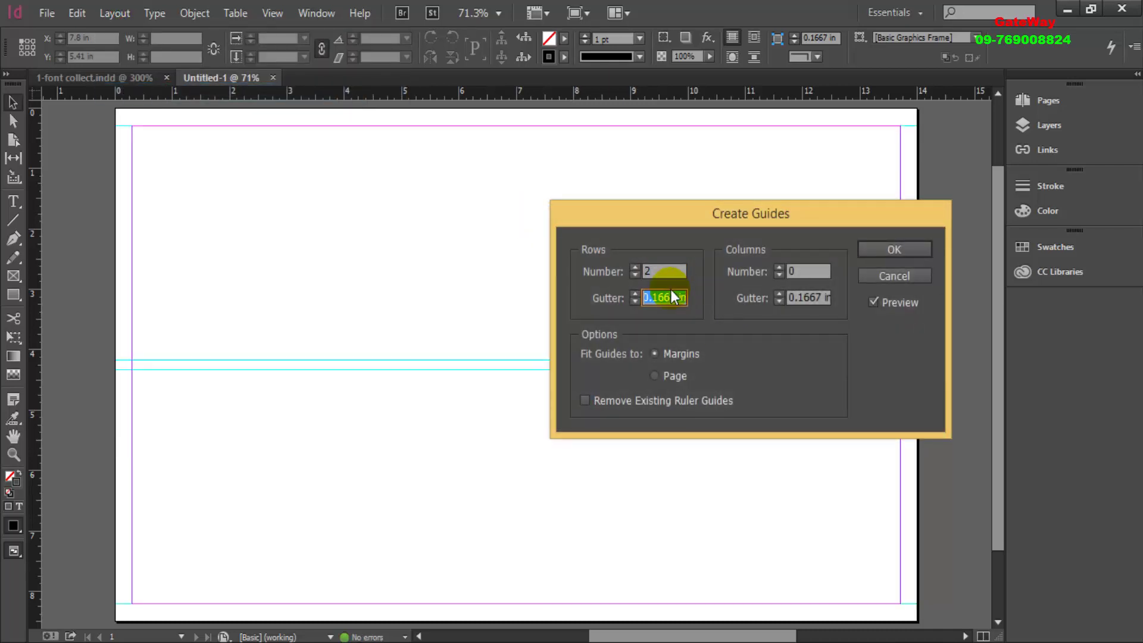
text(0.75)
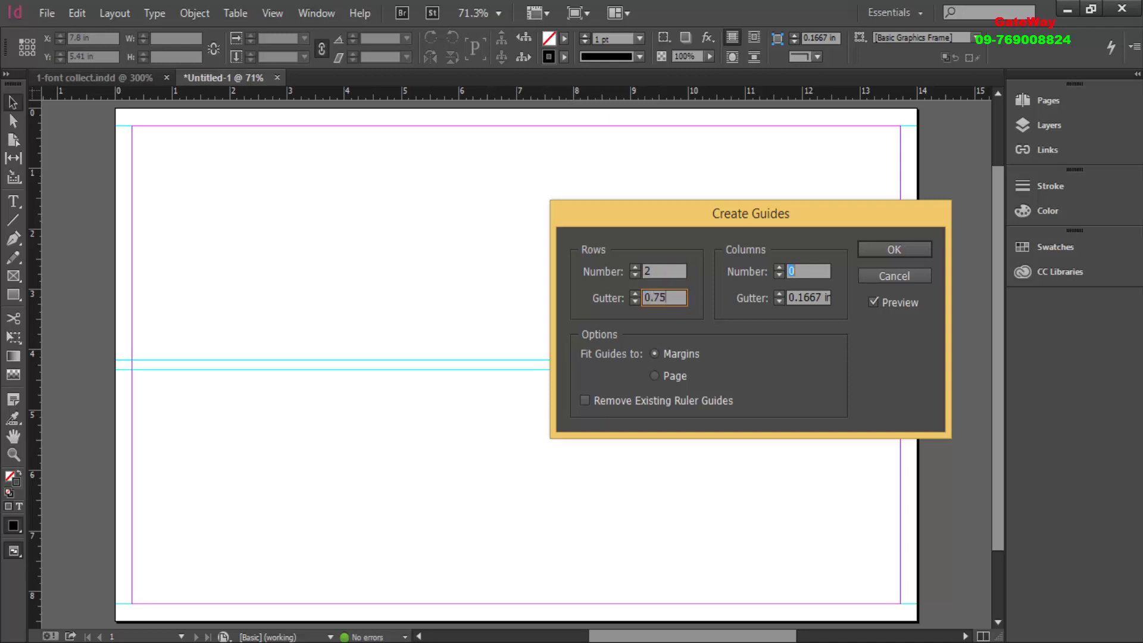
key(Tab)
key(Tab)
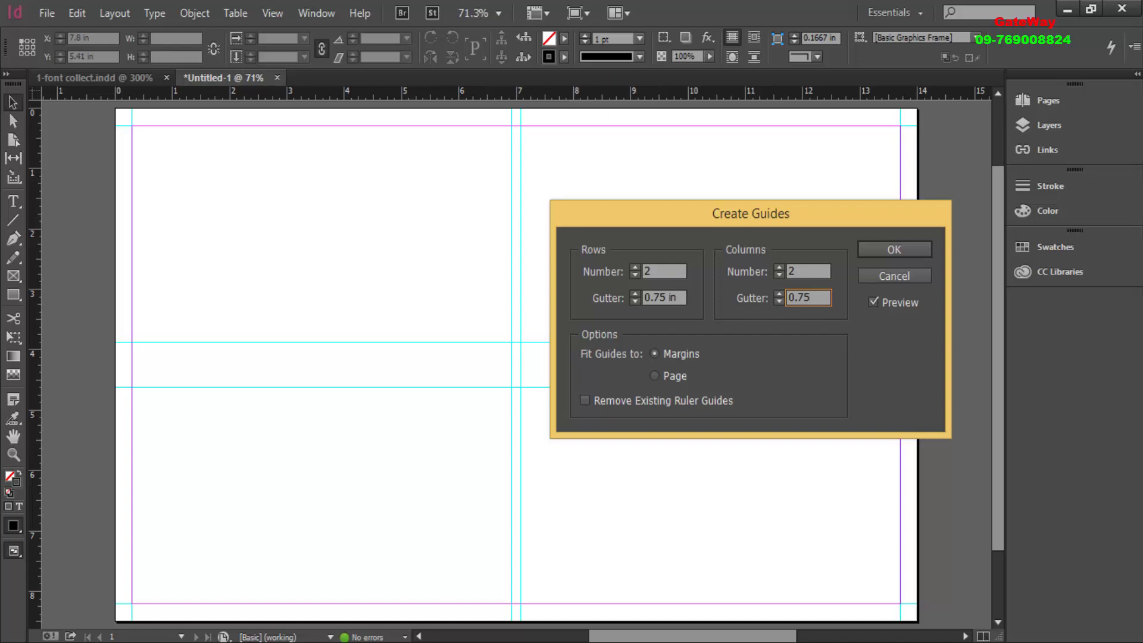
click(687, 361)
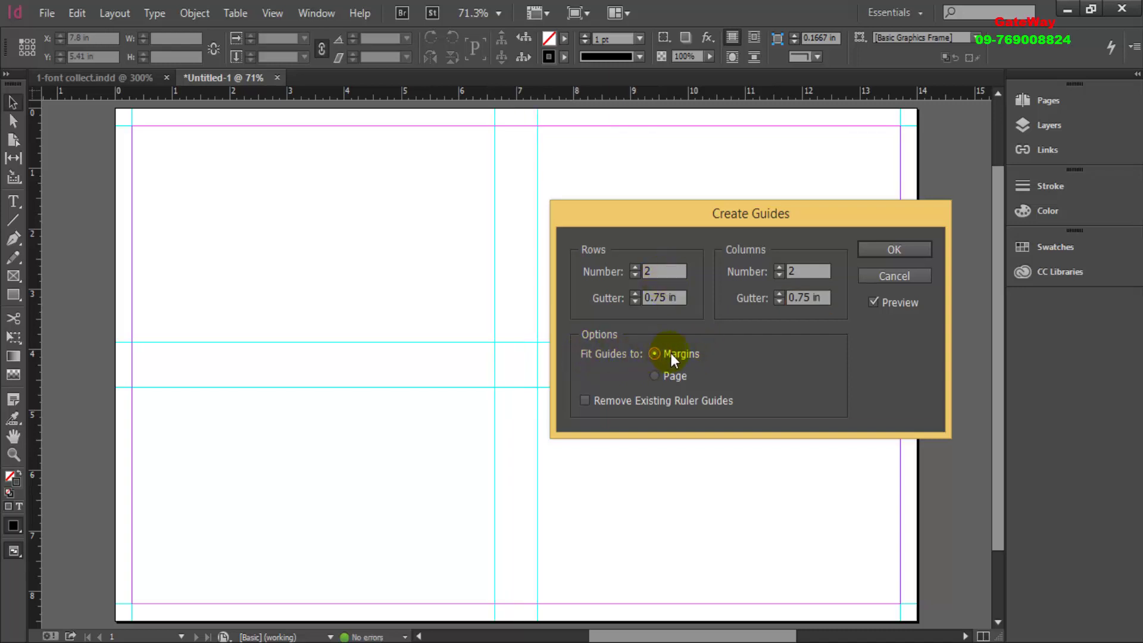
click(892, 251)
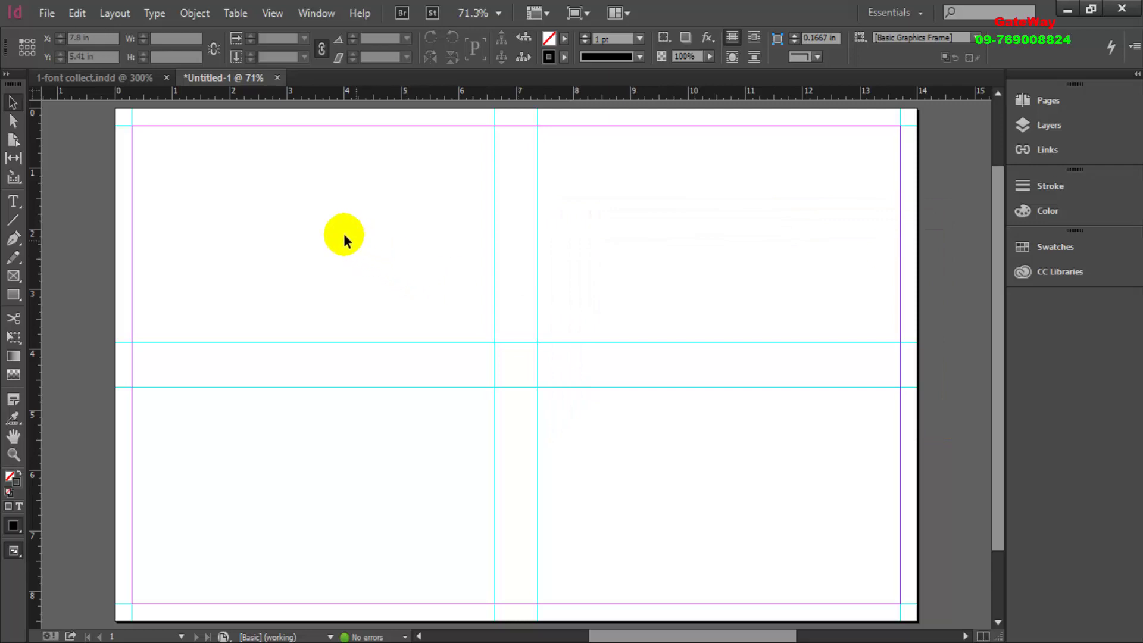
- Draw a thin, empty text frame across the top margin from the top-left margin corner
scroll(252, 203, up, 4)
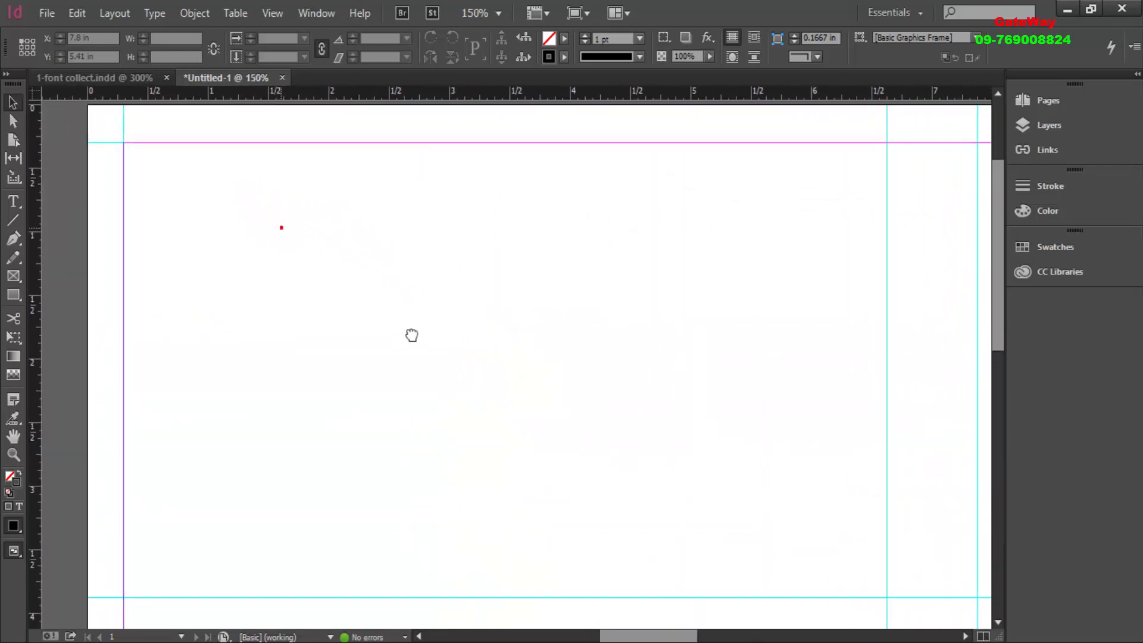
drag(411, 335, 416, 337)
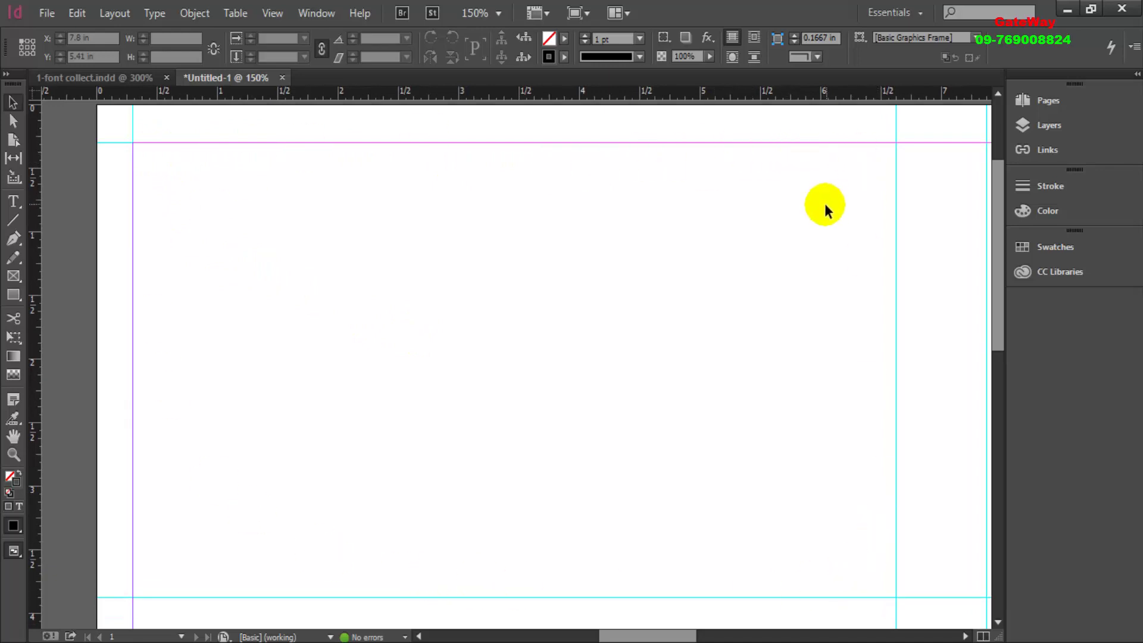
click(13, 202)
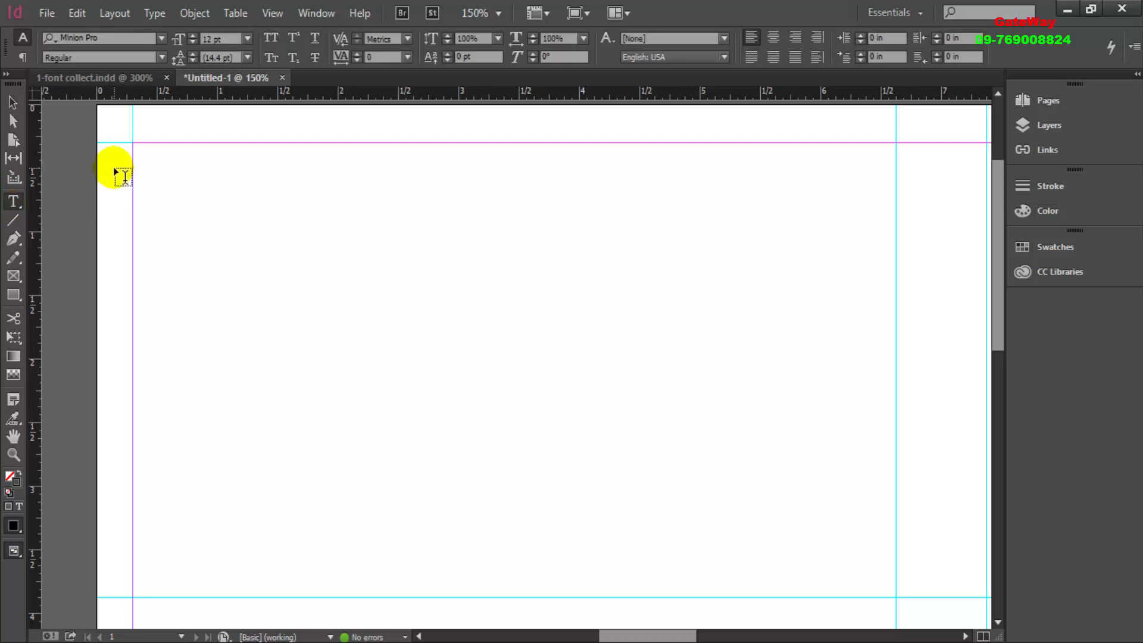
drag(133, 142, 895, 186)
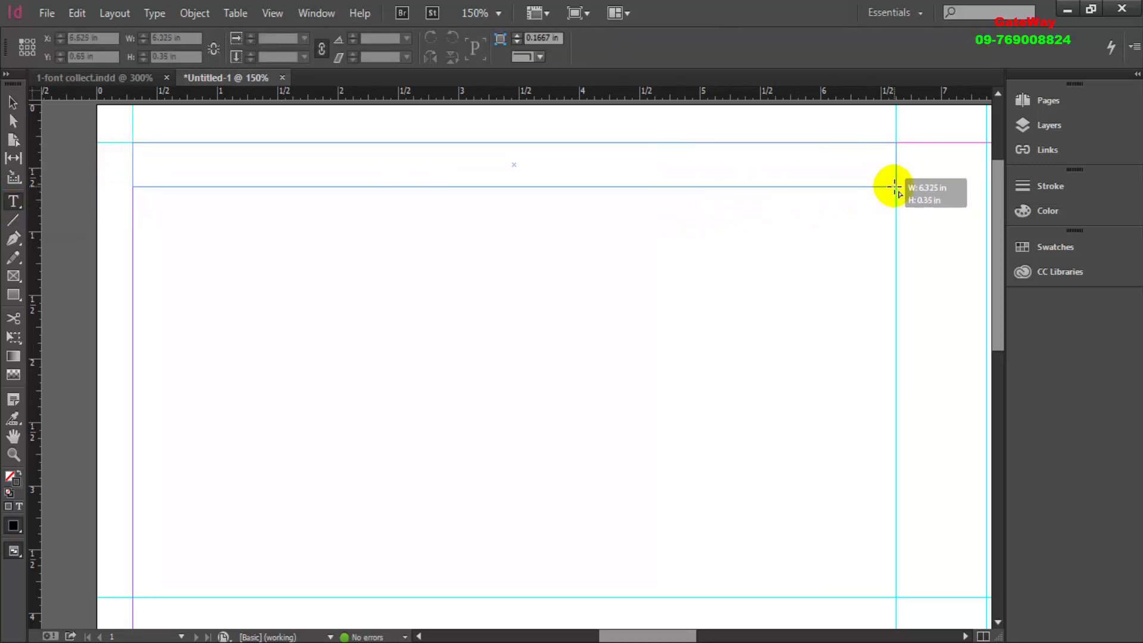
drag(894, 186, 895, 186)
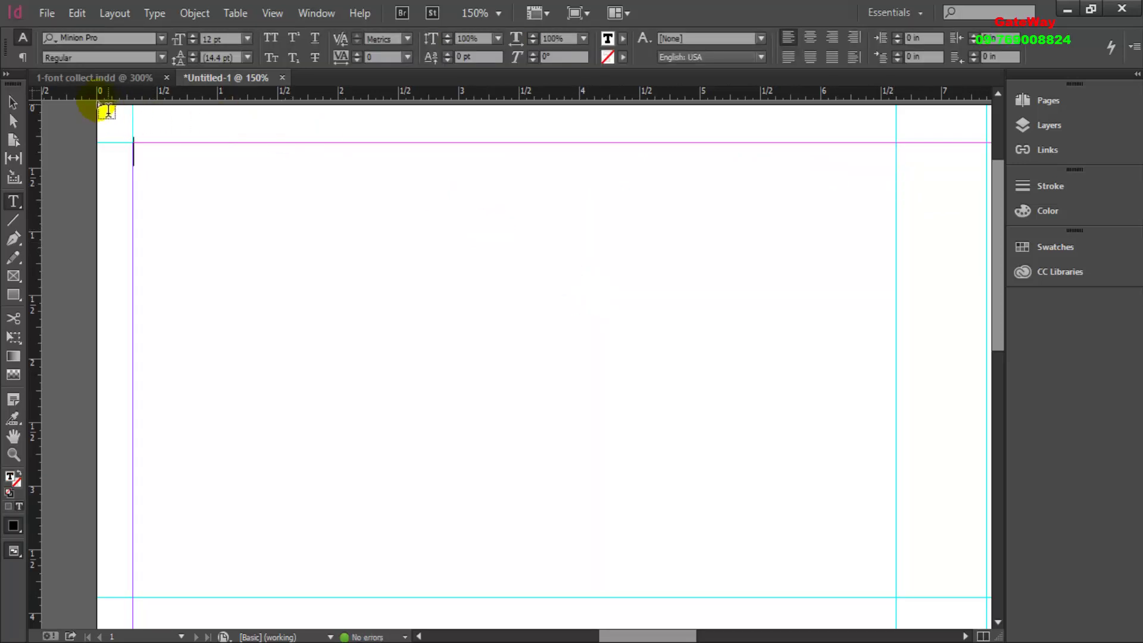
click(88, 77)
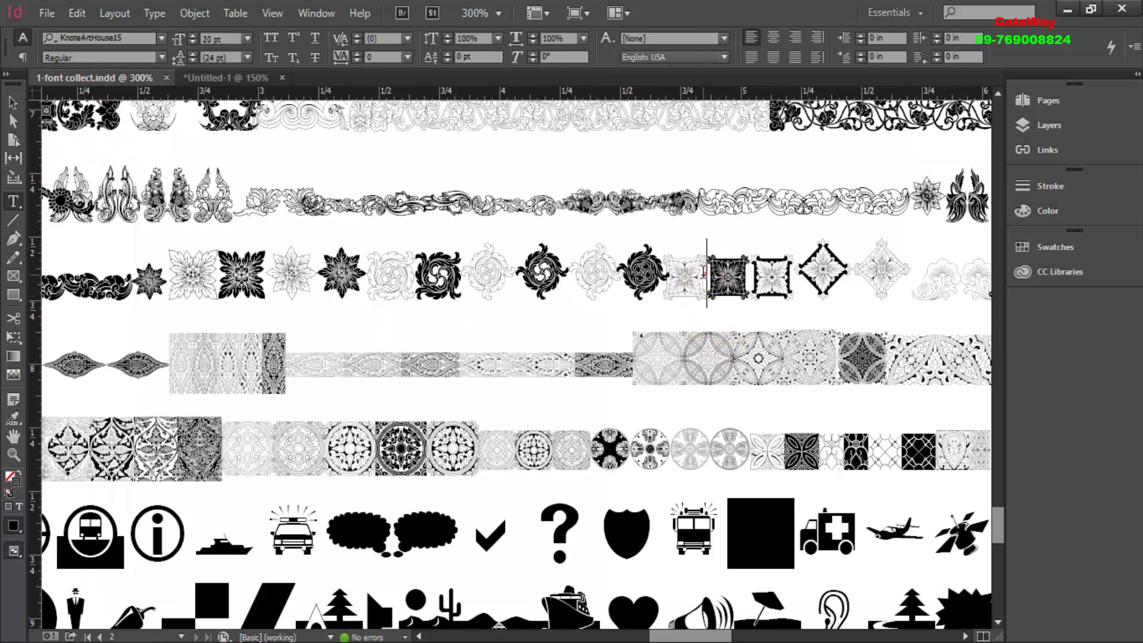
- Copy one KnoteArtHouse15 ornament glyph from the font collection and return to Untitled-1
drag(707, 272, 663, 277)
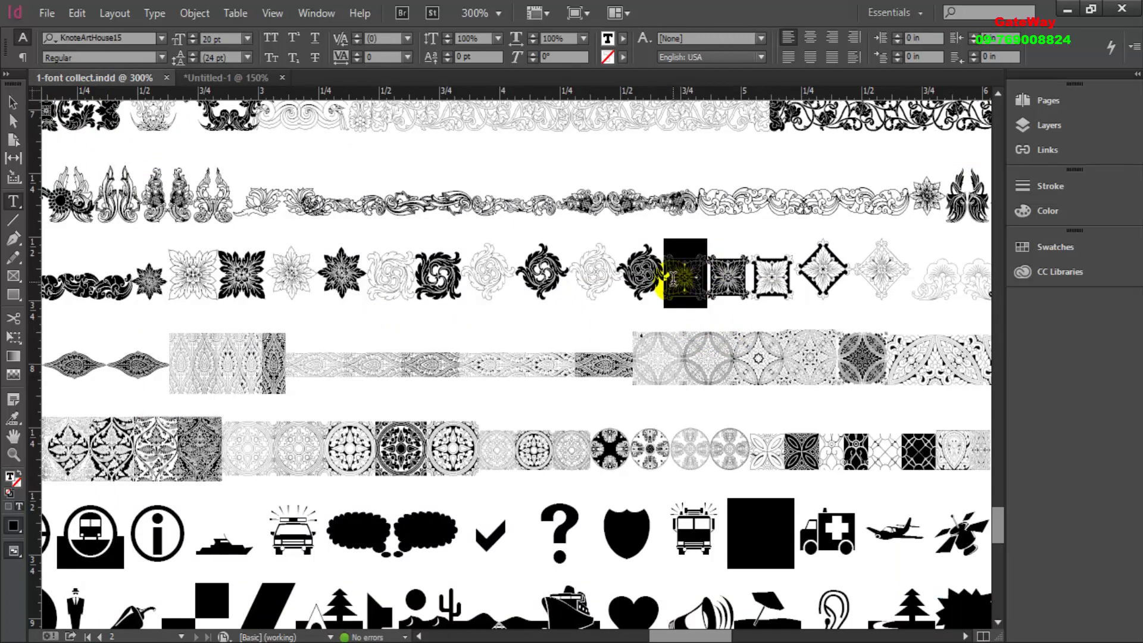
scroll(722, 284, up, 3)
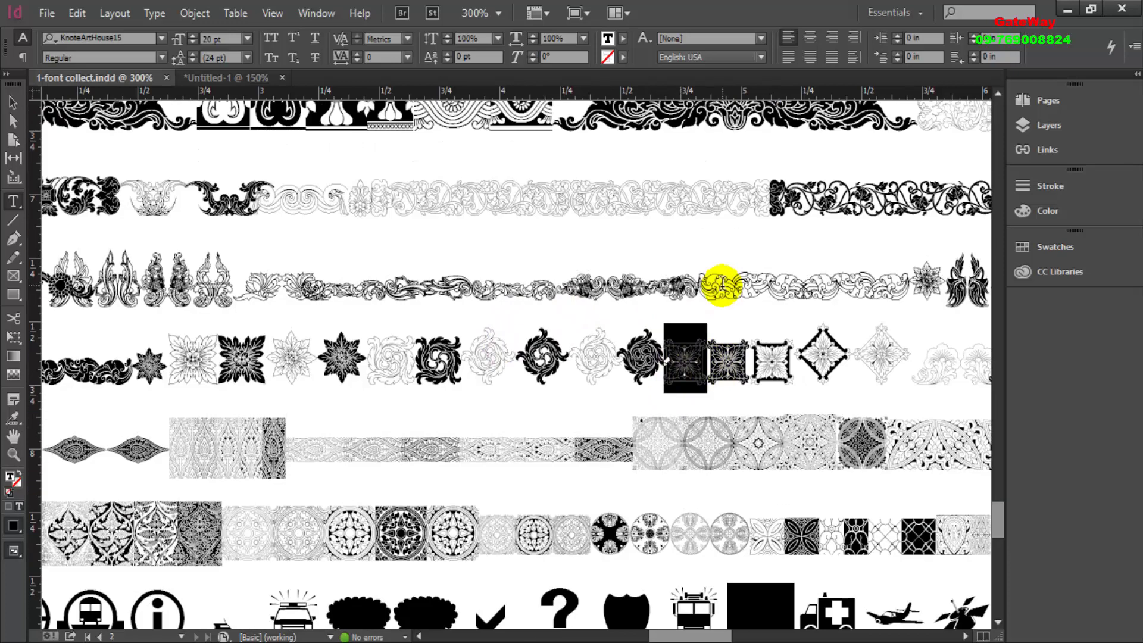
right_click(692, 358)
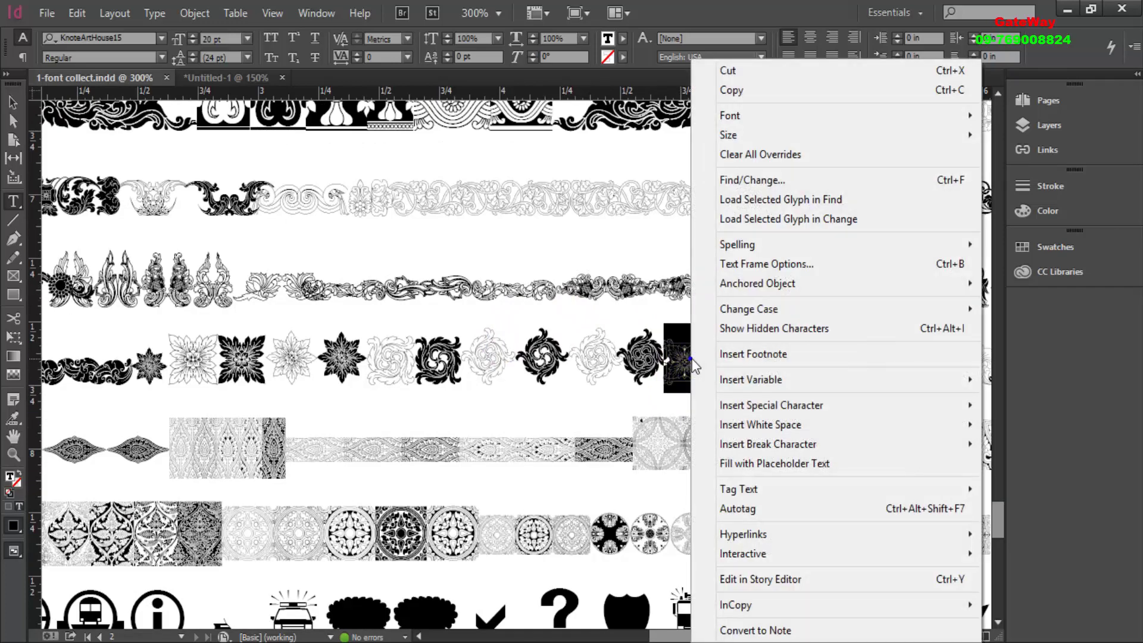
click(738, 88)
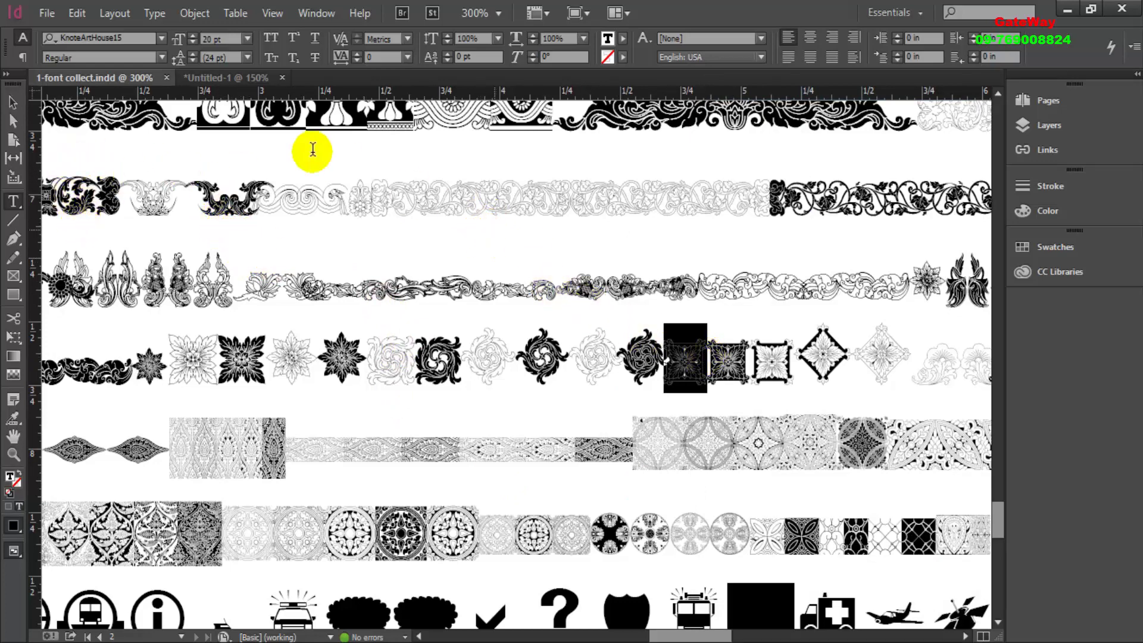
click(222, 76)
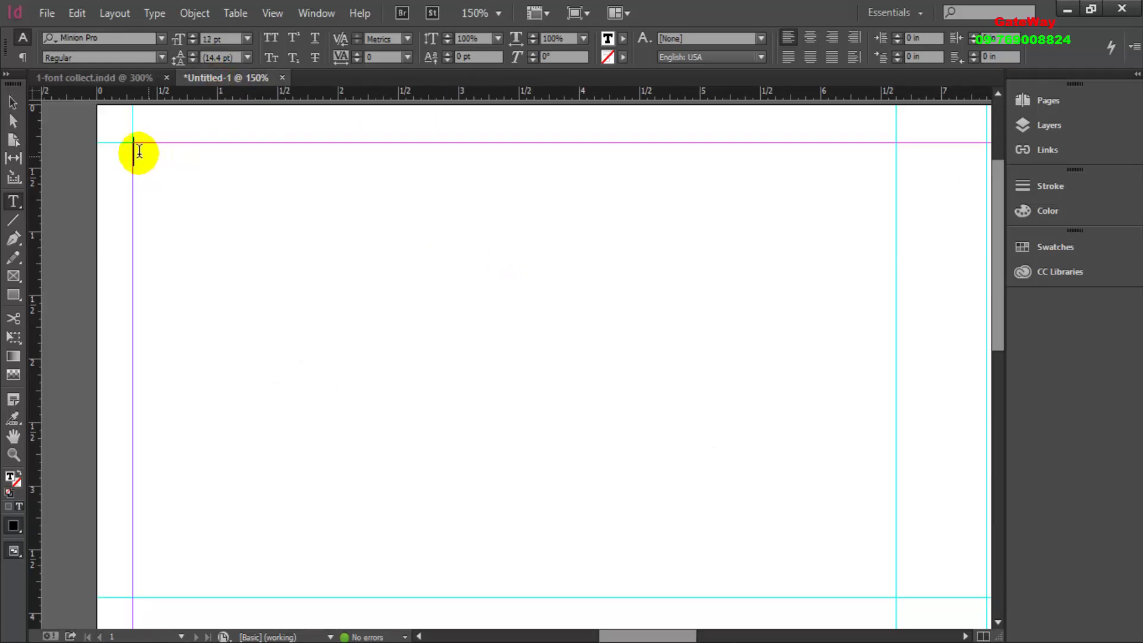
- Paste the copied ornament glyph into the top text frame
right_click(135, 144)
click(180, 149)
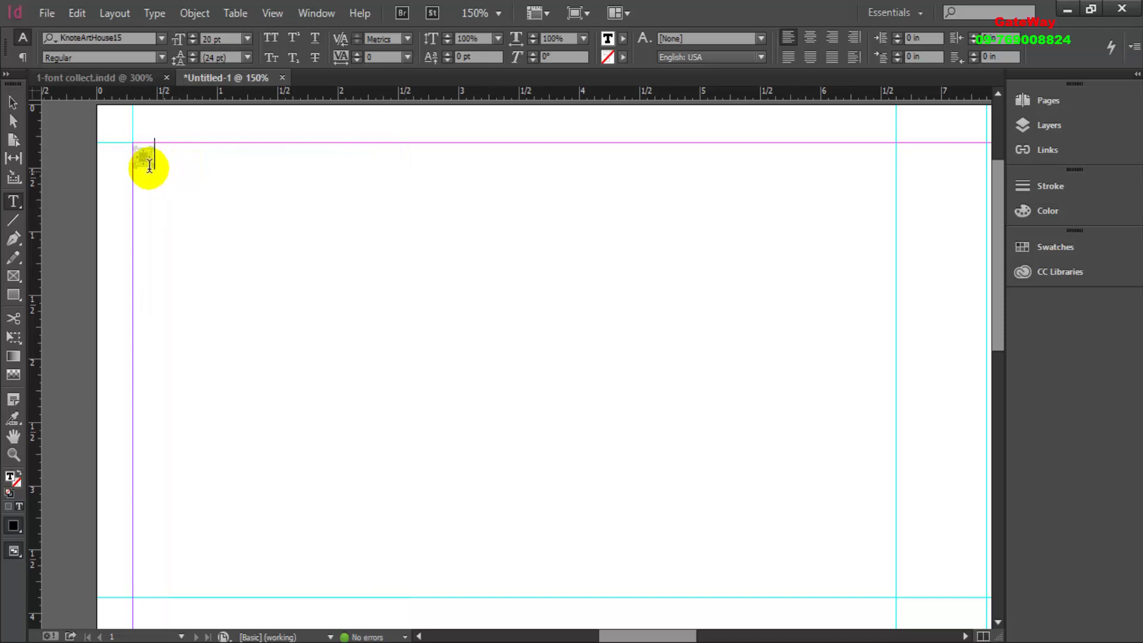
alt+scroll(146, 160, up, 3)
scroll(156, 166, up, 3)
scroll(156, 166, down, 1)
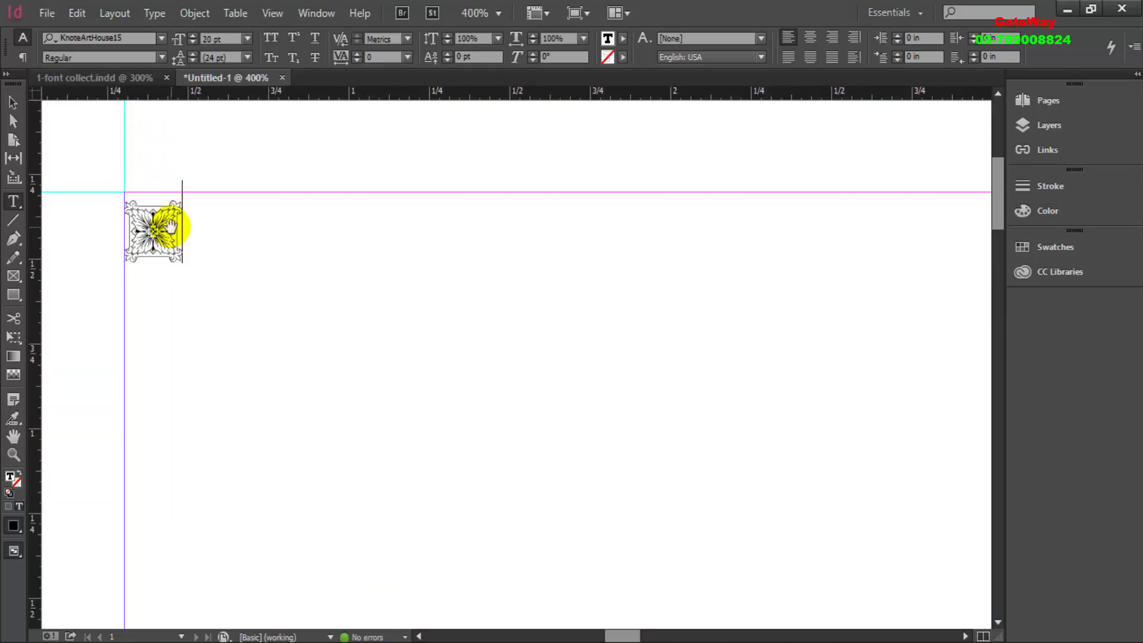
alt+scroll(173, 234, down, 3)
alt+scroll(178, 235, down, 1)
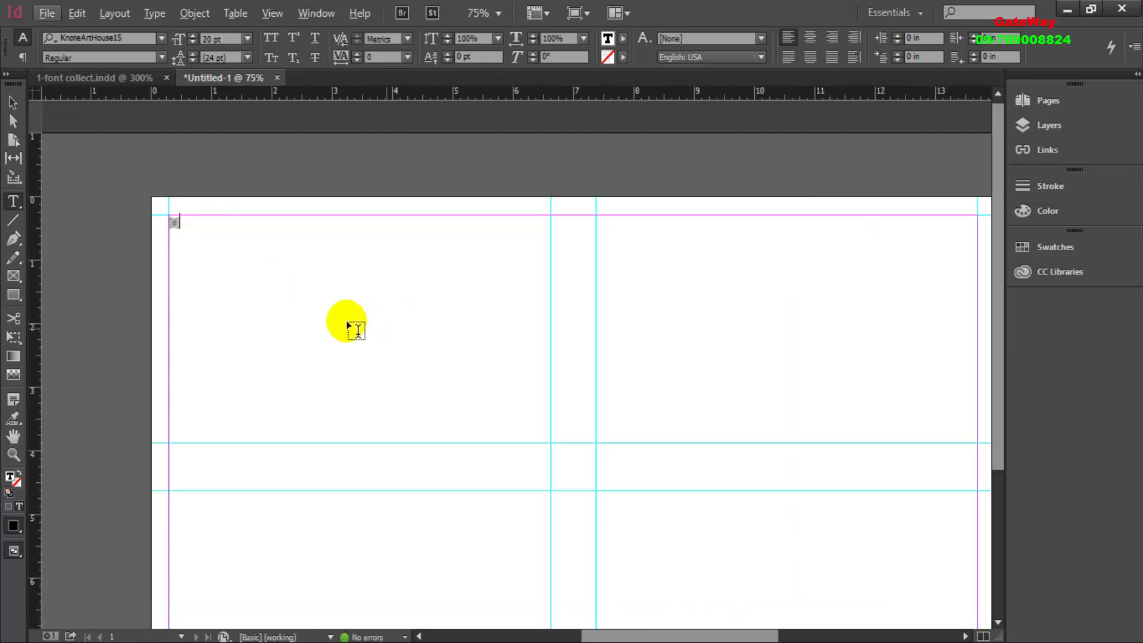
alt+scroll(173, 224, up, 3)
alt+scroll(173, 224, down, 2)
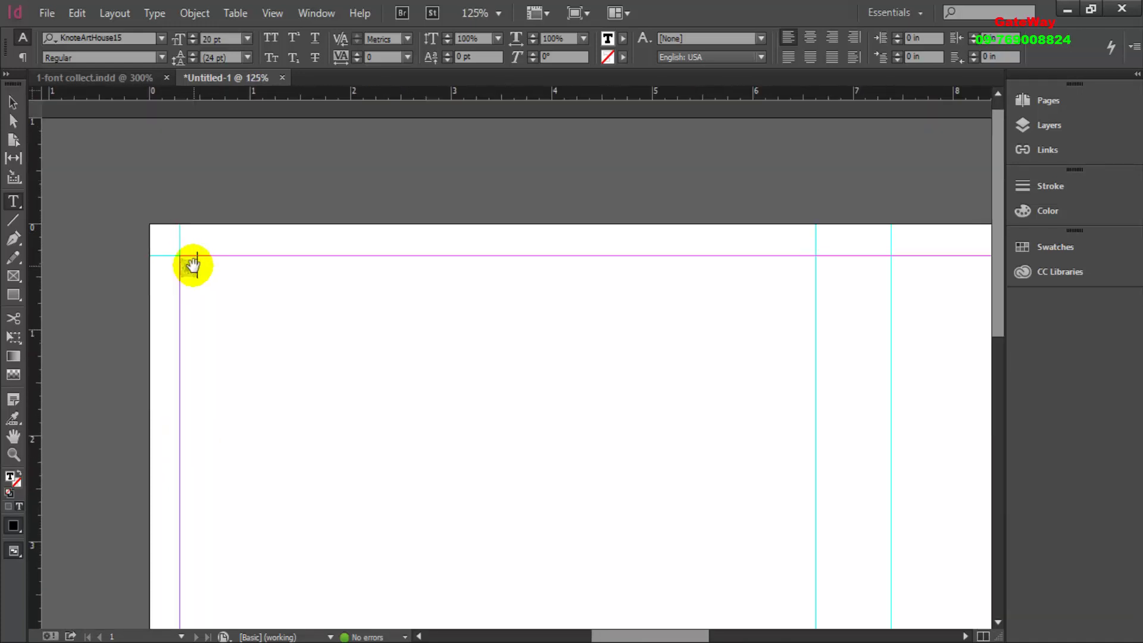
alt+scroll(191, 262, down, 2)
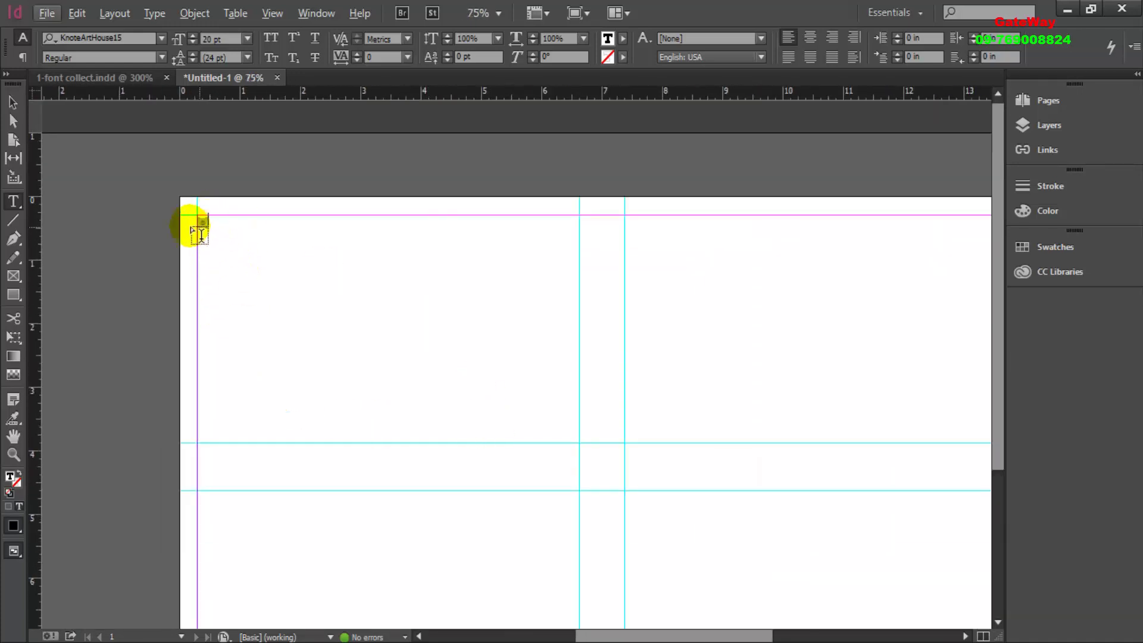
alt+scroll(218, 226, up, 3)
alt+scroll(206, 229, up, 2)
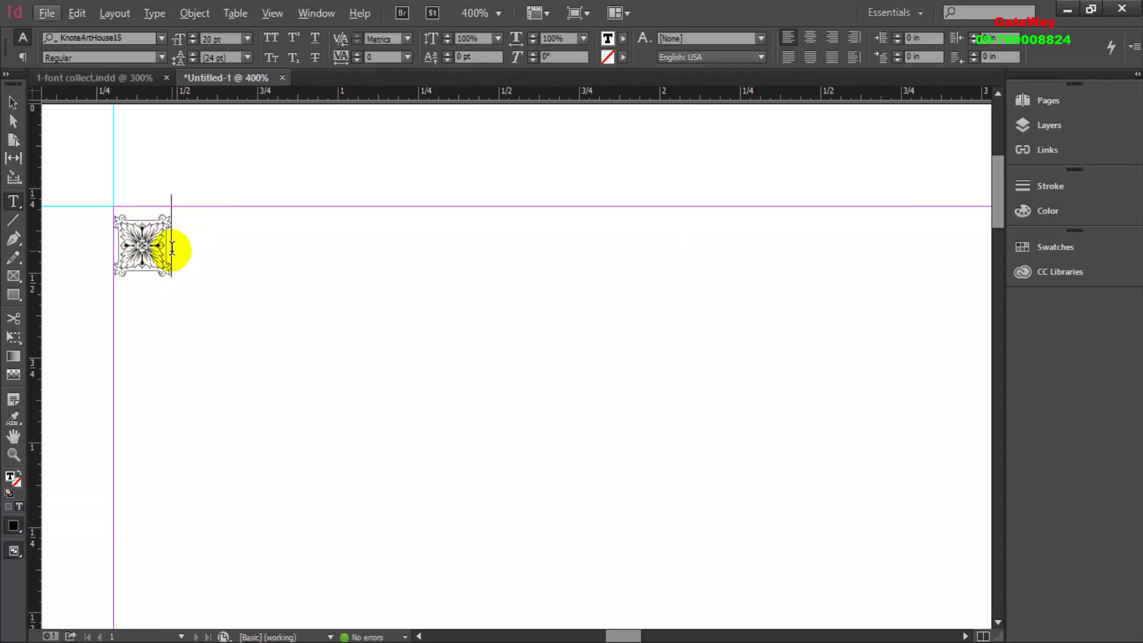
scroll(172, 250, down, 2)
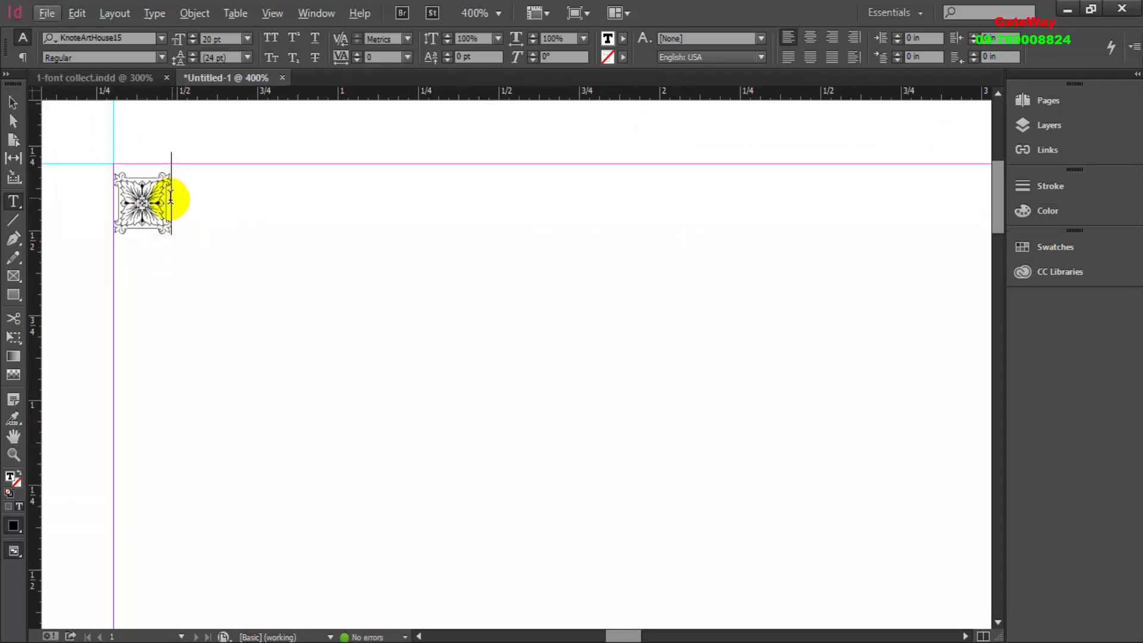
- Copy the pasted glyph and paste another copy right after it
drag(166, 196, 116, 200)
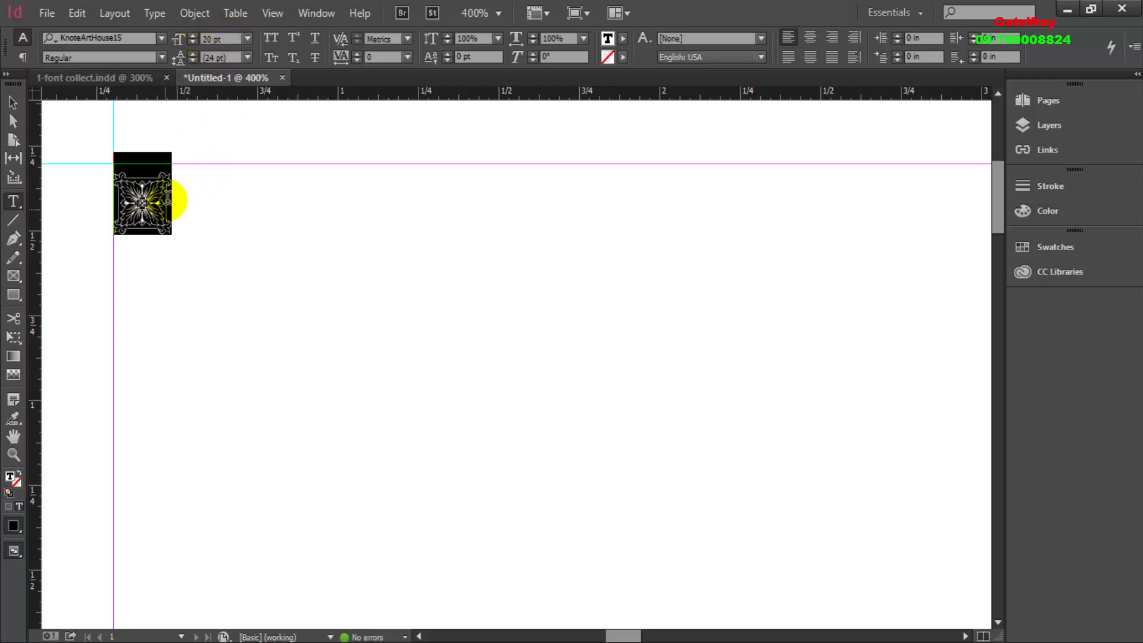
click(181, 196)
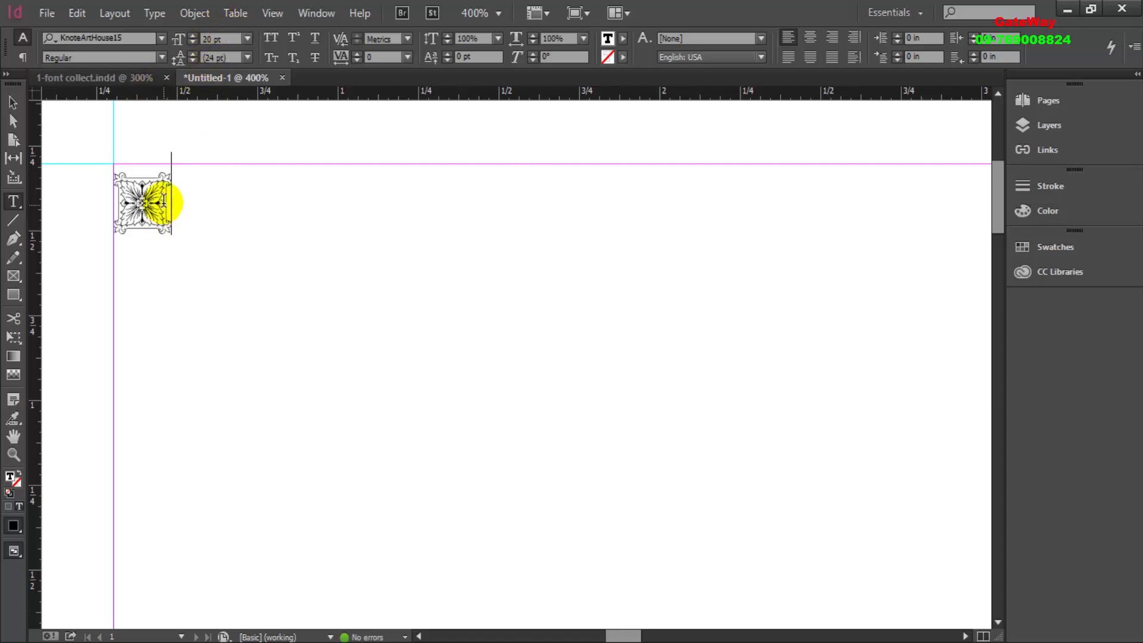
key(shift+Left)
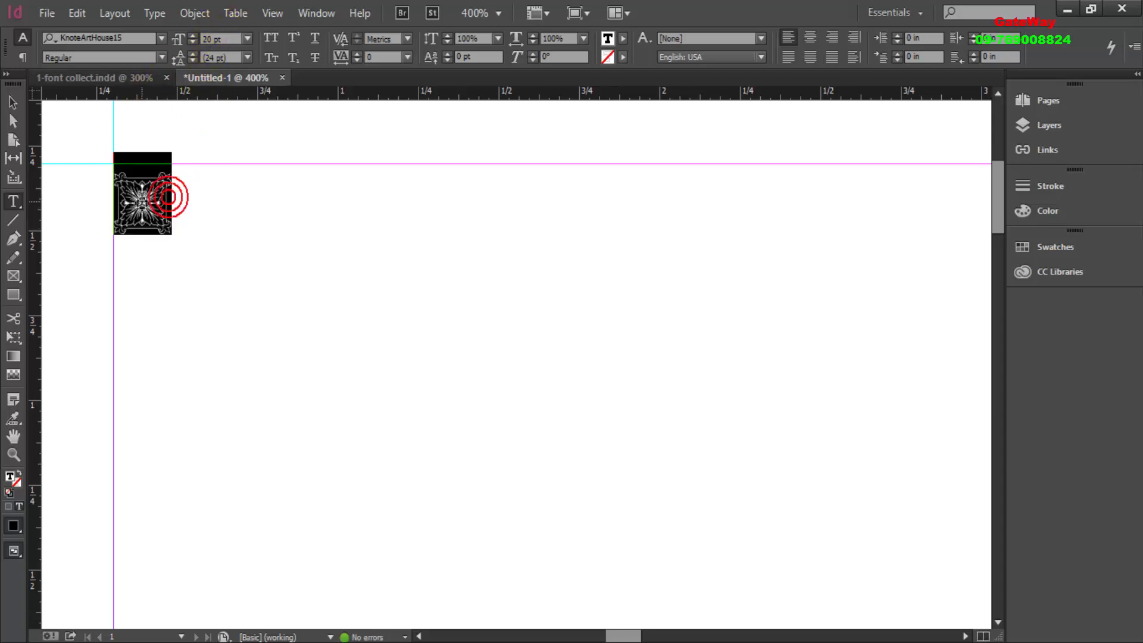
right_click(166, 191)
click(185, 51)
click(178, 200)
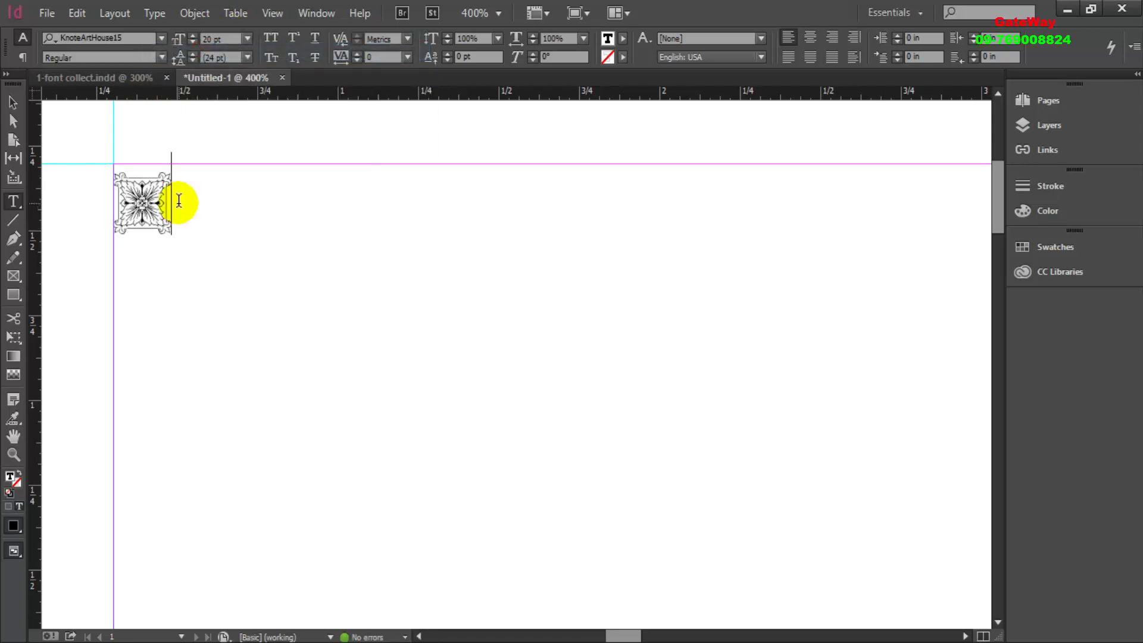
key(ctrl+v)
- Add glyphs until about 24 ornaments reach the right margin, then select the whole row
key(ctrl+v)
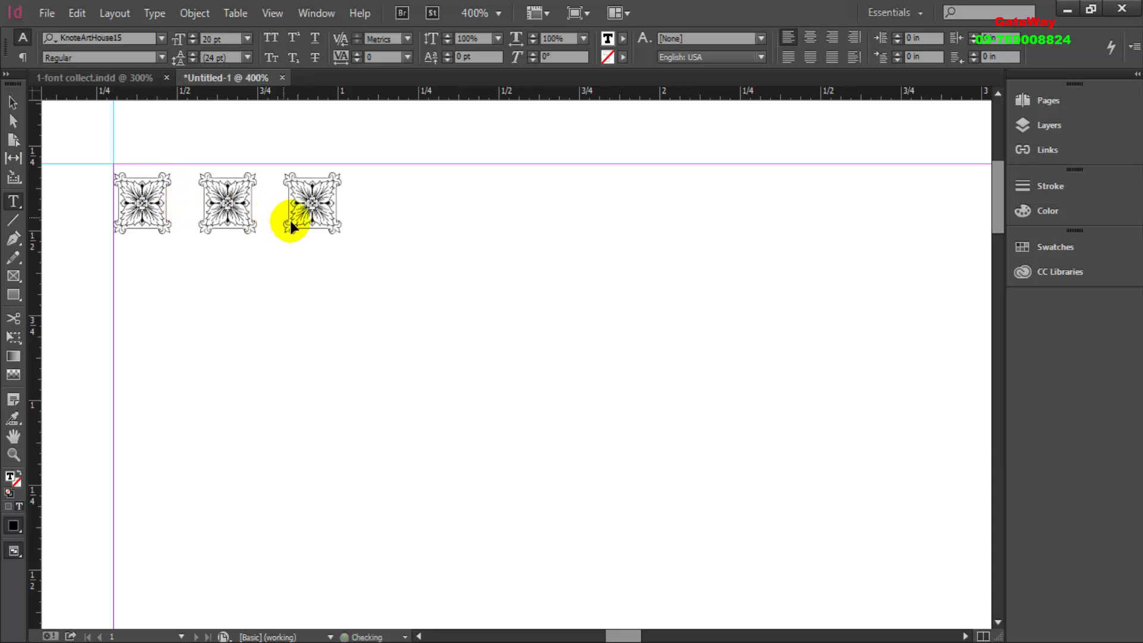
key(ctrl+v)
key(ctrl+v)
key(ctrl+v)
key(ctrl+v)
key(ctrl+v)
key(ctrl+v)
key(ctrl+v)
key(ctrl+v)
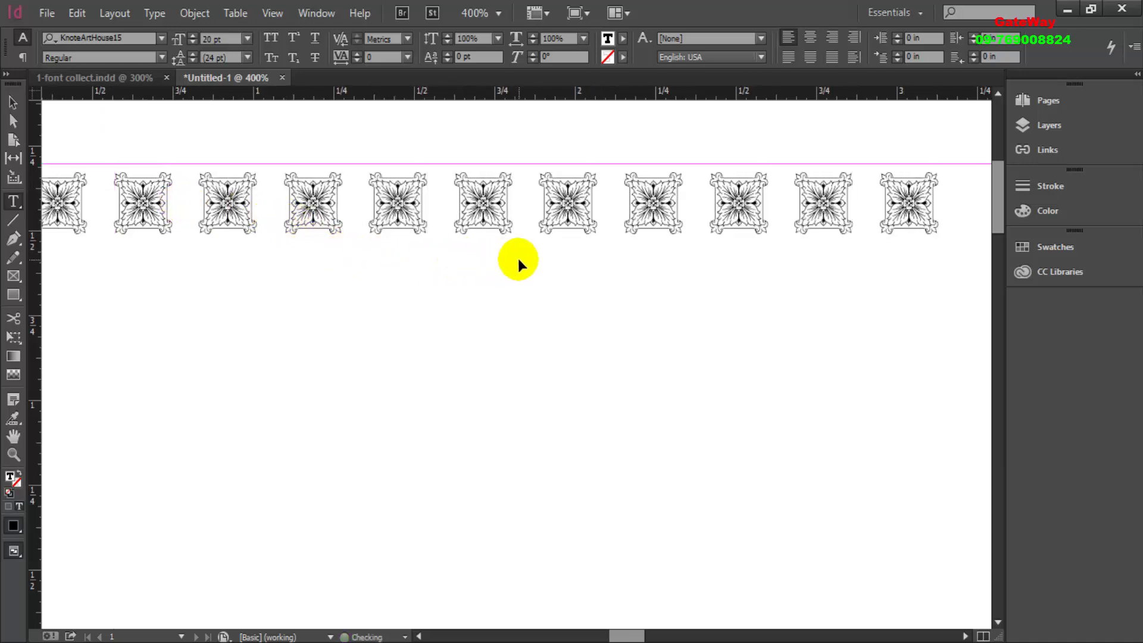
alt+scroll(510, 262, down, 2)
alt+scroll(507, 262, down, 1)
drag(507, 263, 426, 256)
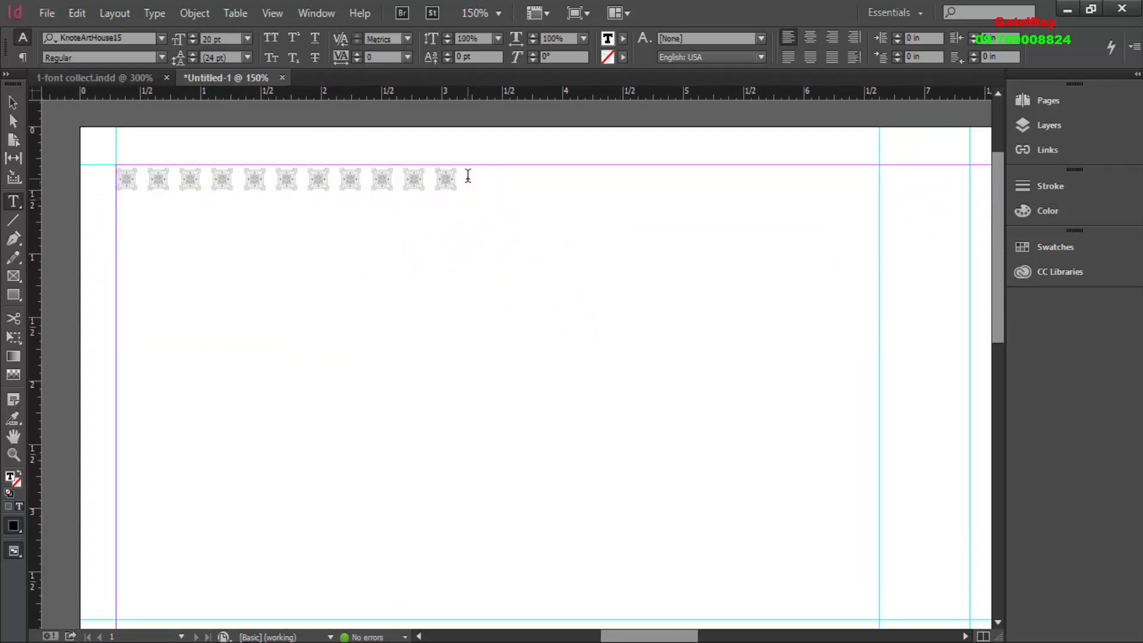
text(aaaaaa)
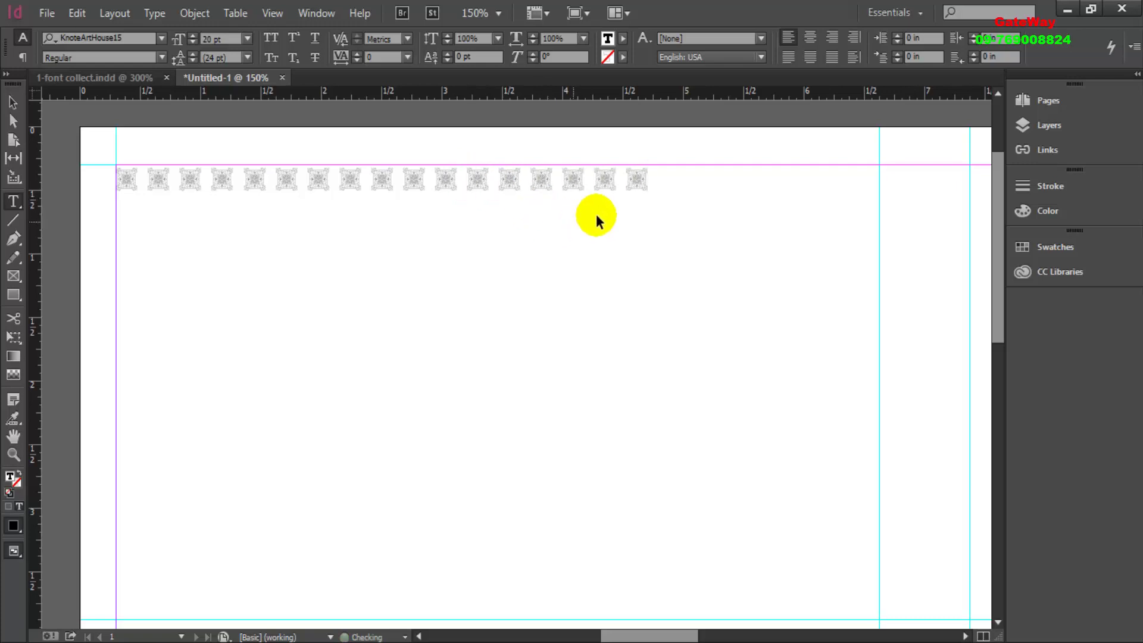
text(aaaaa)
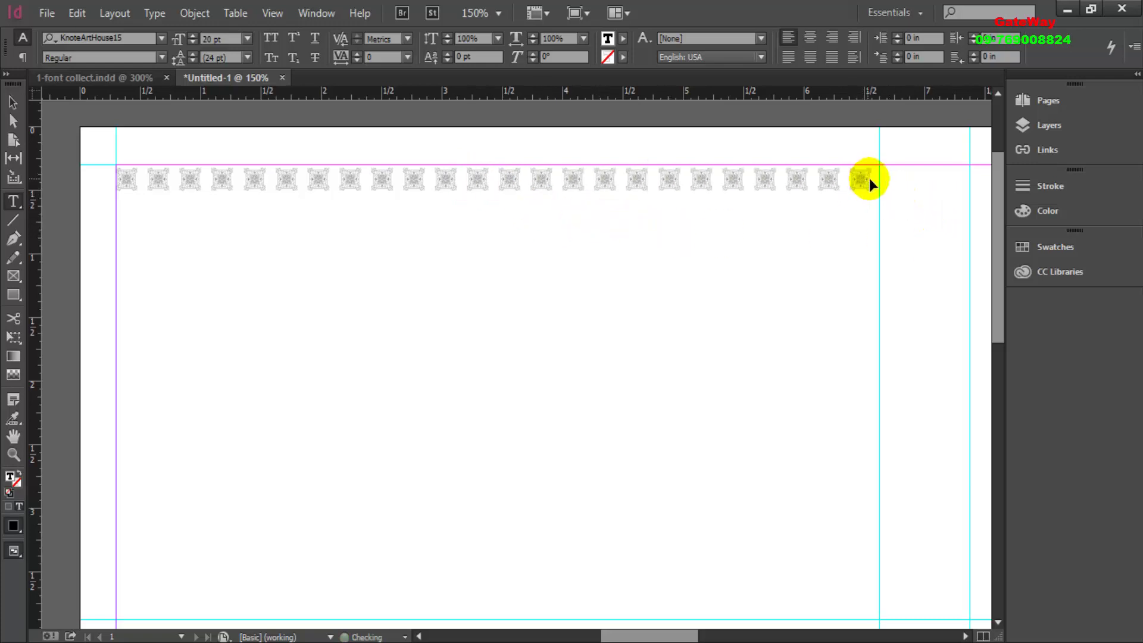
text(a)
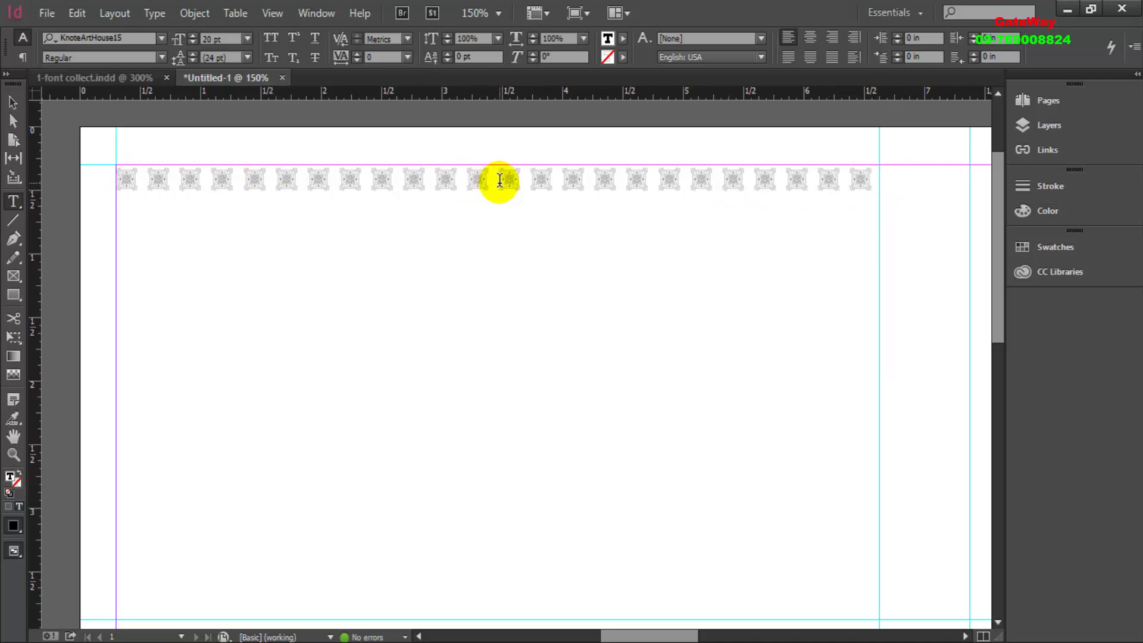
double_click(860, 178)
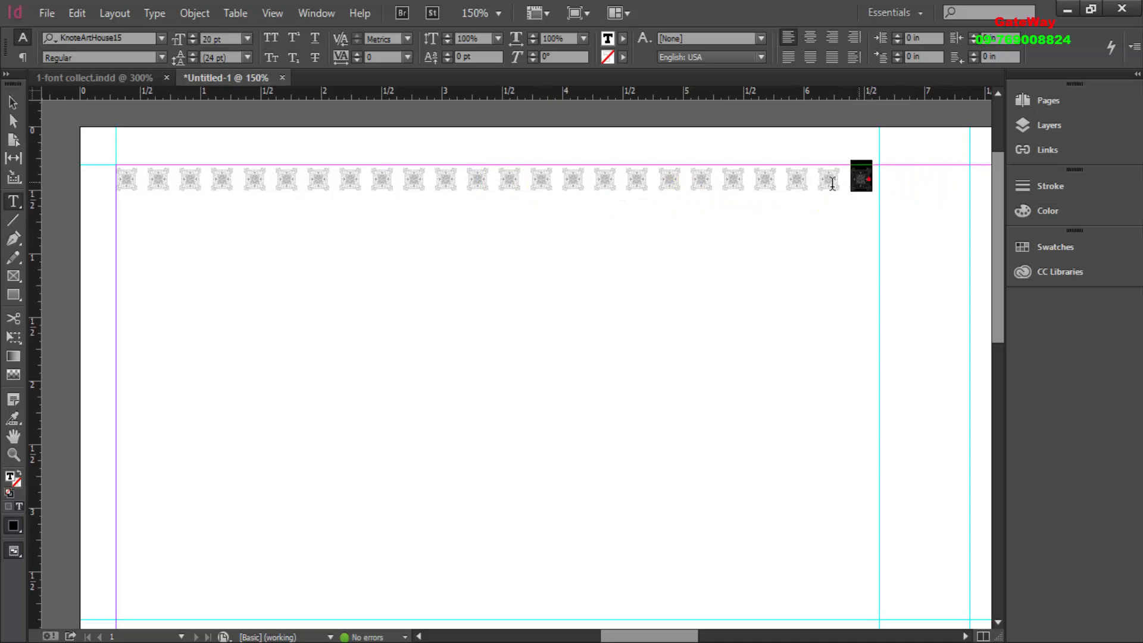
drag(832, 183, 122, 177)
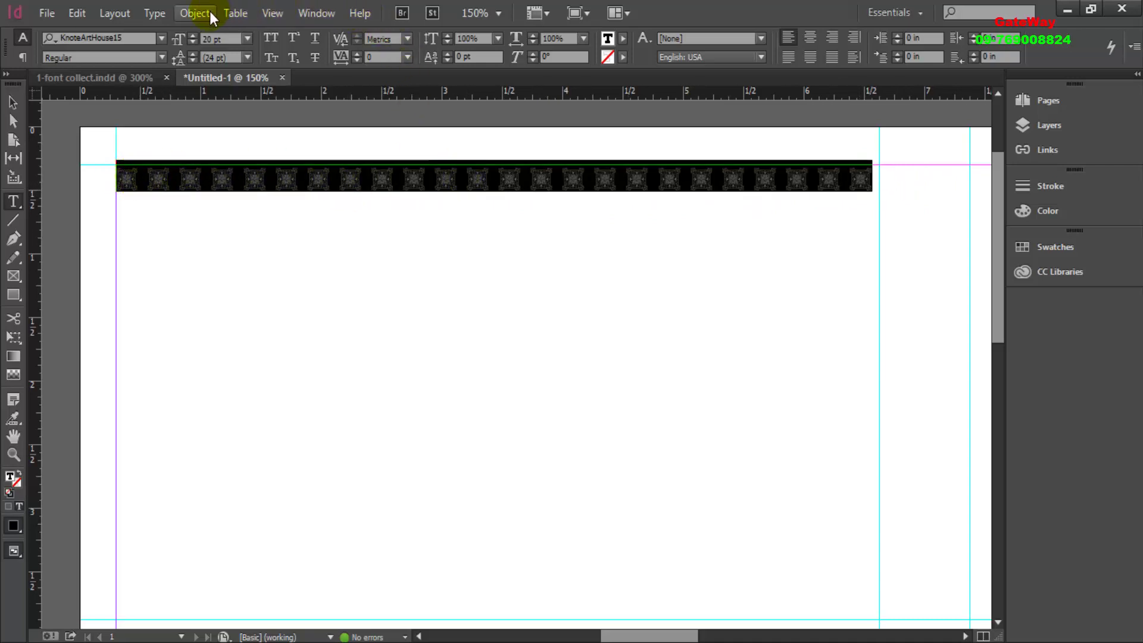
- Set the ornament row's tracking to -160 in the Character panel so the glyphs interlock
click(154, 12)
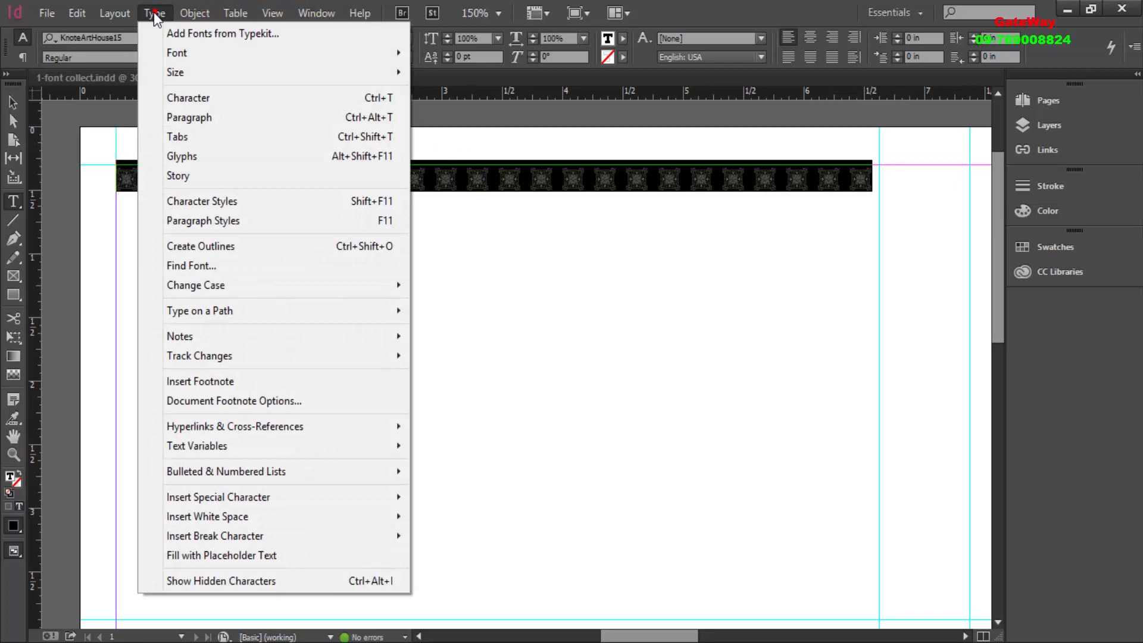
click(187, 99)
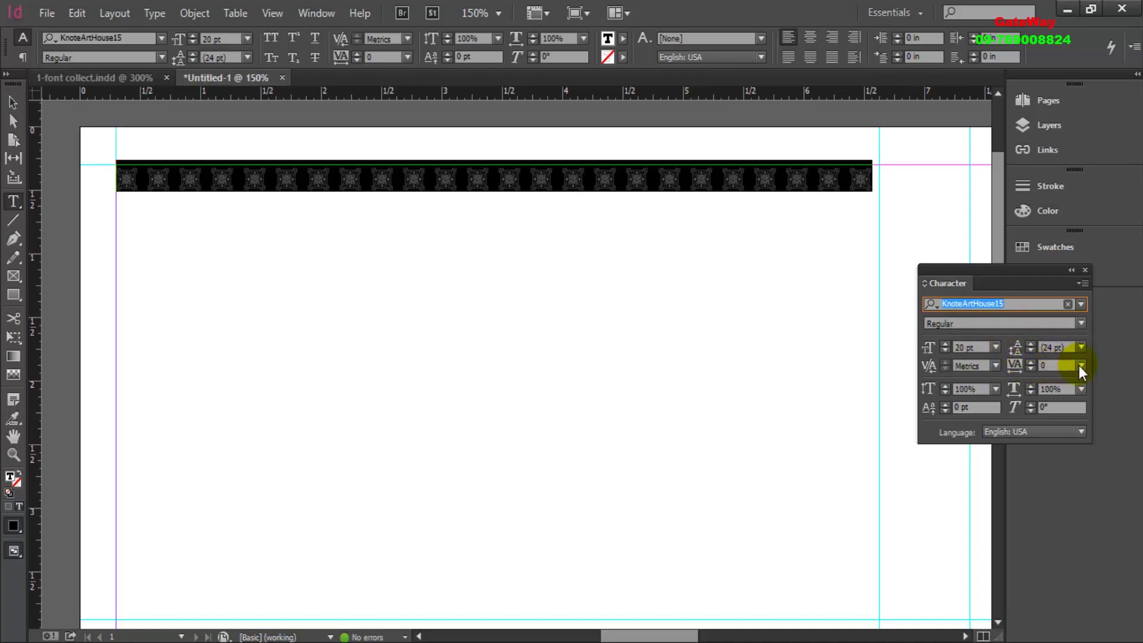
click(1053, 365)
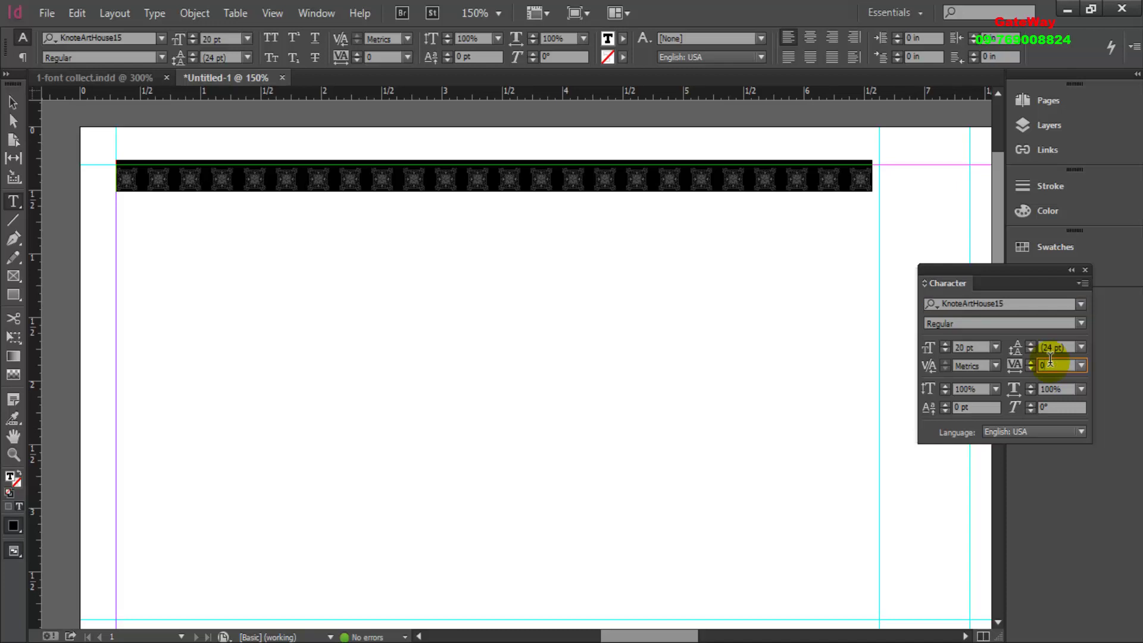
text(-20)
key(Return)
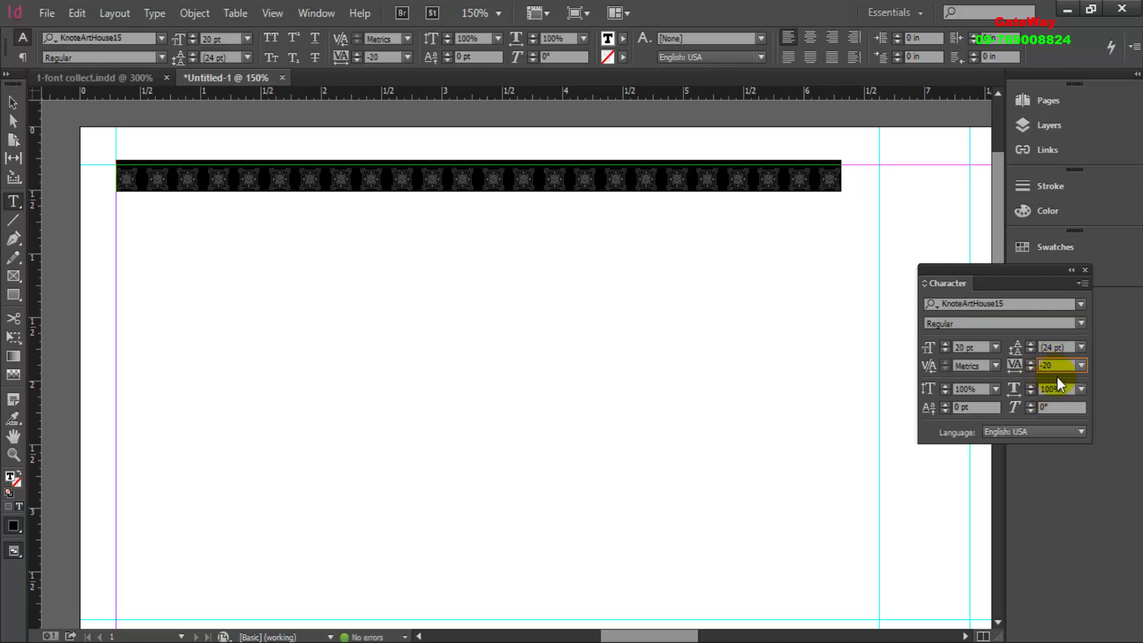
key(Down)
key(Down)
key(Down)
key(Down)
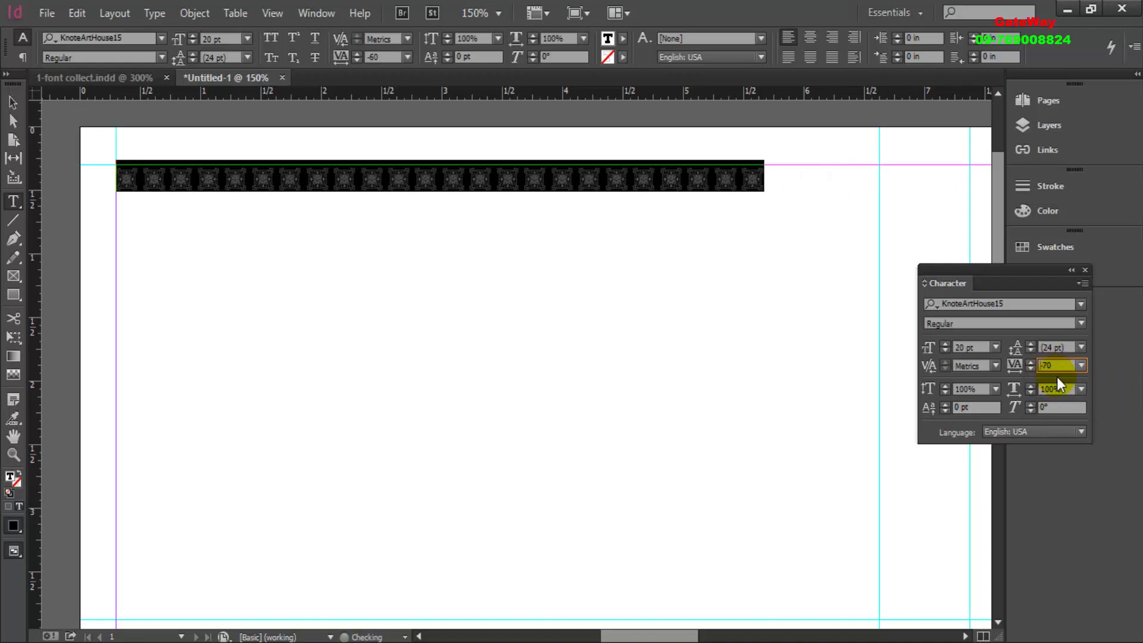
key(Down)
key(Down)
key(Down)
key(Down)
key(Down)
key(Down)
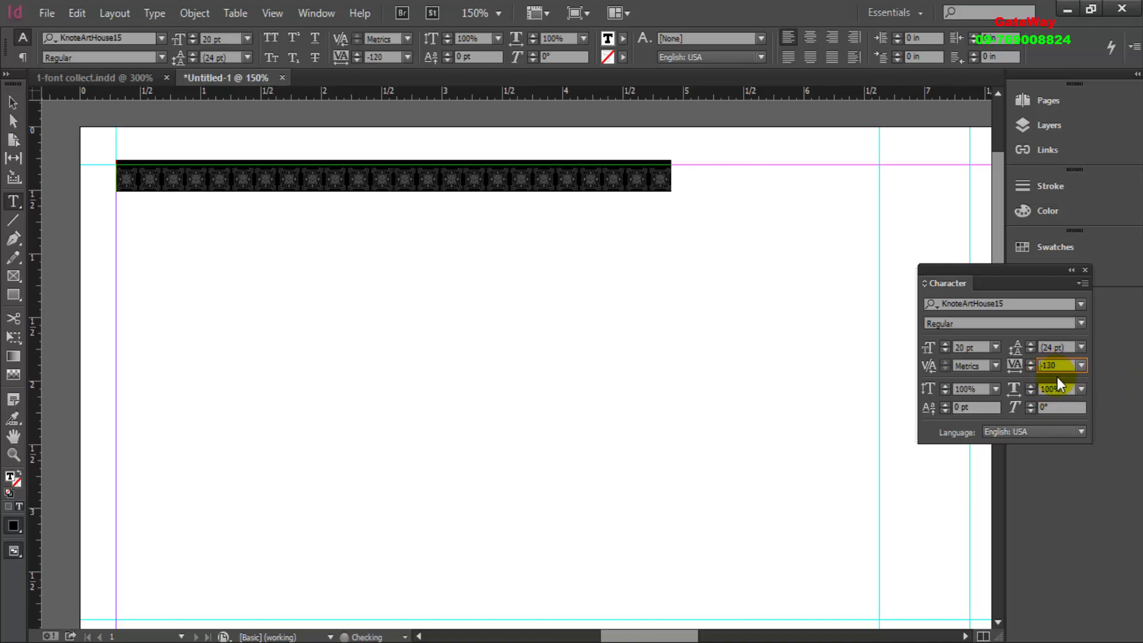
key(Down)
key(Down)
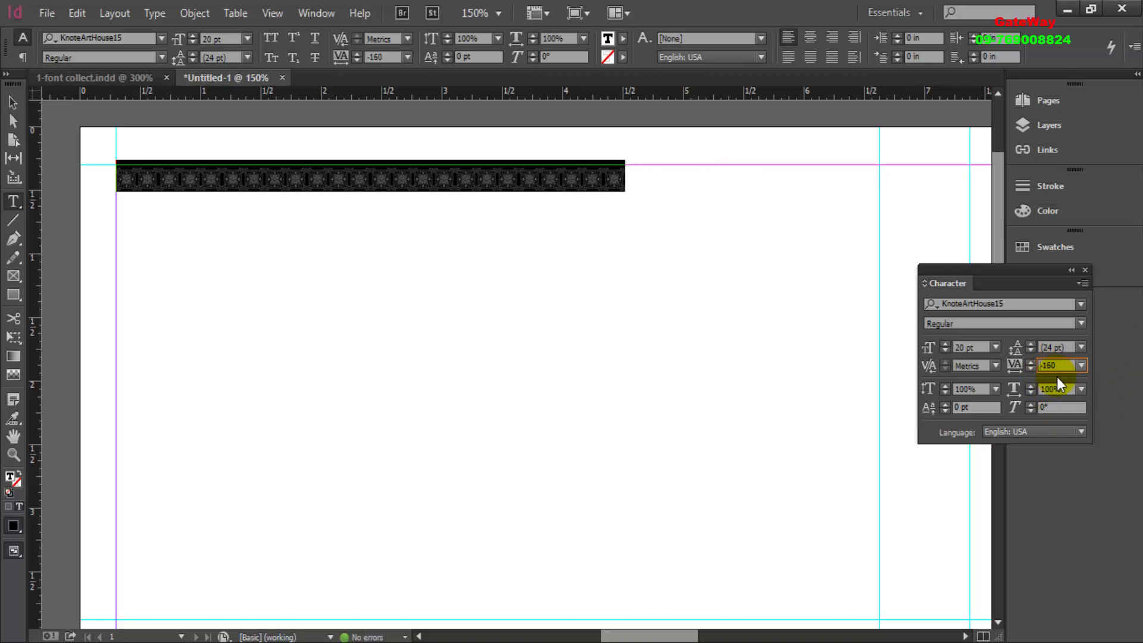
click(578, 179)
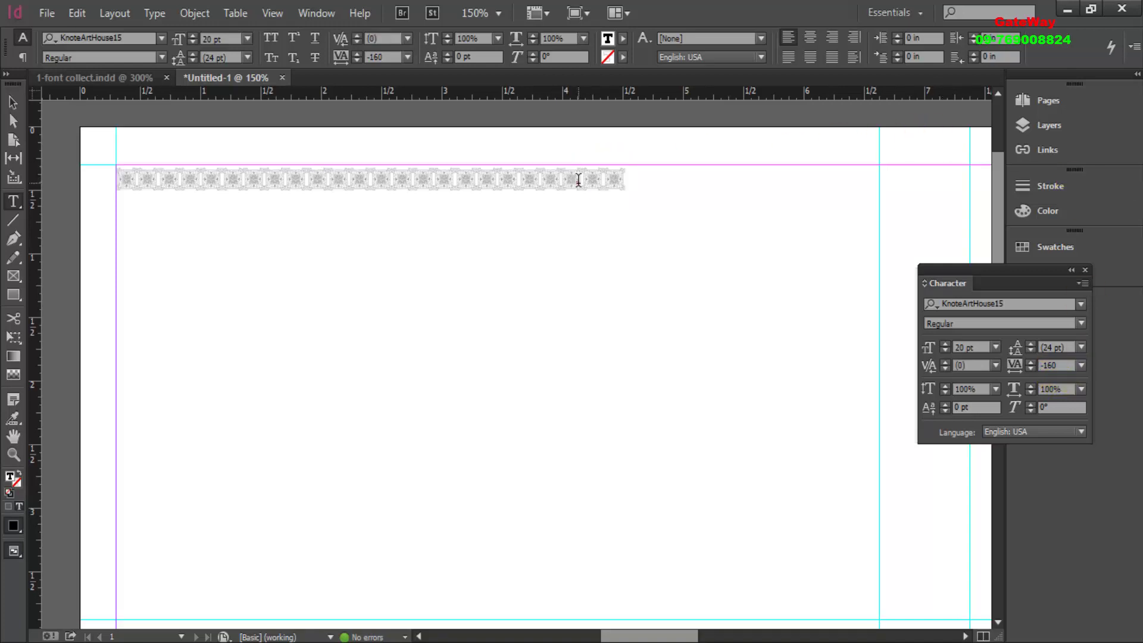
- Copy the last border glyph and paste more copies to extend the row toward the right margin
scroll(505, 187, up, 1)
scroll(507, 187, up, 3)
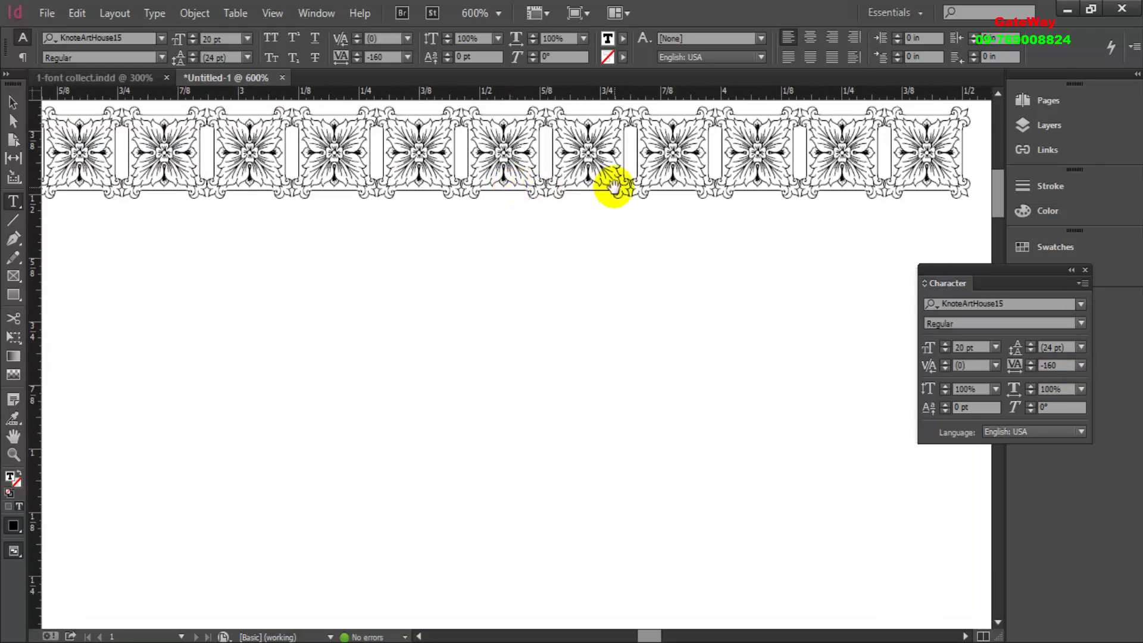
scroll(696, 179, down, 2)
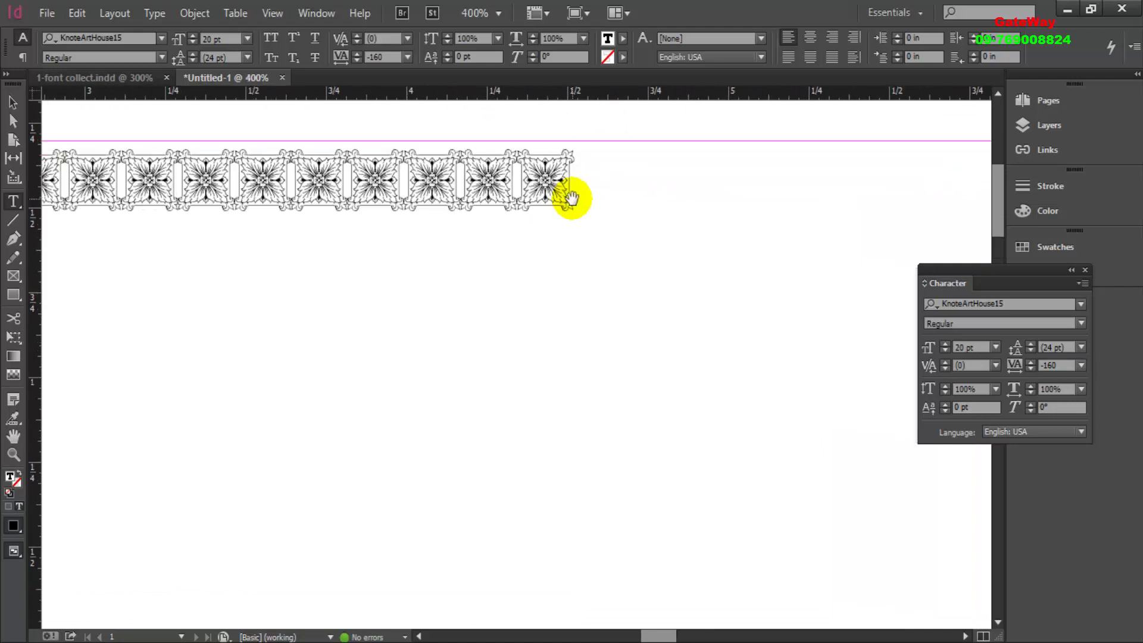
scroll(516, 215, up, 1)
scroll(525, 211, right, 3)
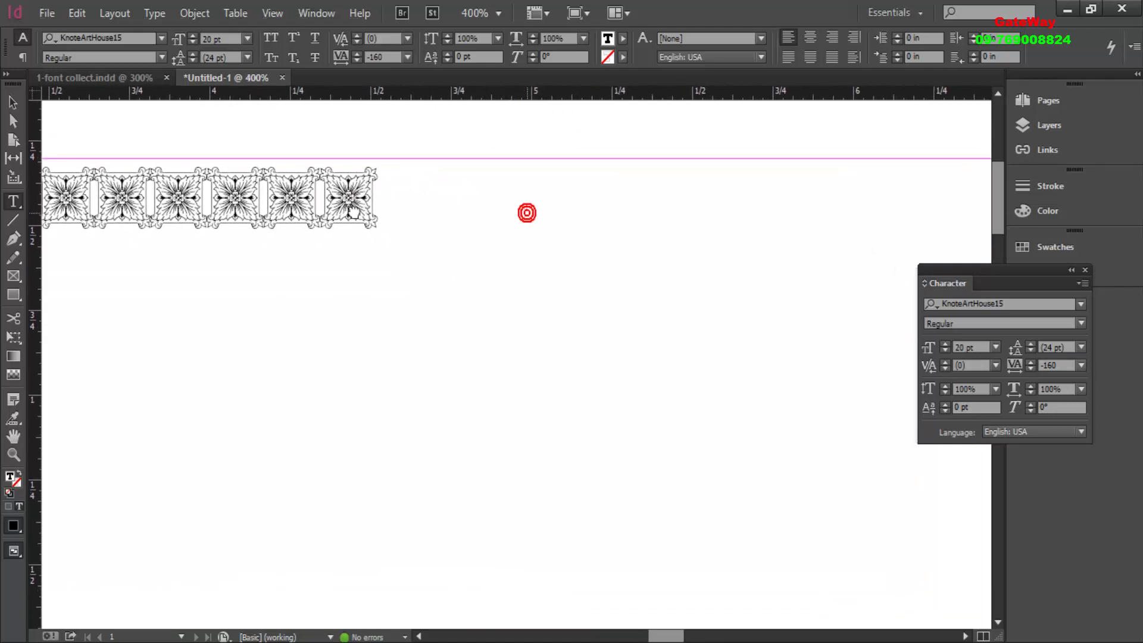
scroll(204, 183, down, 1)
mouse_move(232, 200)
mouse_down()
mouse_move(408, 197)
mouse_move(315, 180)
mouse_move(361, 181)
mouse_up()
right_click(381, 179)
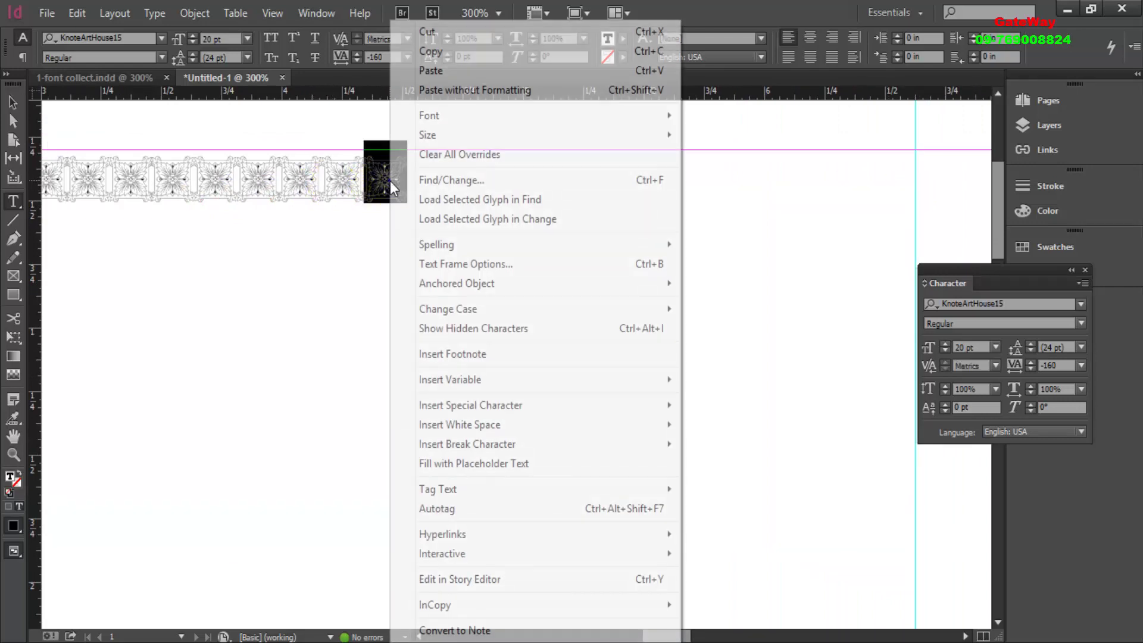
click(437, 51)
click(409, 170)
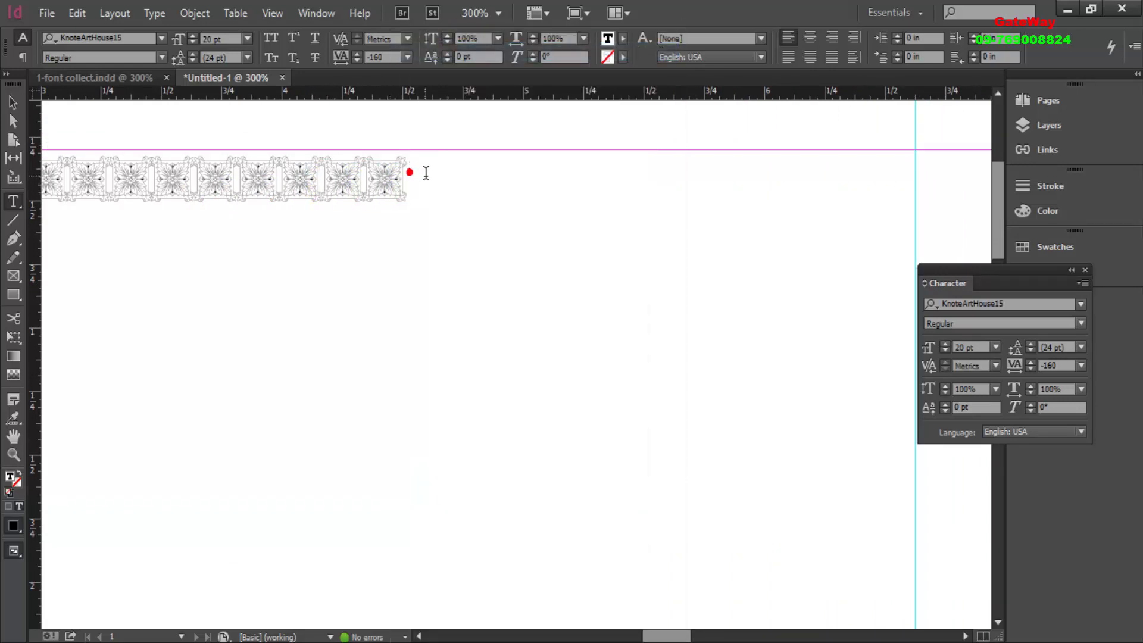
key(ctrl+v)
key(ctrl+v)
key(ctrl+v)
key(ctrl+v)
key(ctrl+v)
key(ctrl+v)
key(ctrl+v)
key(ctrl+v)
key(ctrl+v)
key(ctrl+v)
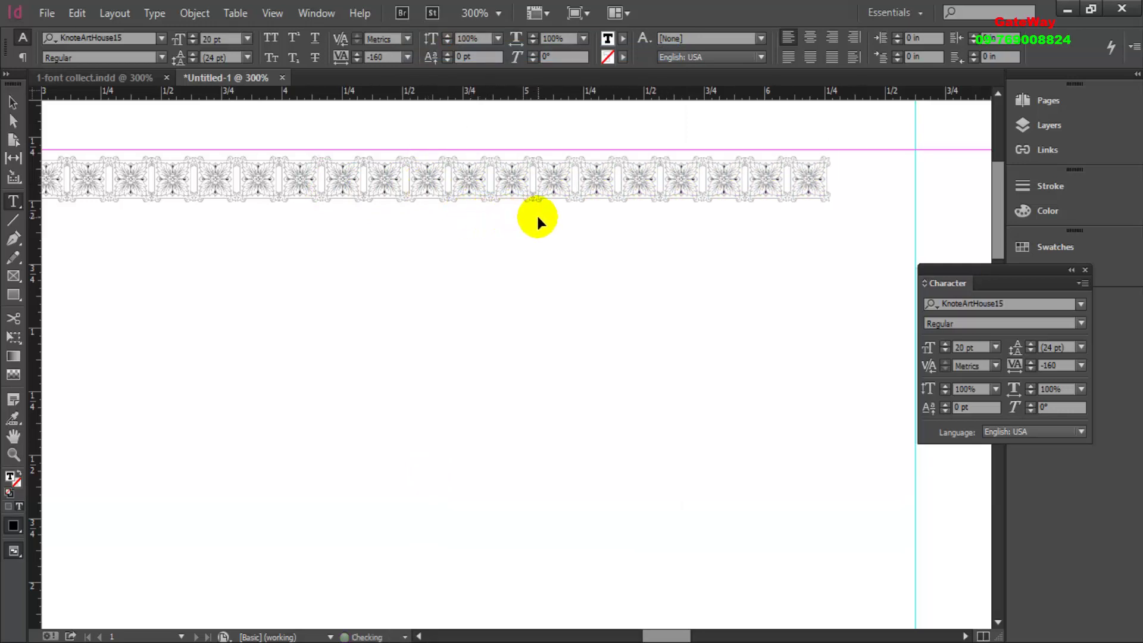
- Shorten the ornament border frame to a height of 0.22 in
key(ctrl+minus)
key(ctrl+minus)
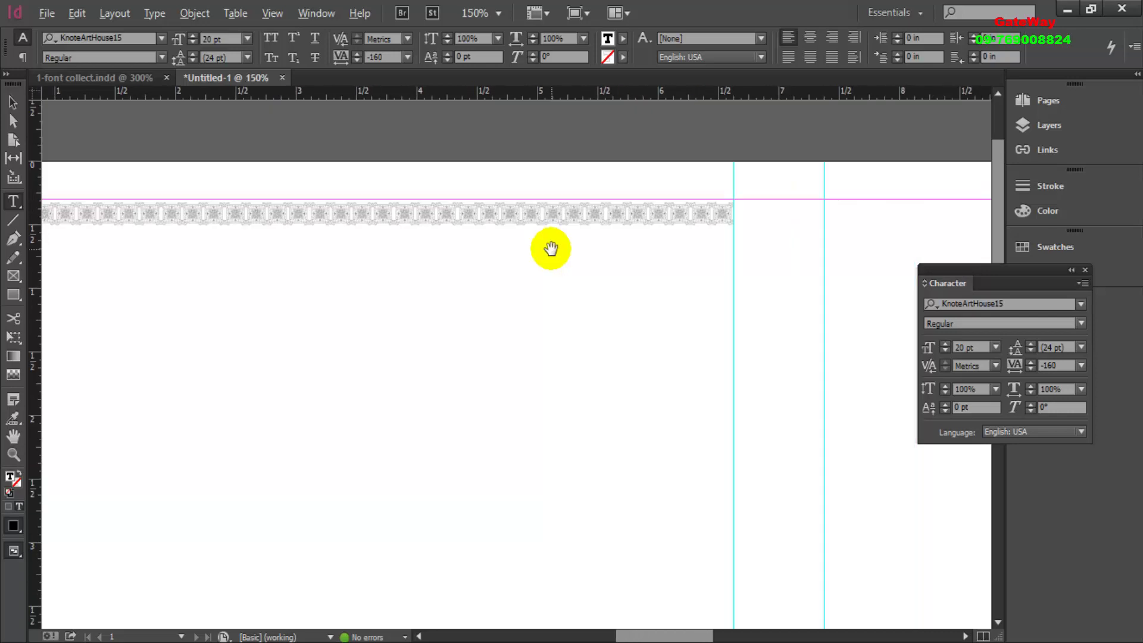
key(ctrl+minus)
drag(444, 263, 586, 209)
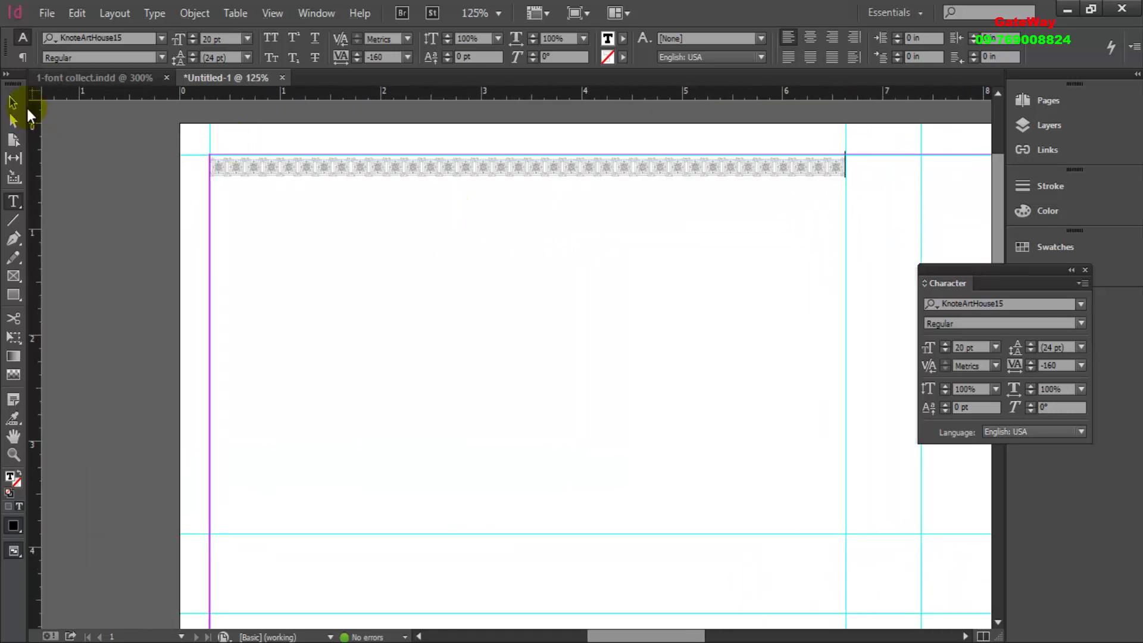
click(15, 104)
key(ctrl+equal)
key(ctrl+equal)
key(ctrl+equal)
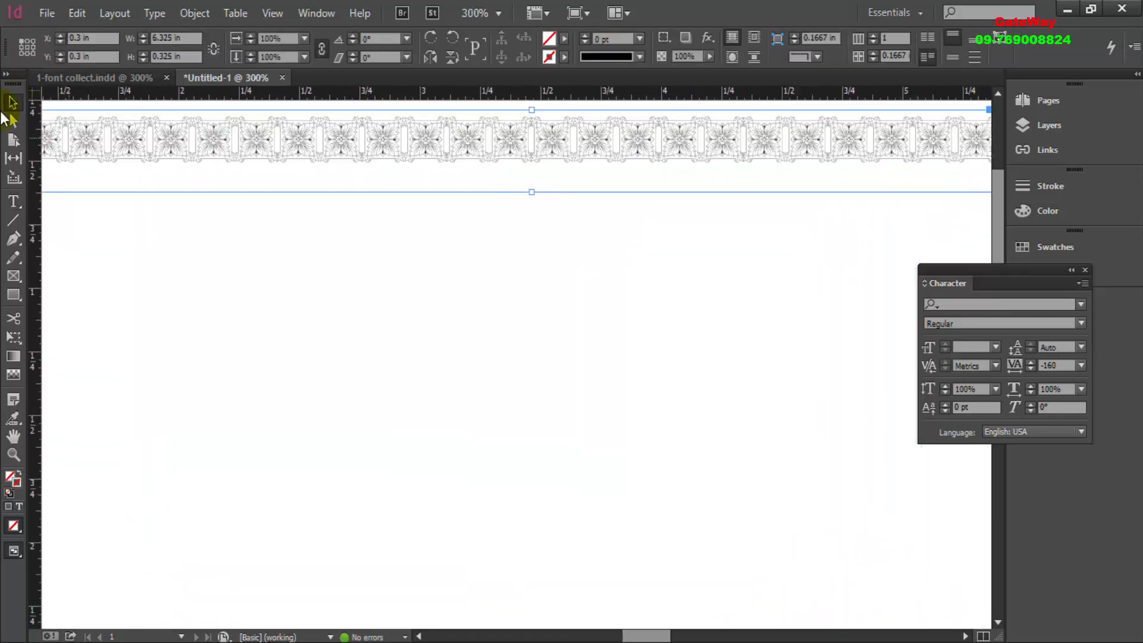
drag(531, 194, 532, 165)
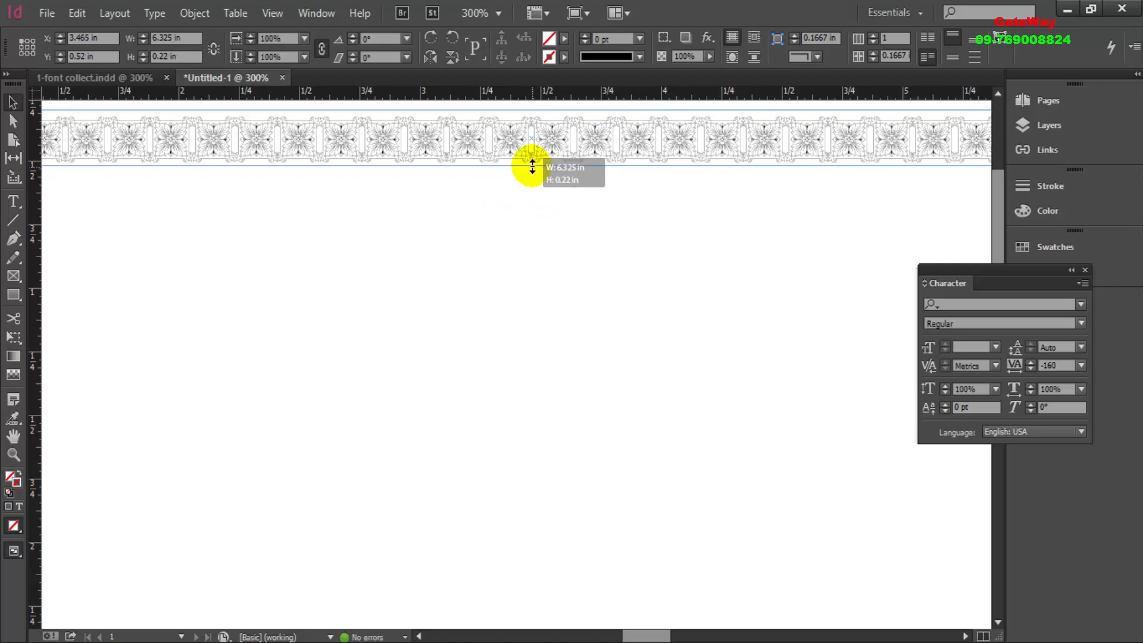
- Place a duplicate of the border strip lower on the card at Y 3.655 in
key(ctrl+minus)
key(ctrl+minus)
key(ctrl+minus)
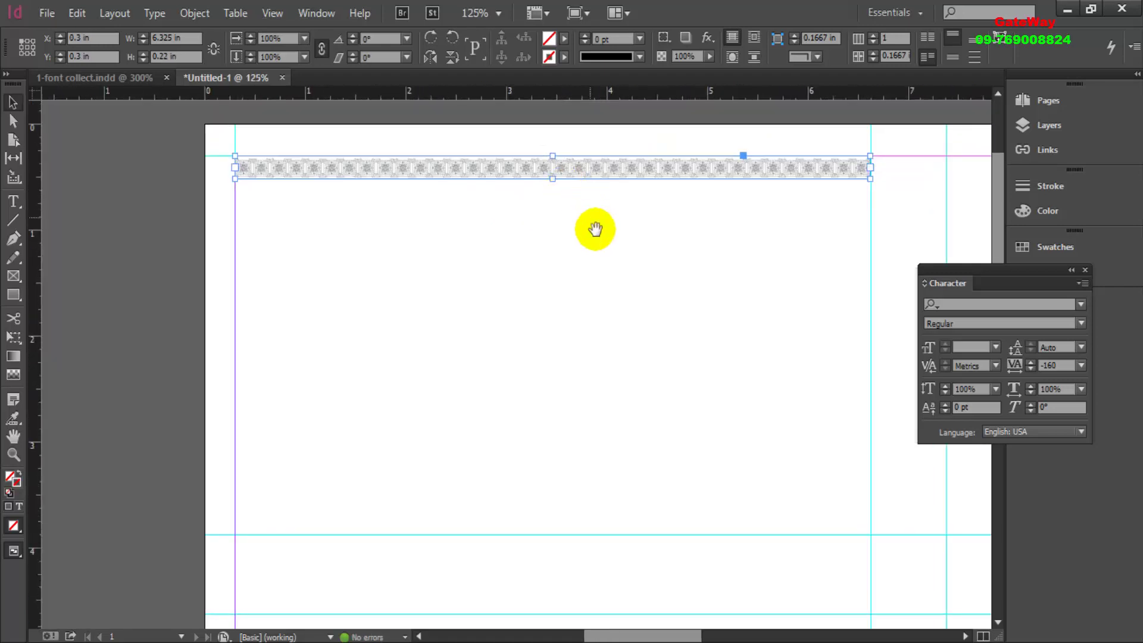
drag(594, 229, 561, 211)
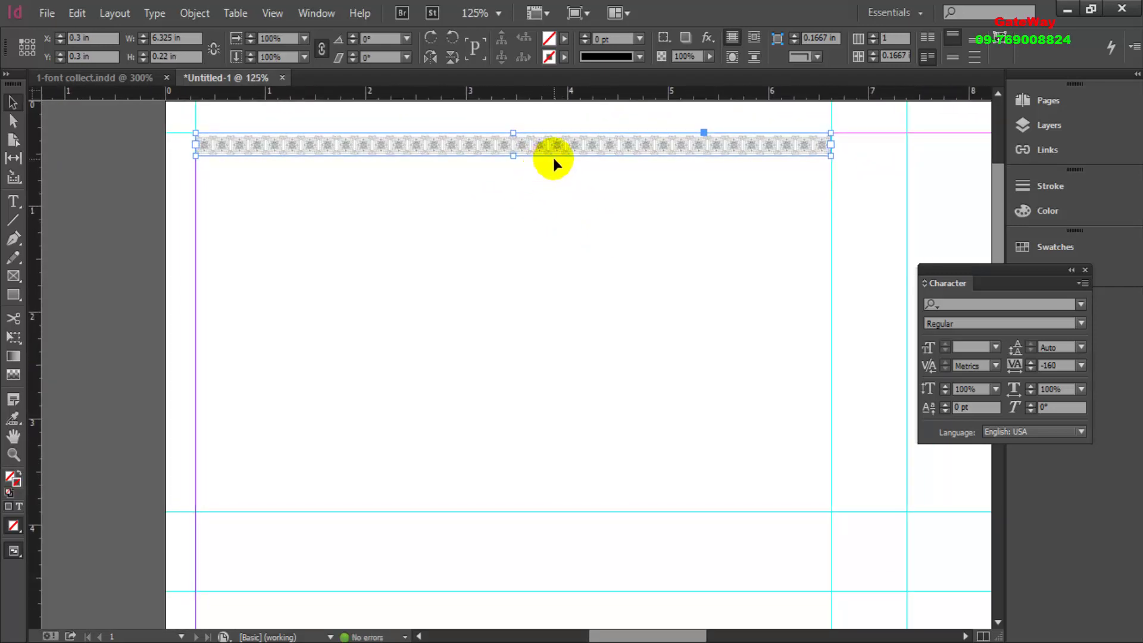
drag(534, 143, 506, 497)
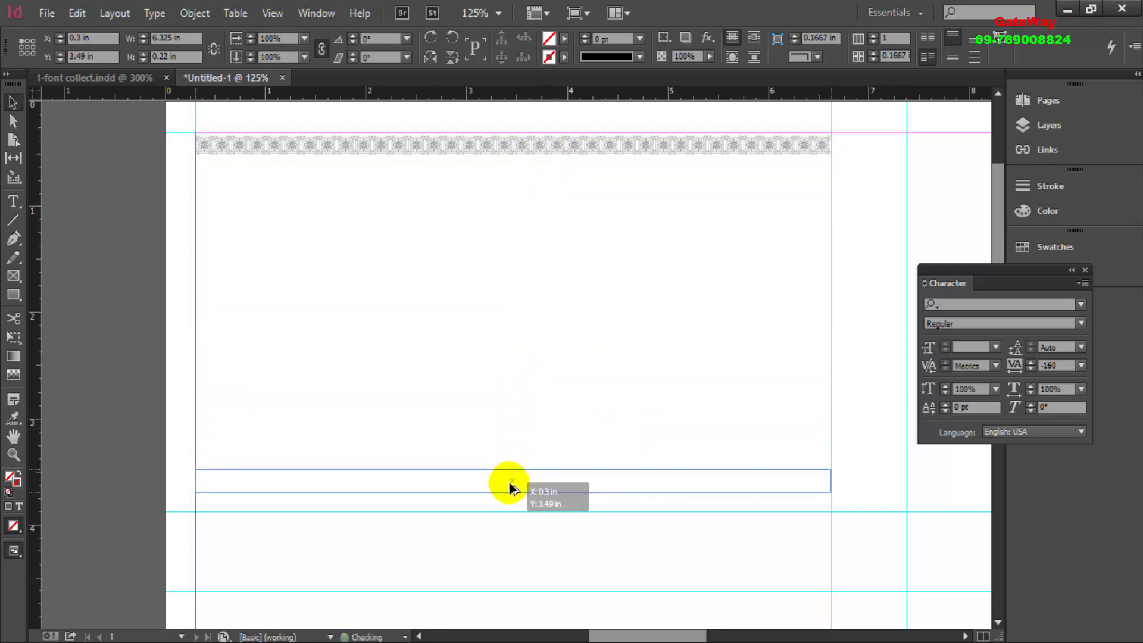
key(ctrl+equal)
key(ctrl+equal)
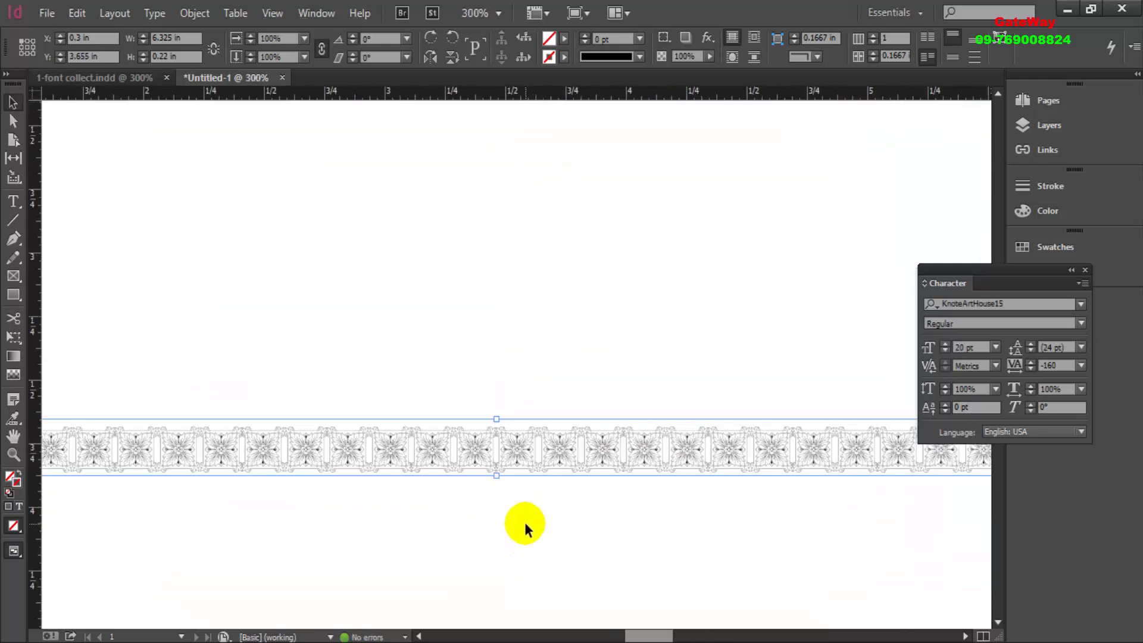
drag(790, 455, 618, 455)
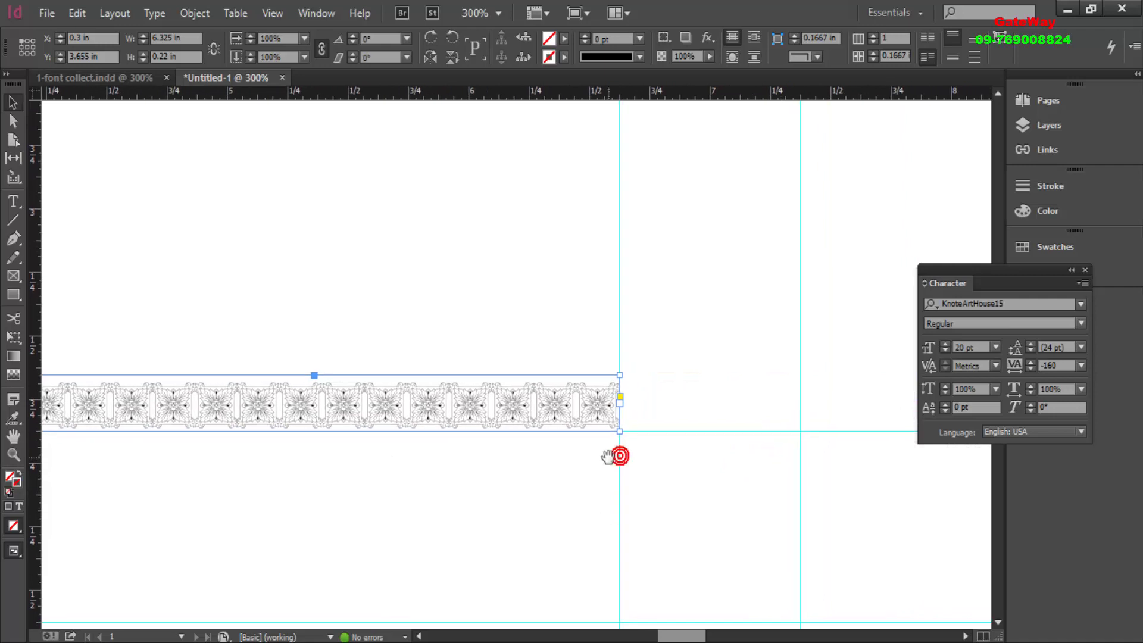
key(ctrl+1)
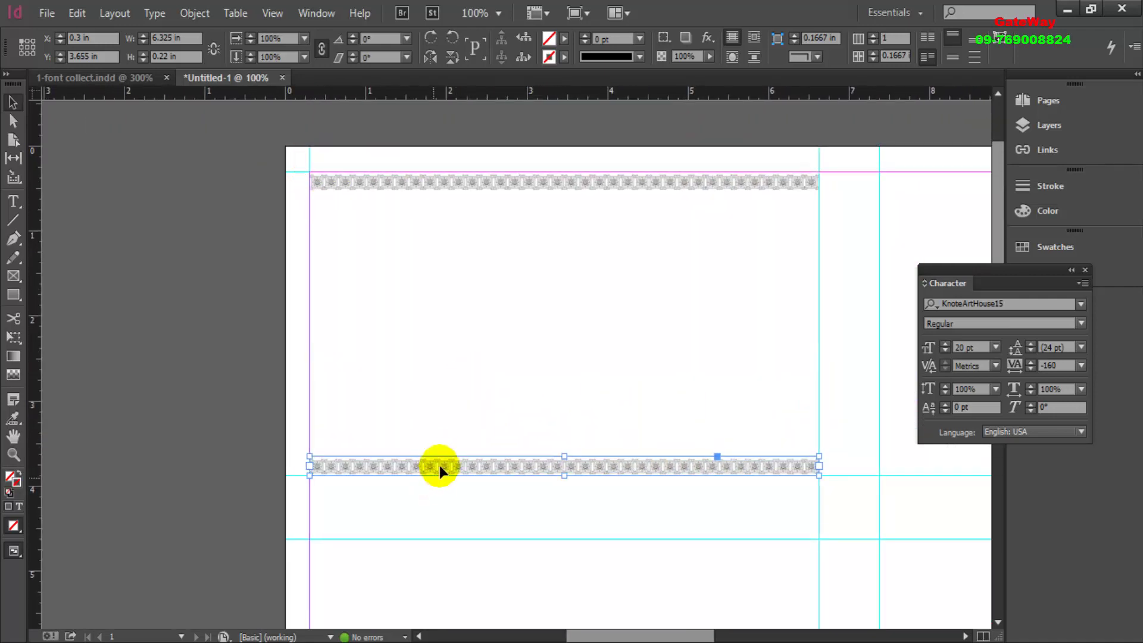
- Duplicate the bottom ornament border, rotate it -90°, and place it along the left edge at X 0.506 in, Y 0.506 in
alt+drag(439, 467, 453, 332)
click(430, 39)
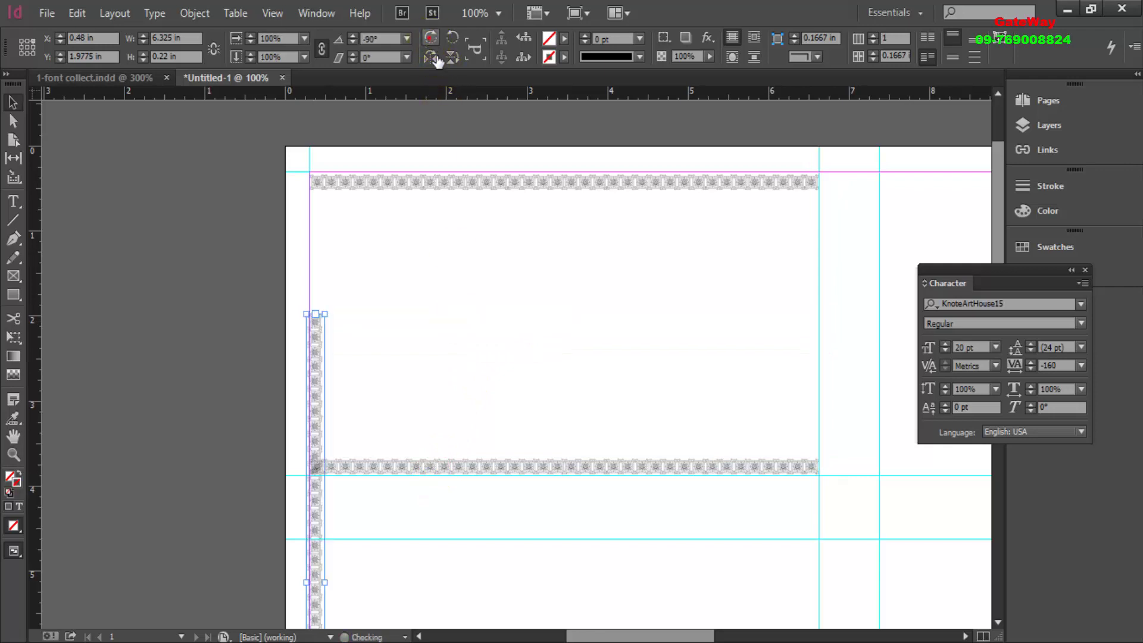
drag(321, 336, 325, 225)
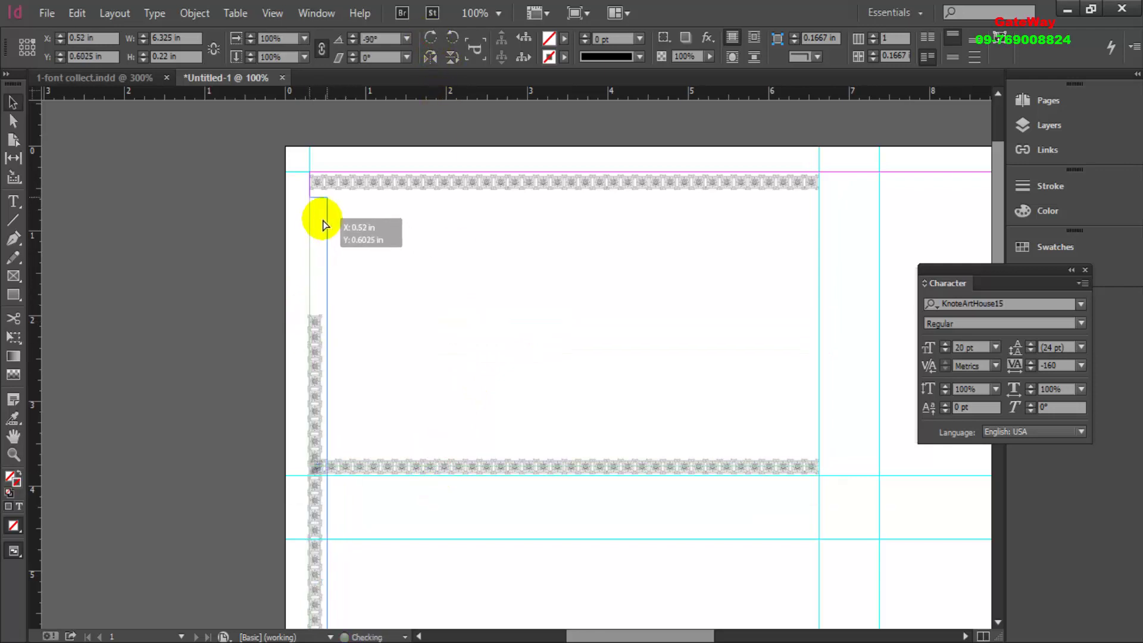
scroll(314, 186, up, 2)
scroll(313, 186, up, 2)
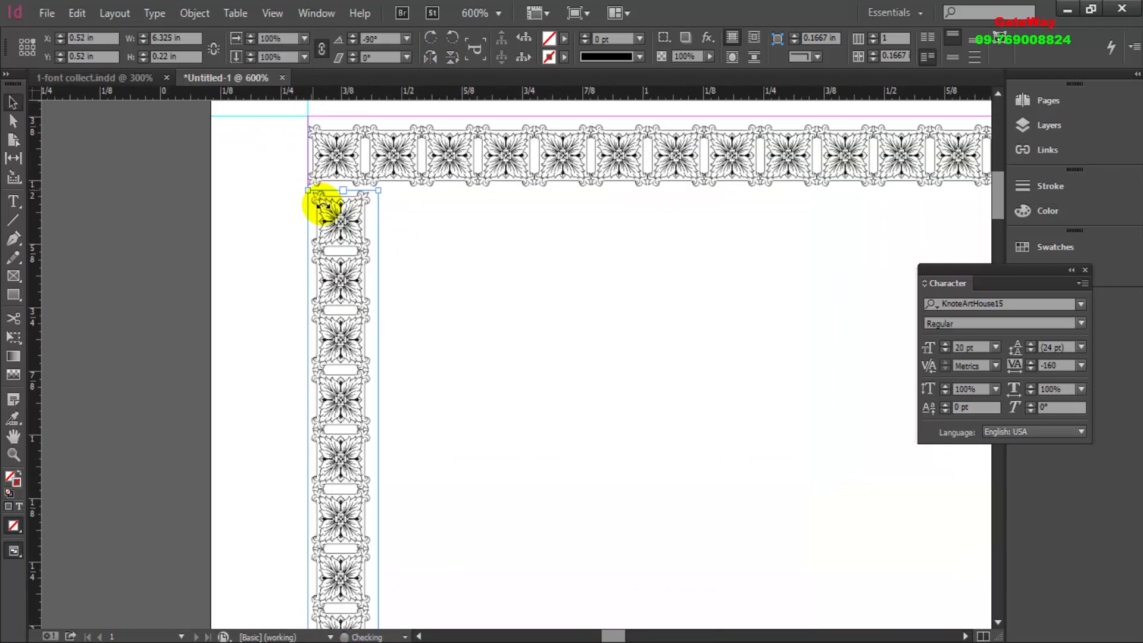
scroll(321, 197, up, 2)
drag(387, 244, 380, 235)
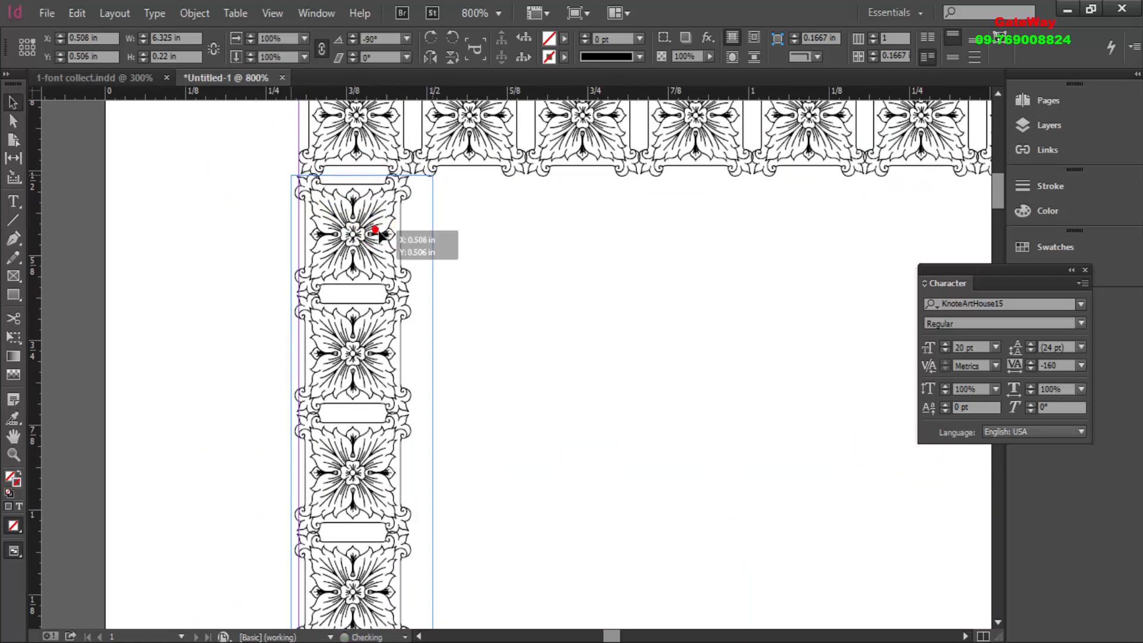
scroll(378, 232, down, 2)
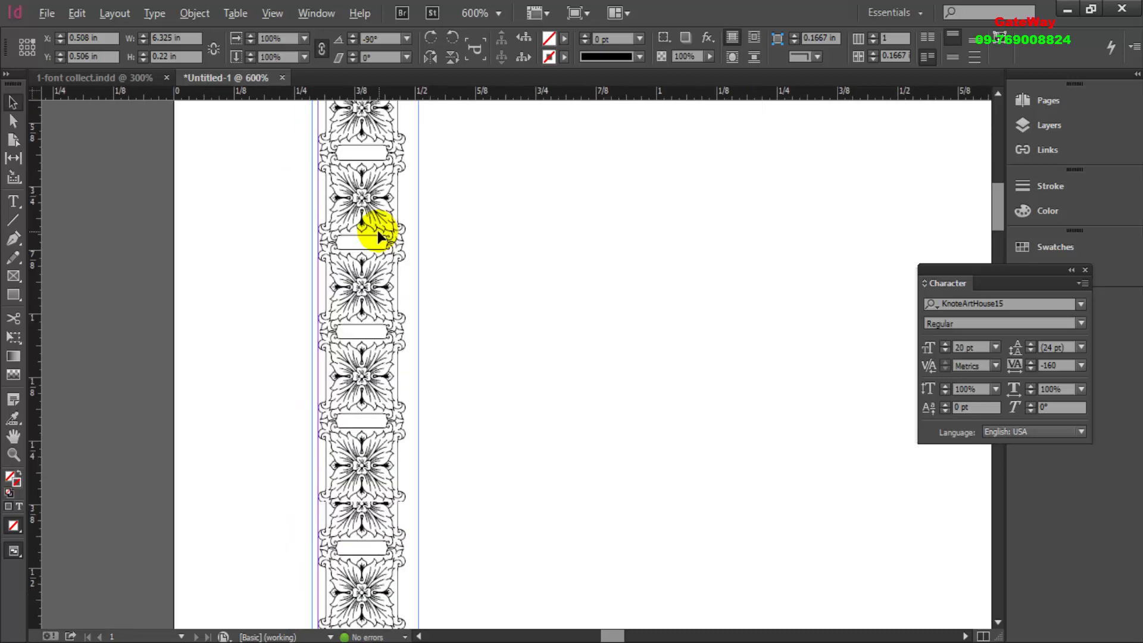
scroll(375, 244, down, 2)
scroll(372, 258, down, 2)
scroll(369, 357, down, 1)
scroll(369, 395, down, 5)
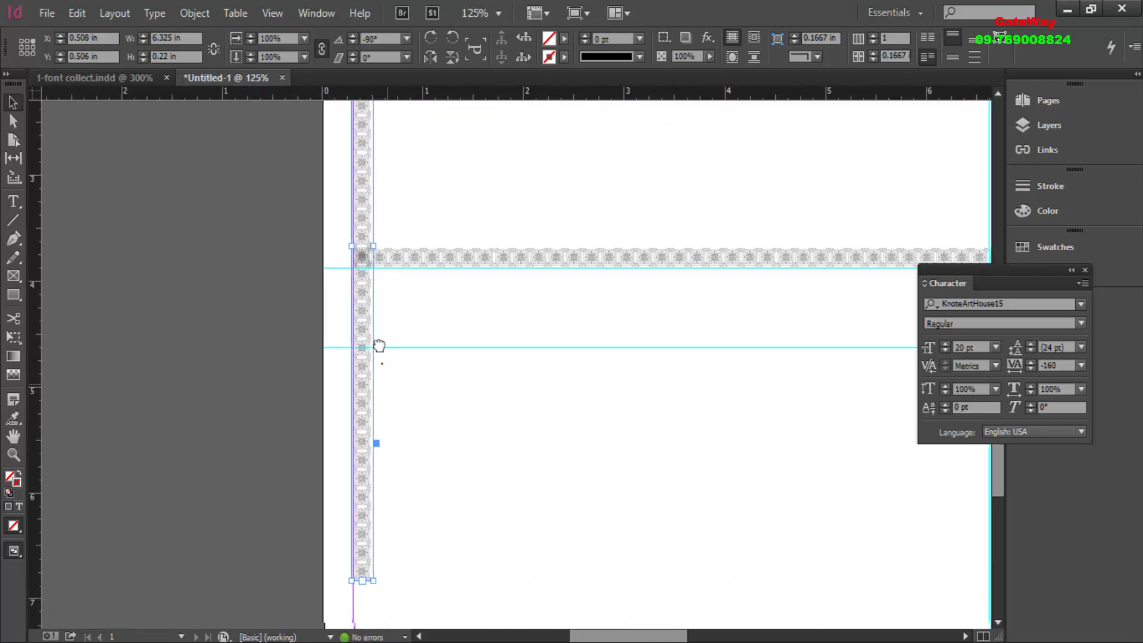
- Delete the extra glyphs from the vertical strip and shorten its frame to end at the bottom border
click(14, 202)
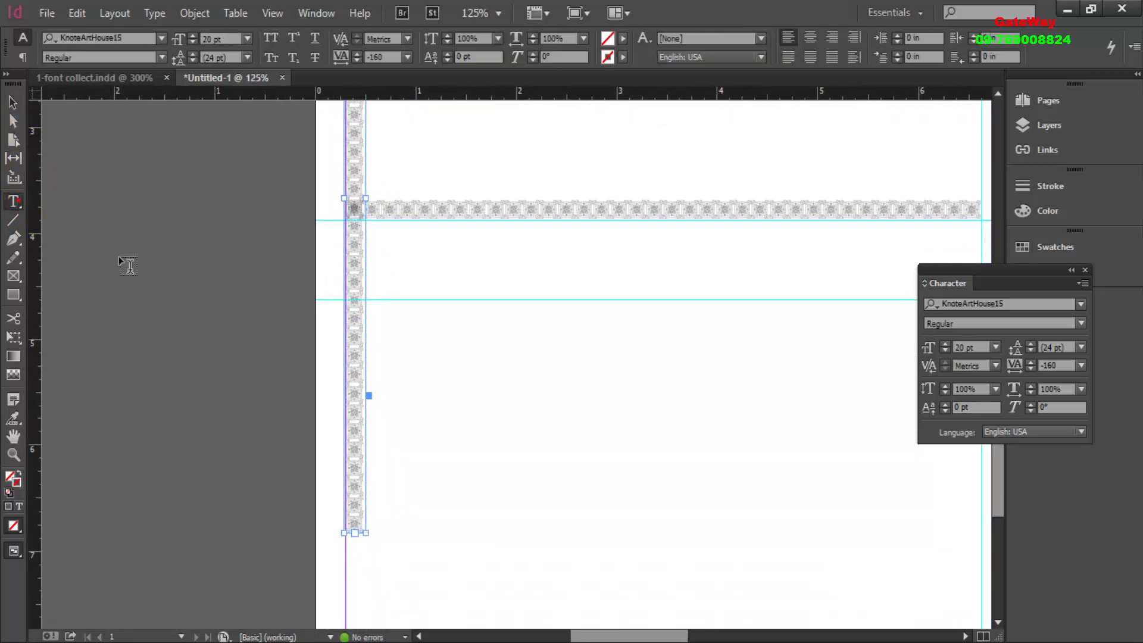
drag(352, 198, 349, 556)
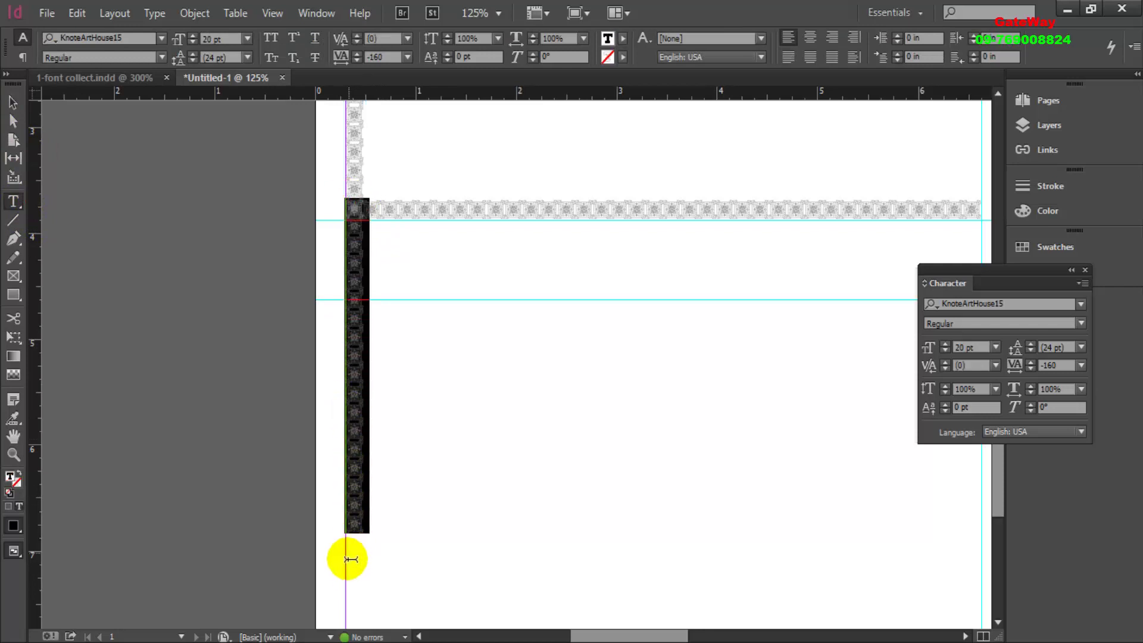
key(BackSpace)
click(44, 77)
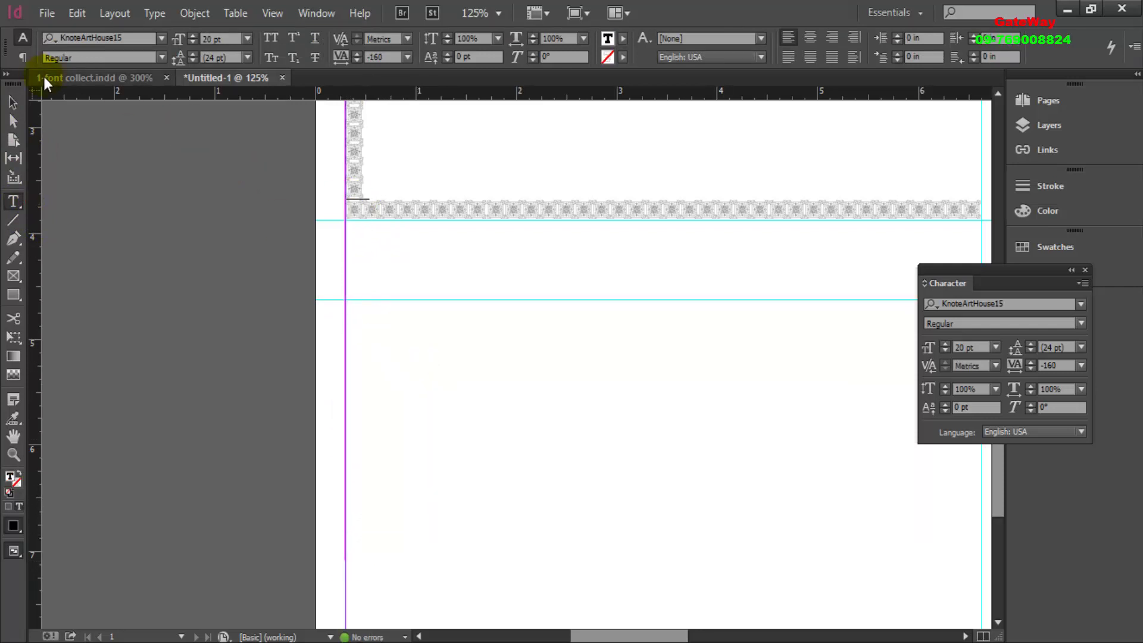
click(14, 105)
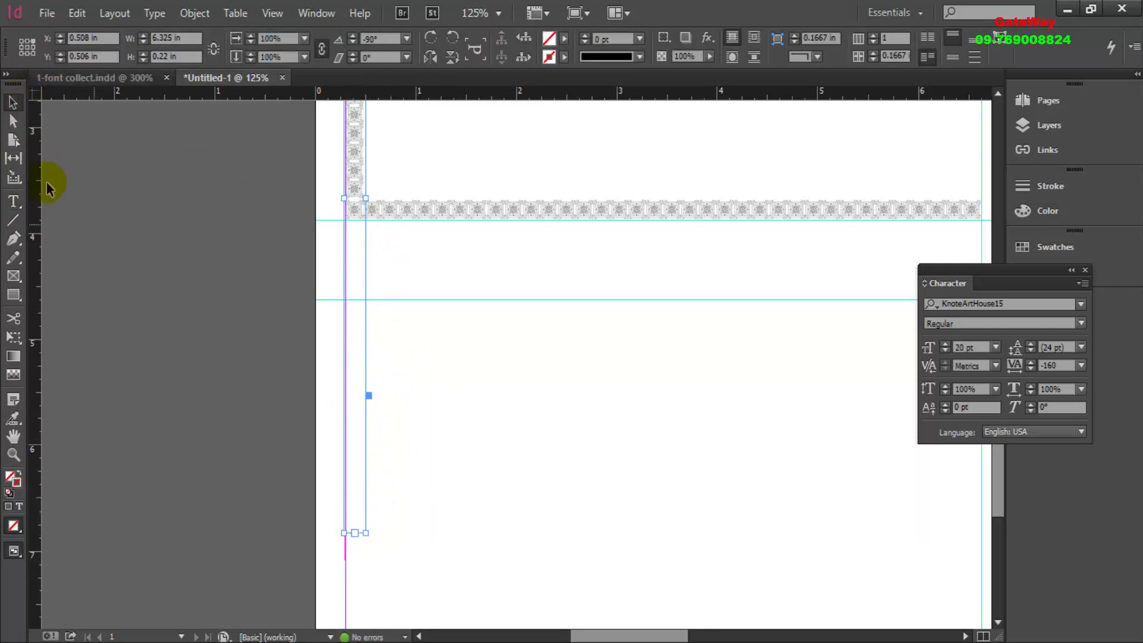
drag(355, 533, 352, 206)
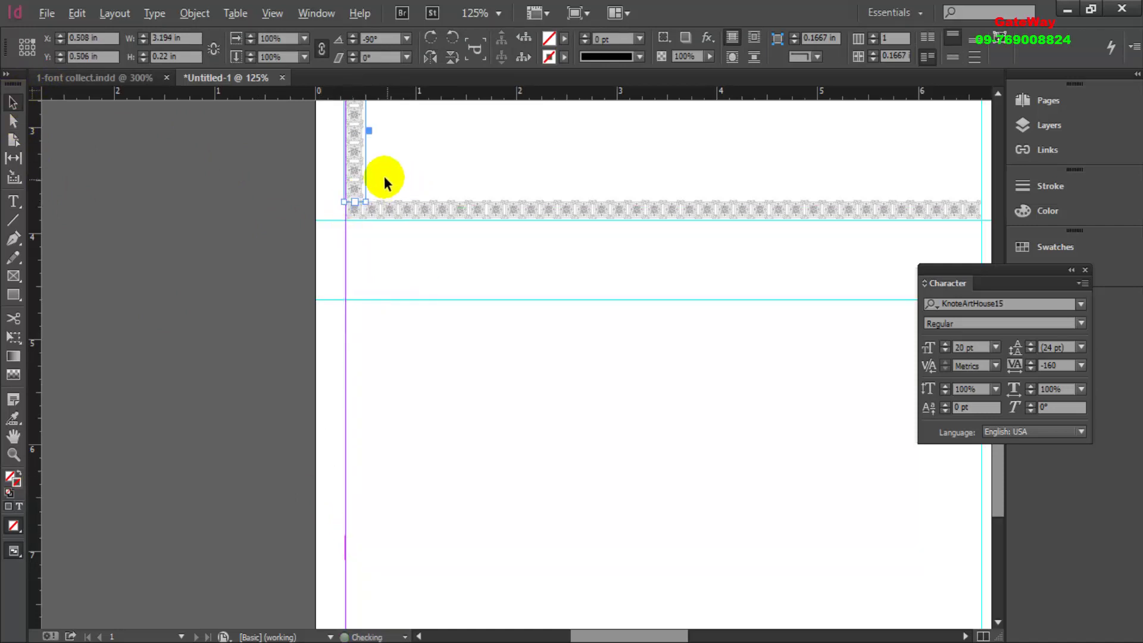
- Nudge the left vertical strip so it lines up flush with the top-left corner
scroll(384, 176, up, 3)
scroll(370, 182, up, 2)
scroll(416, 297, up, 2)
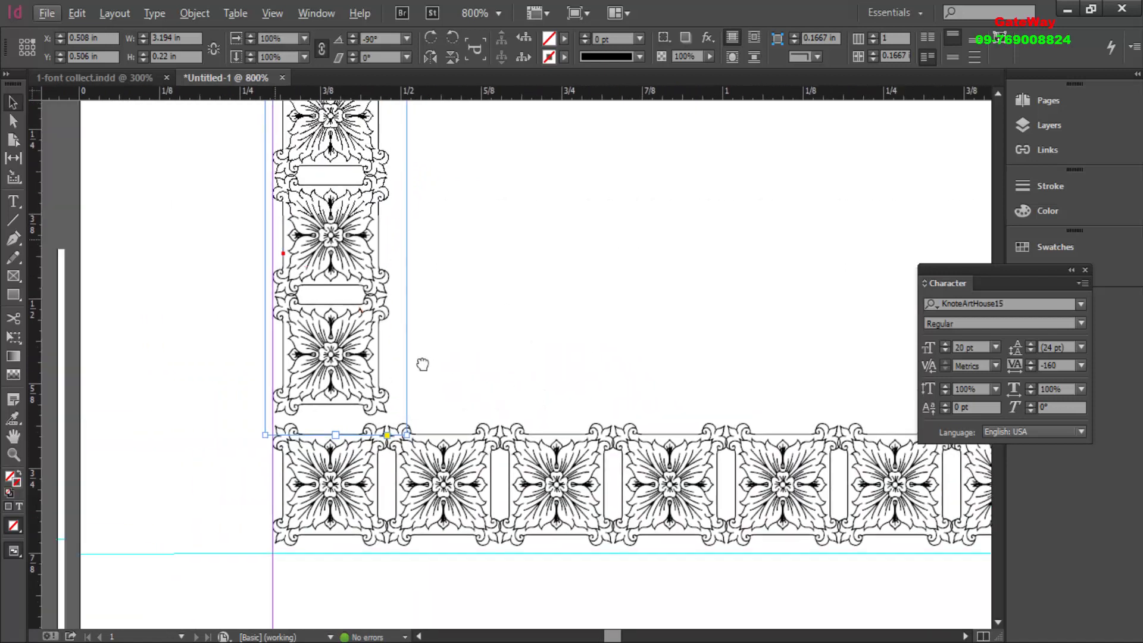
drag(422, 364, 440, 374)
key(Down)
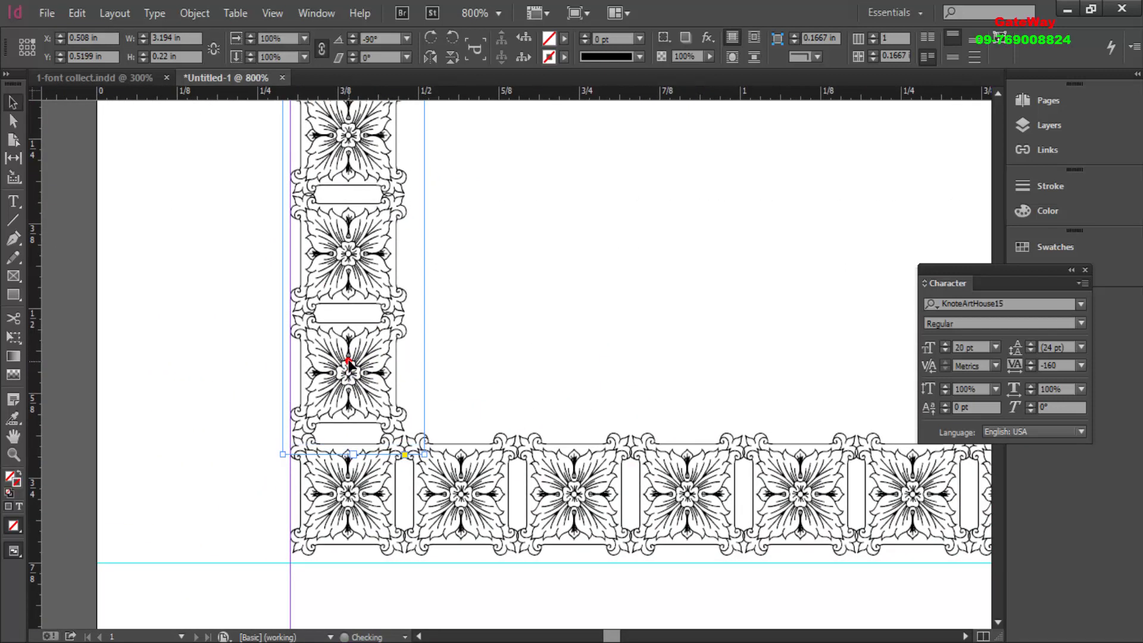
drag(338, 384, 338, 380)
click(439, 369)
click(458, 331)
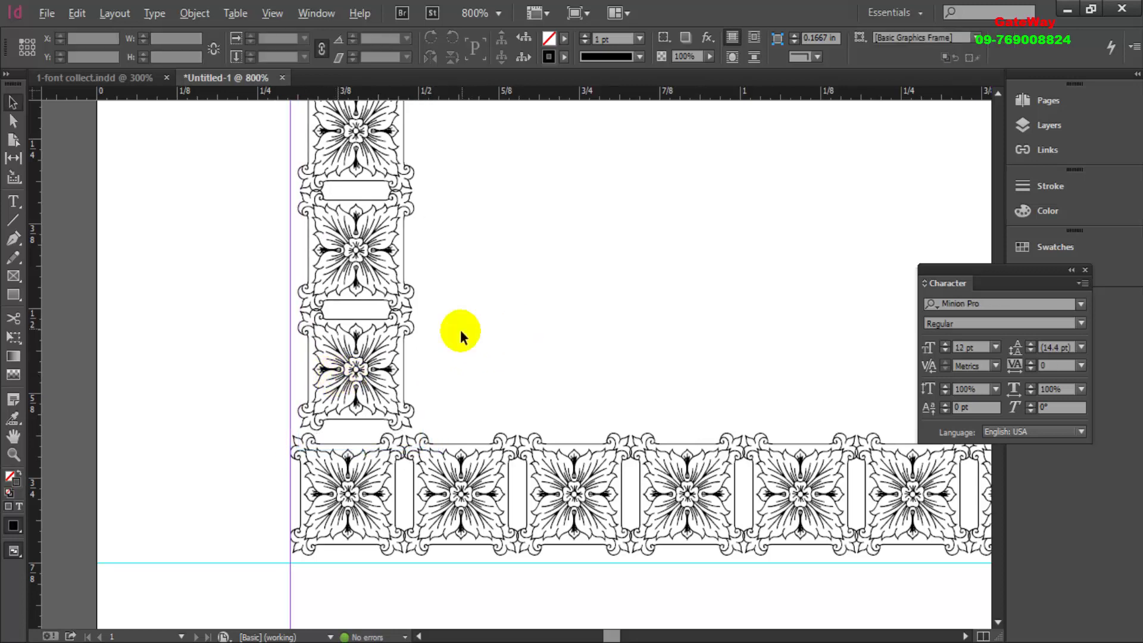
scroll(452, 332, down, 2)
scroll(451, 331, down, 1)
scroll(369, 357, up, 5)
scroll(357, 378, up, 1)
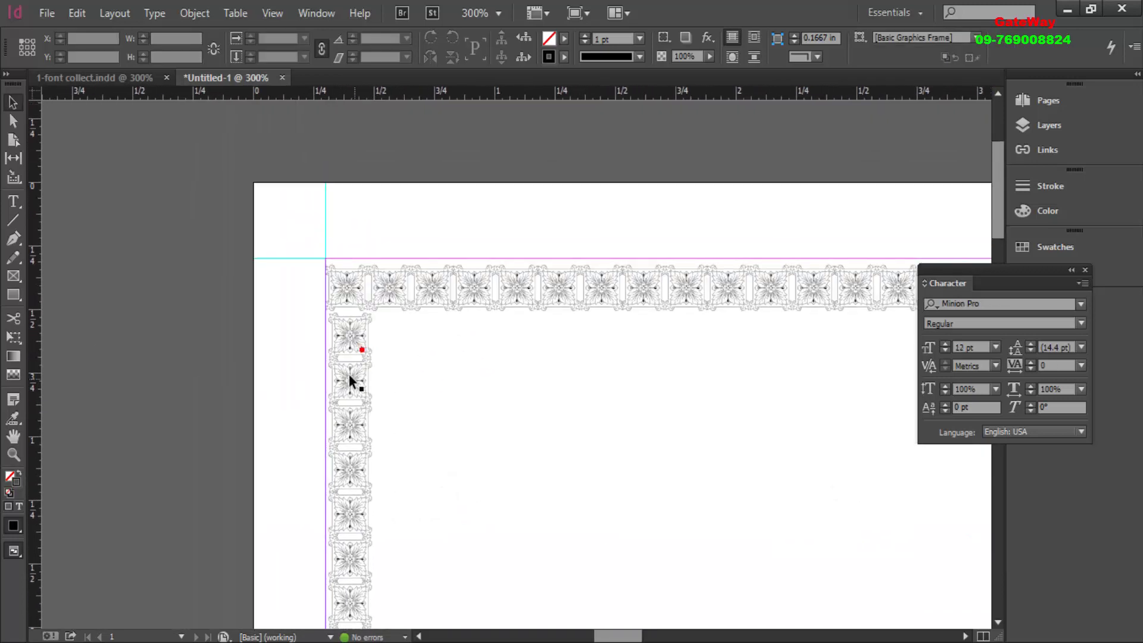
scroll(357, 377, up, 5)
- Copy the vertical strip to the right edge at X 6.645 in, flush under the top row
click(363, 275)
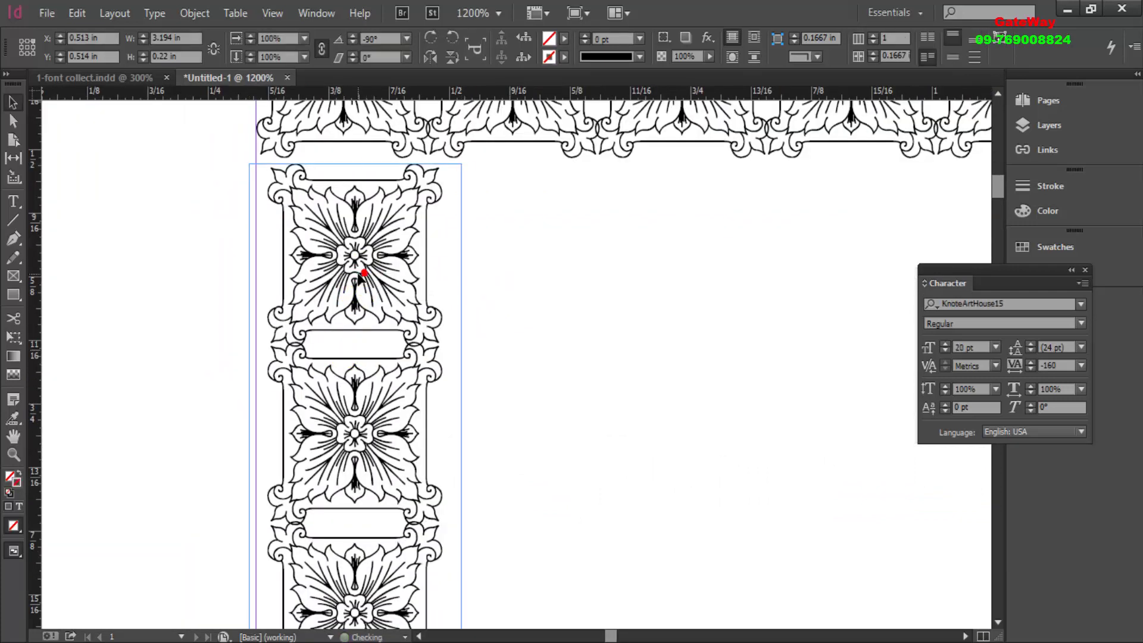
scroll(459, 301, down, 6)
drag(628, 446, 232, 364)
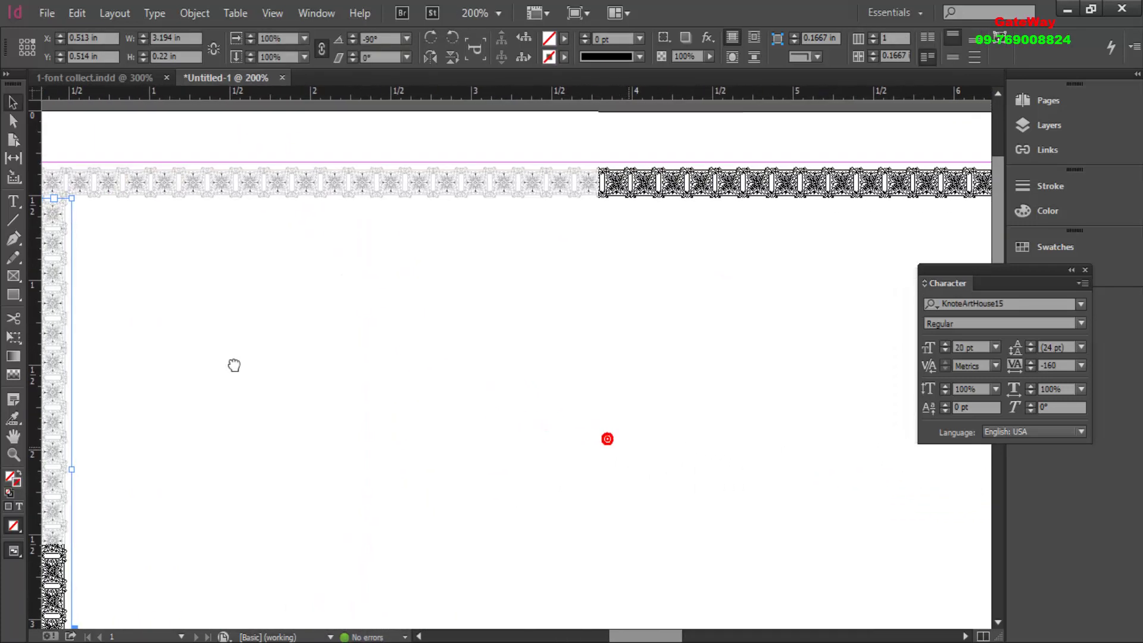
scroll(250, 365, down, 2)
drag(152, 307, 647, 292)
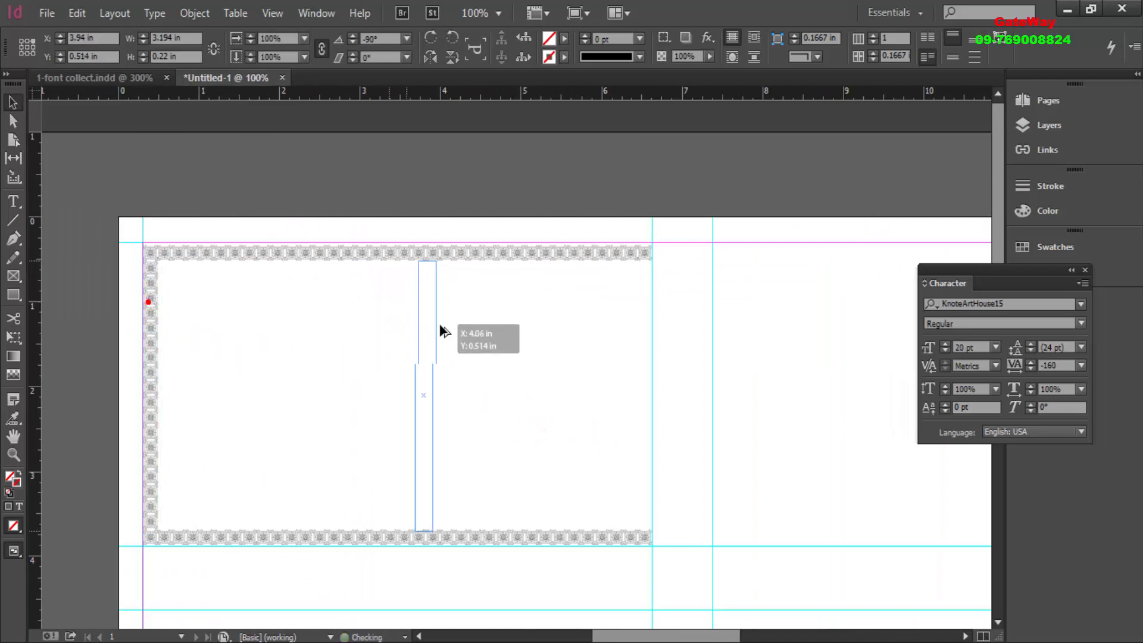
scroll(645, 287, up, 3)
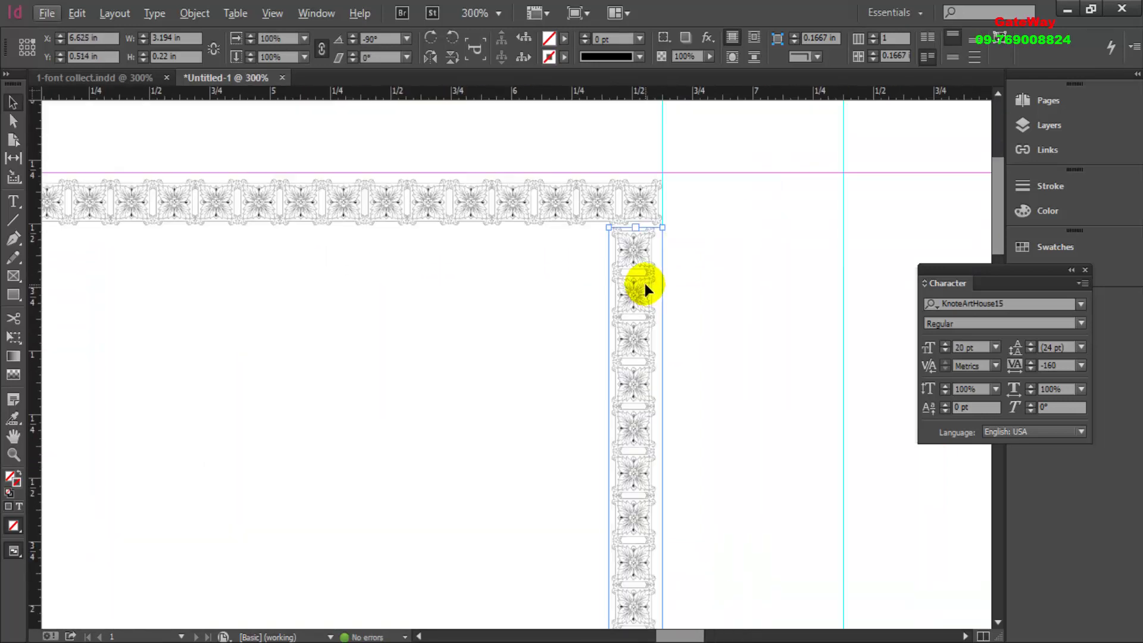
drag(643, 399, 650, 398)
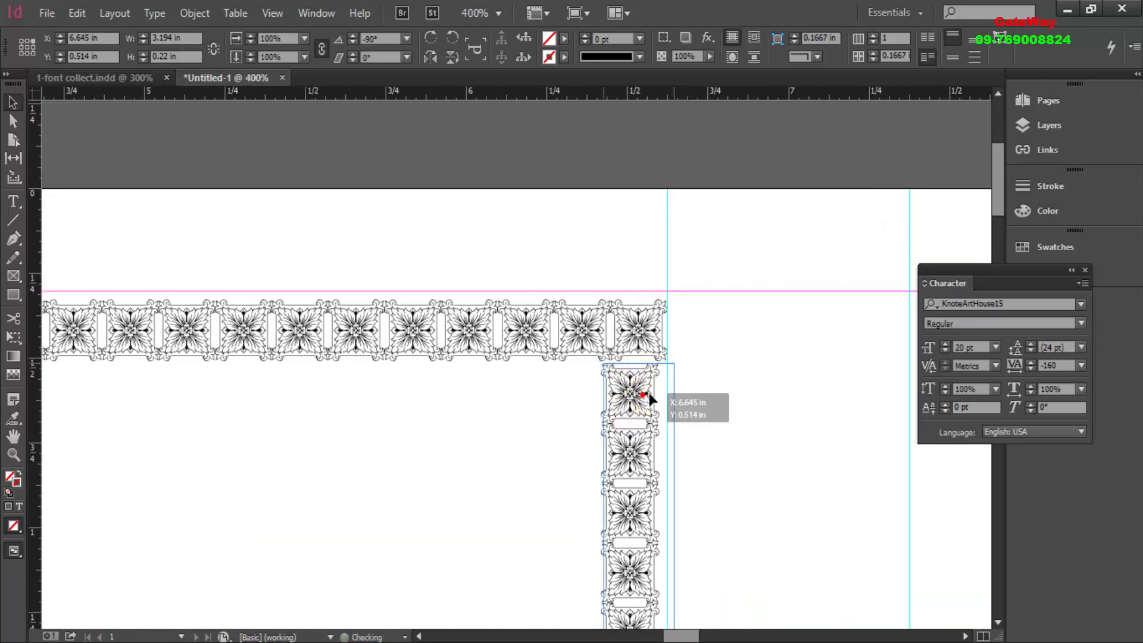
click(446, 416)
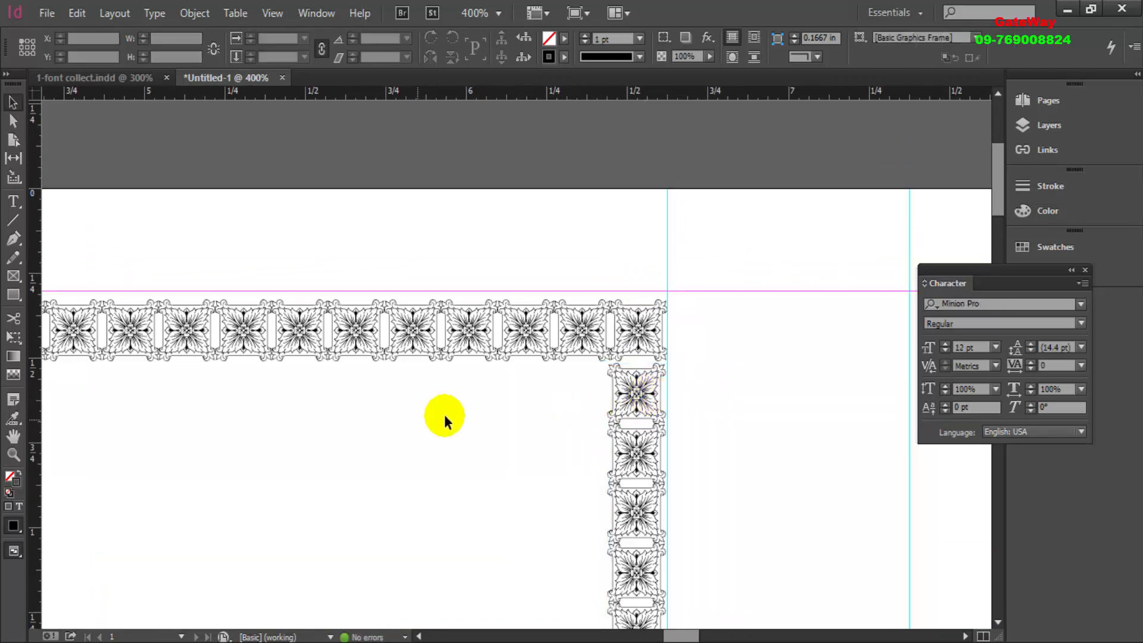
scroll(467, 416, down, 2)
scroll(456, 408, down, 2)
scroll(239, 296, up, 2)
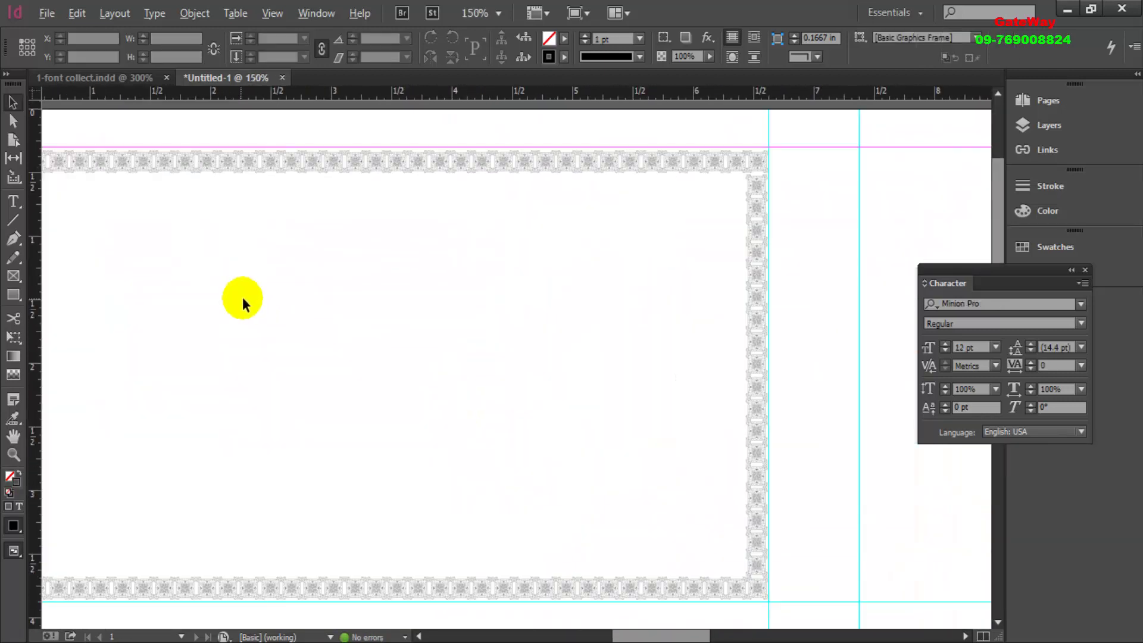
drag(309, 355, 413, 332)
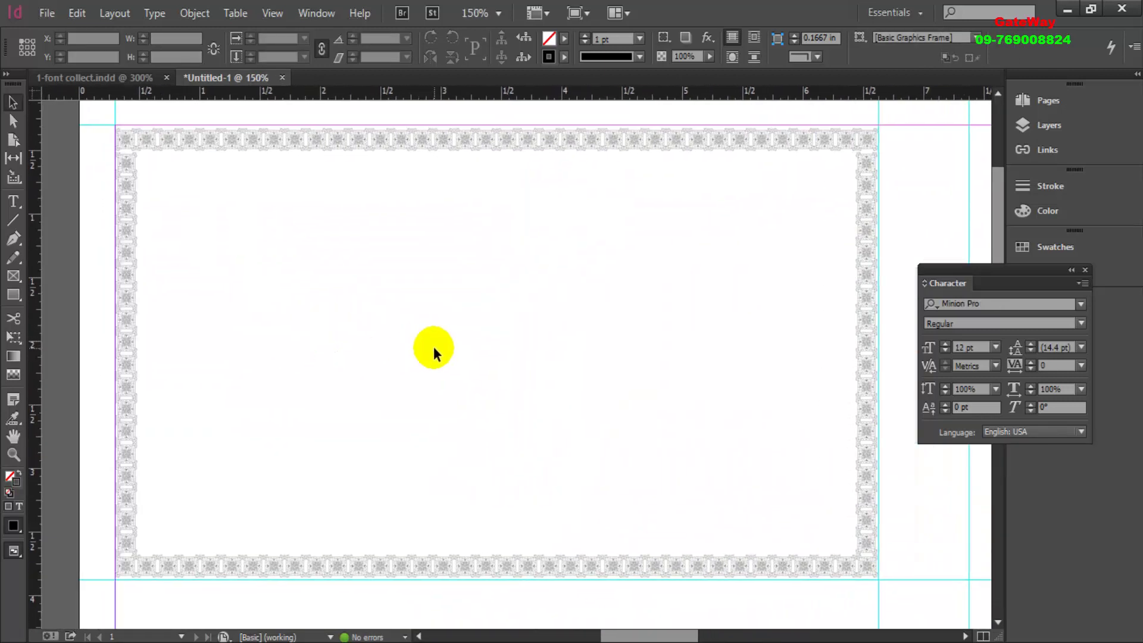
drag(515, 393, 527, 380)
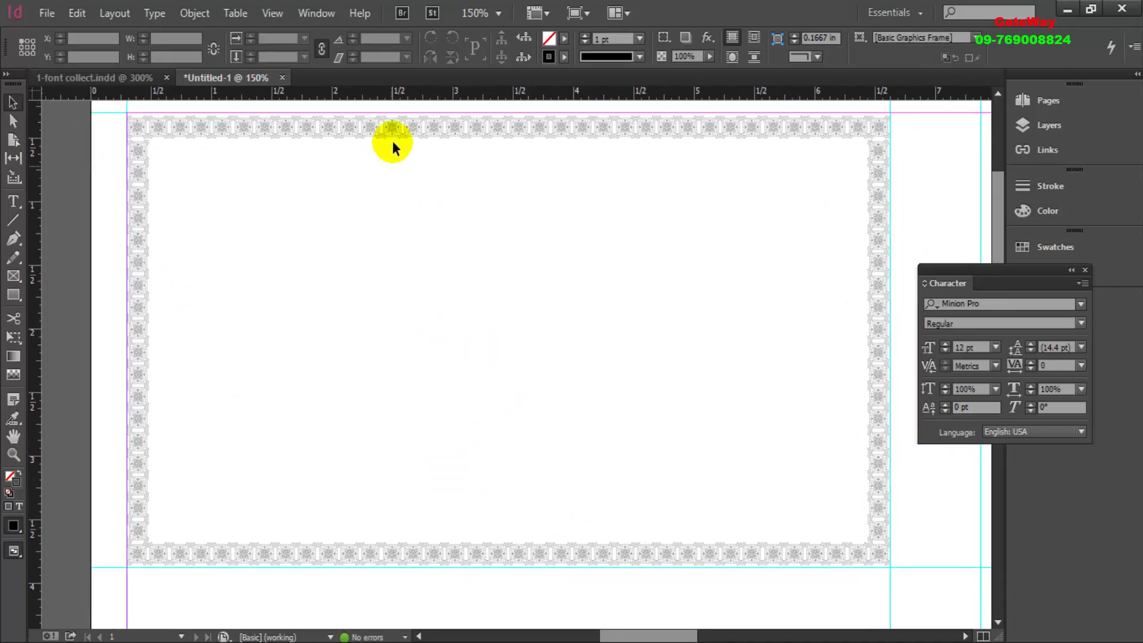
scroll(395, 204, up, 2)
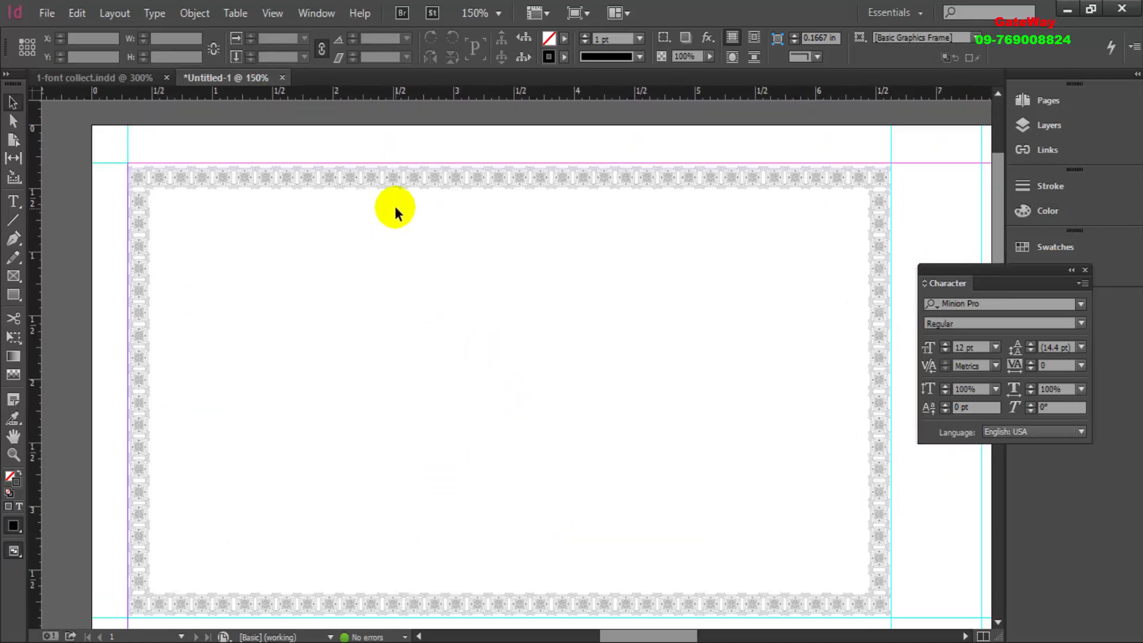
scroll(537, 357, down, 2)
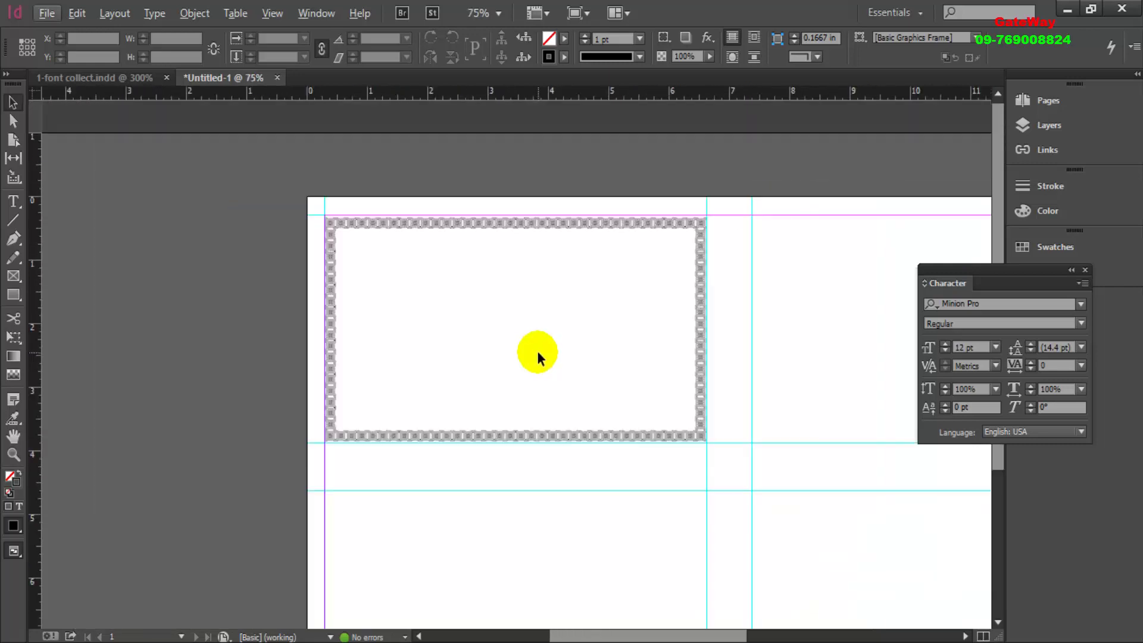
drag(589, 394, 355, 349)
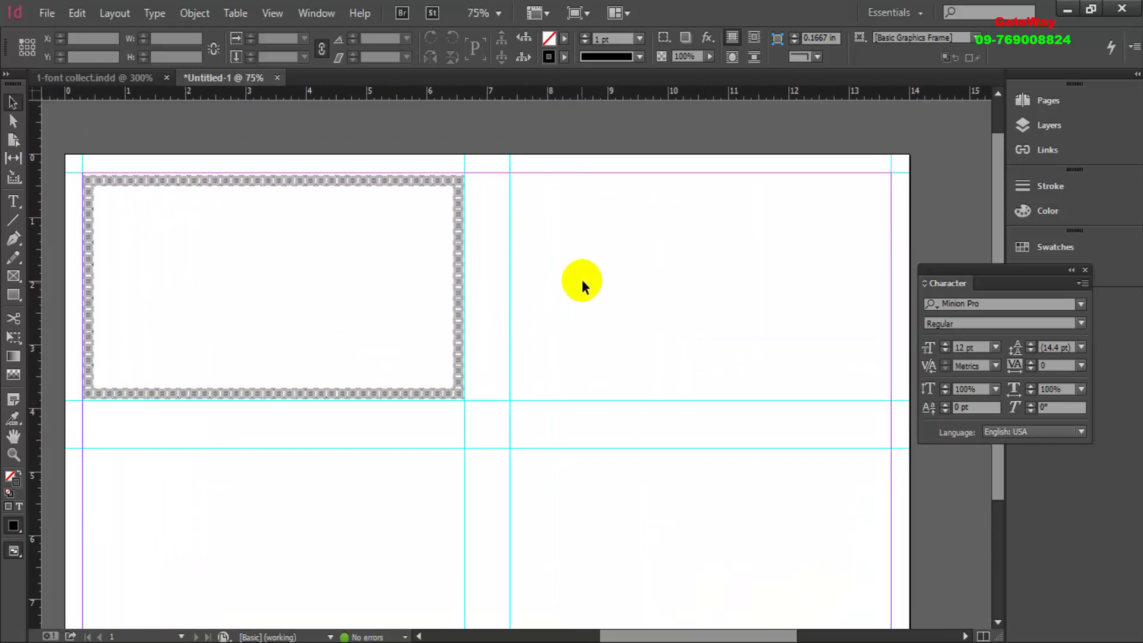
drag(708, 370, 518, 375)
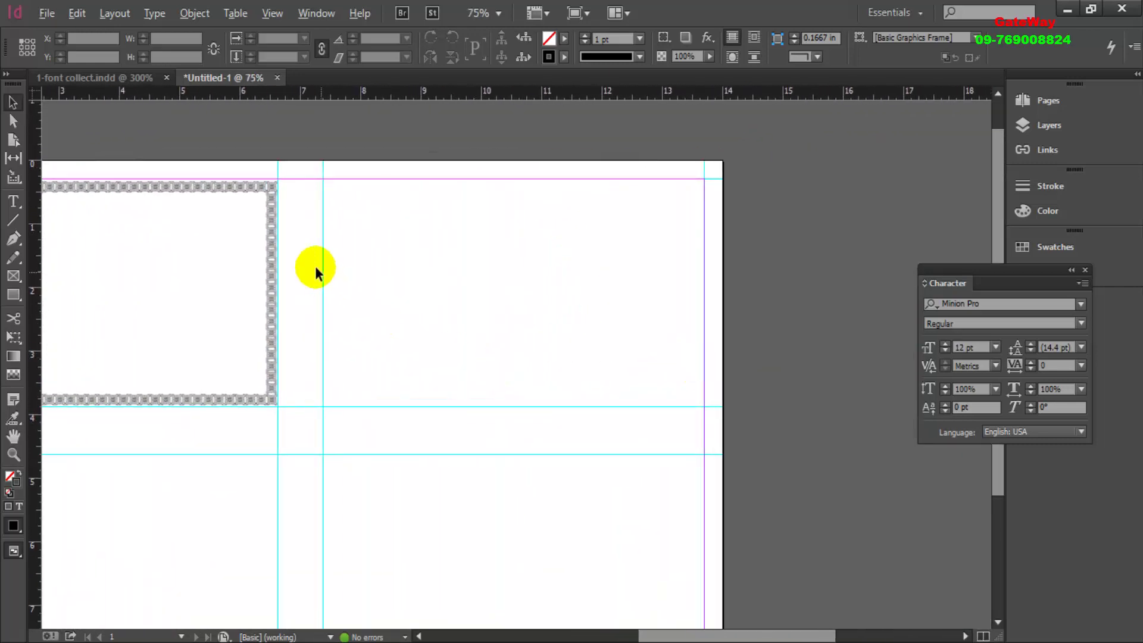
scroll(311, 268, up, 2)
scroll(315, 269, down, 3)
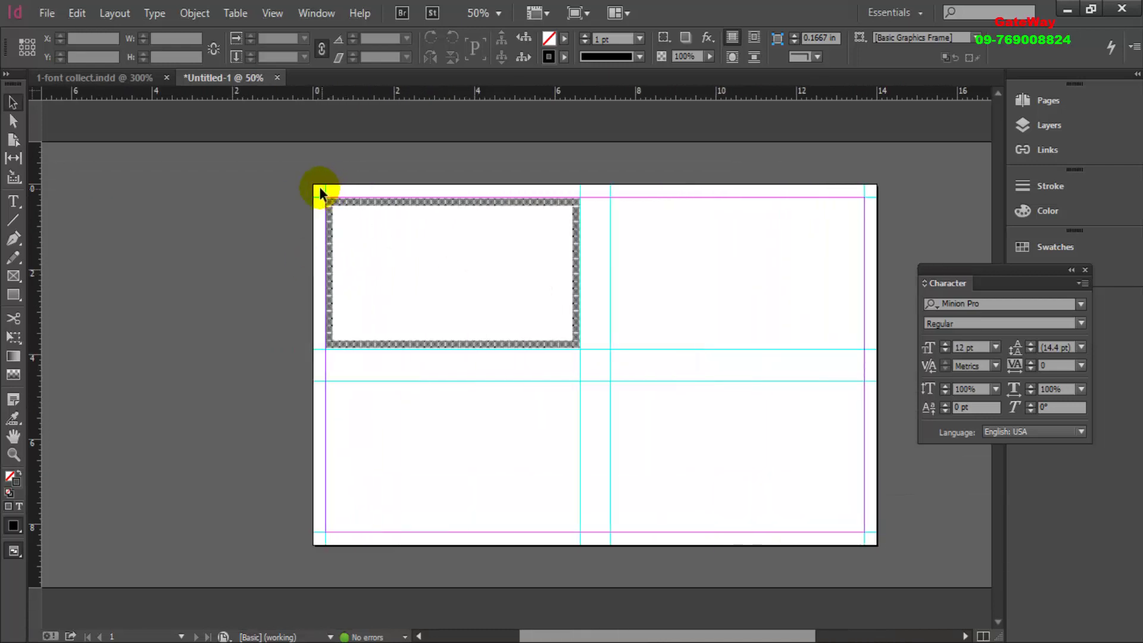
drag(319, 191, 587, 362)
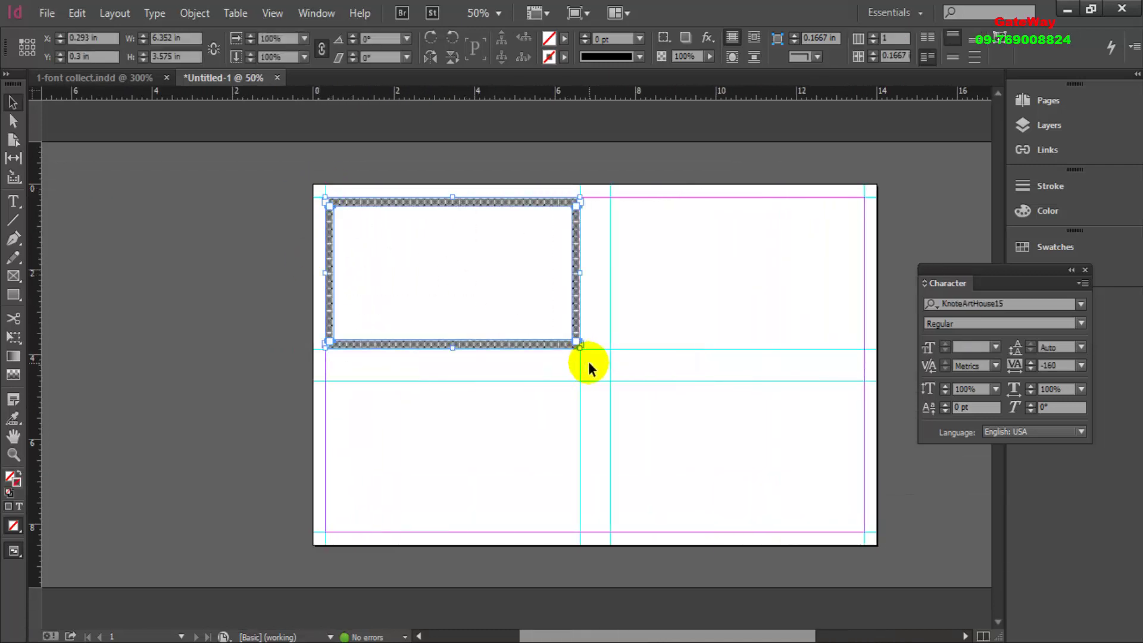
scroll(504, 208, up, 3)
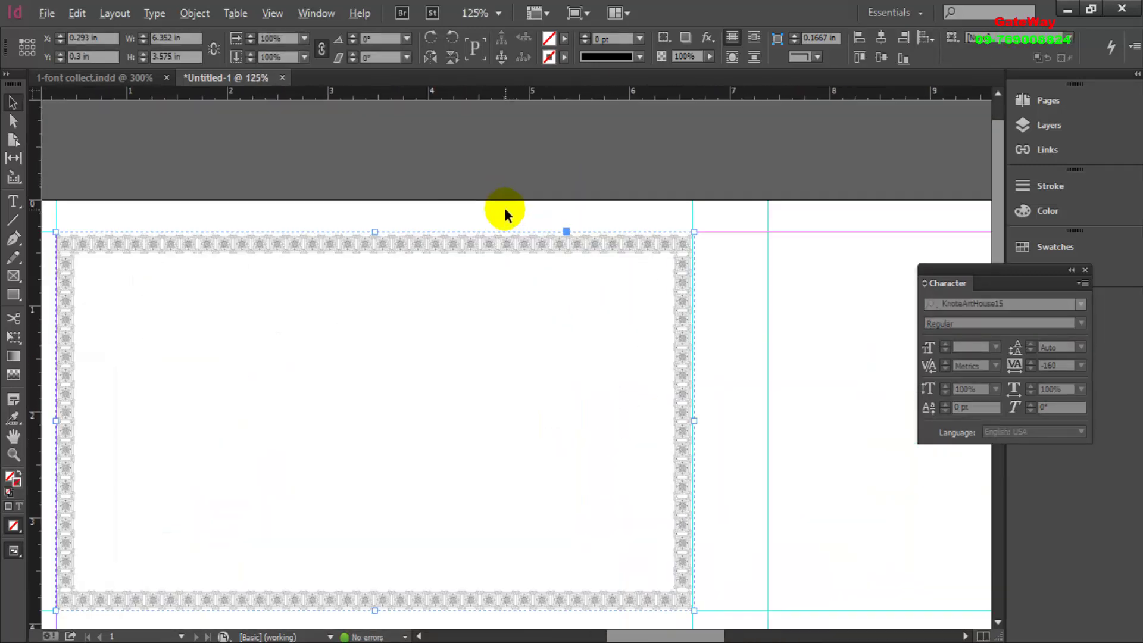
scroll(664, 311, up, 1)
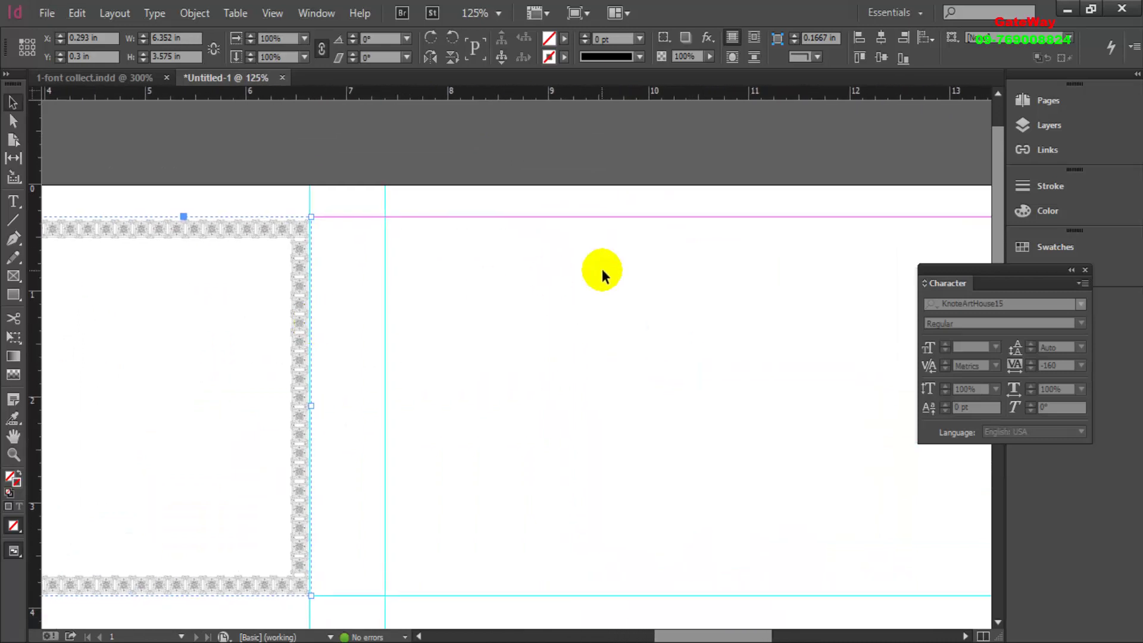
mouse_move(598, 274)
mouse_down()
mouse_move(582, 329)
mouse_move(489, 338)
mouse_up()
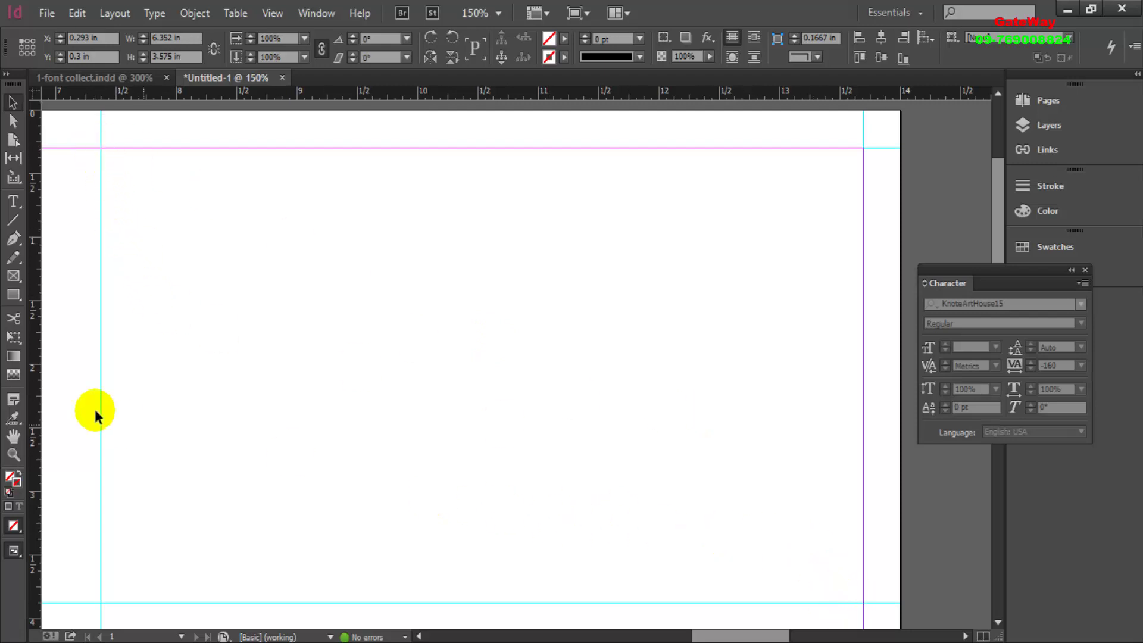
- Draw a black-stroked 6.325 × 3.575 in rectangle at X 7.375 in, Y 0.3 in within the right area's margins
click(21, 301)
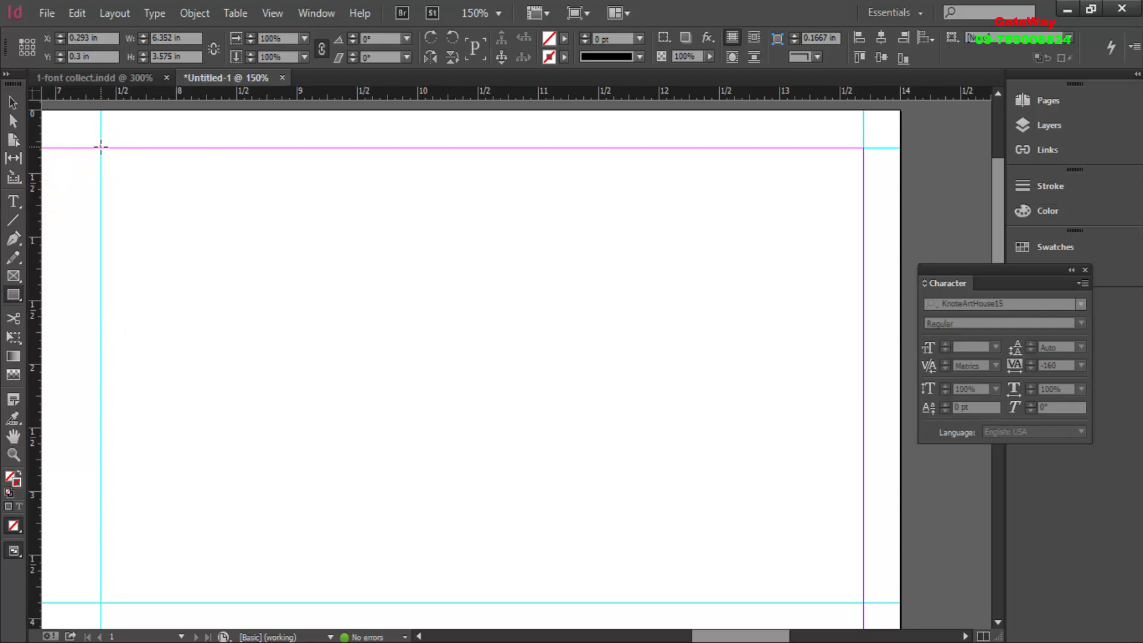
drag(101, 148, 862, 602)
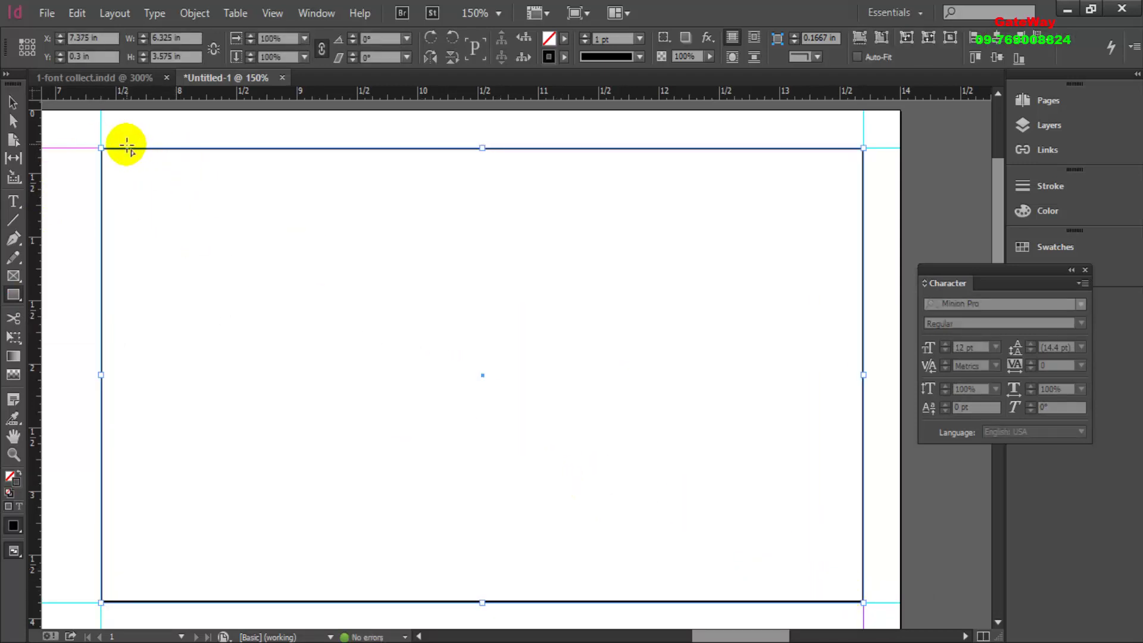
alt+scroll(119, 179, up, 6)
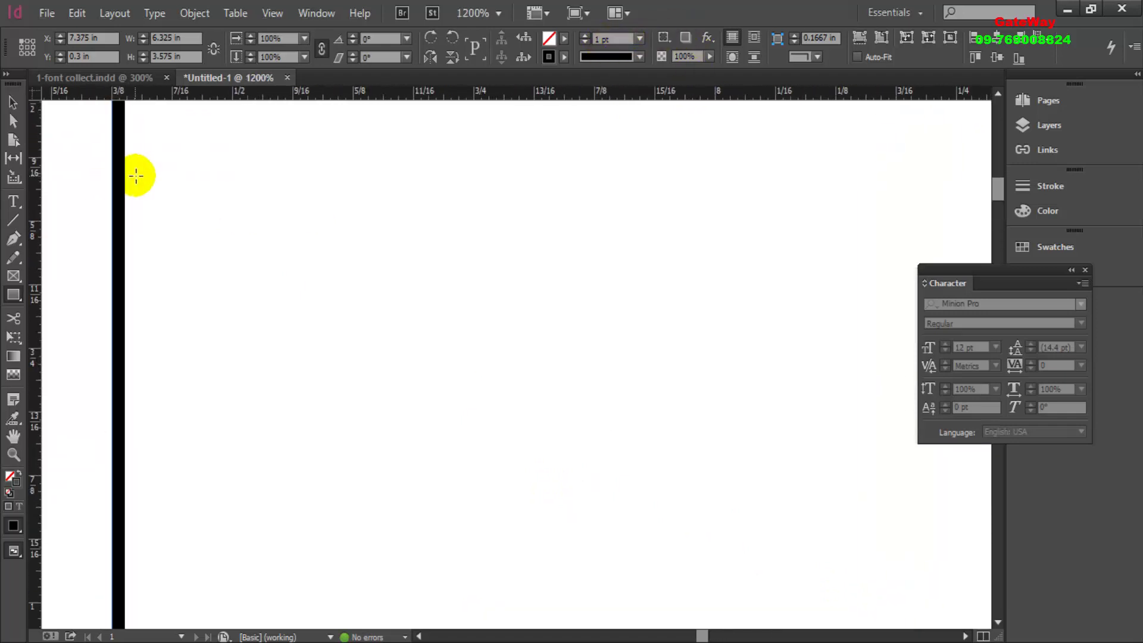
scroll(136, 175, up, 2)
alt+scroll(224, 145, up, 2)
alt+scroll(199, 222, up, 1)
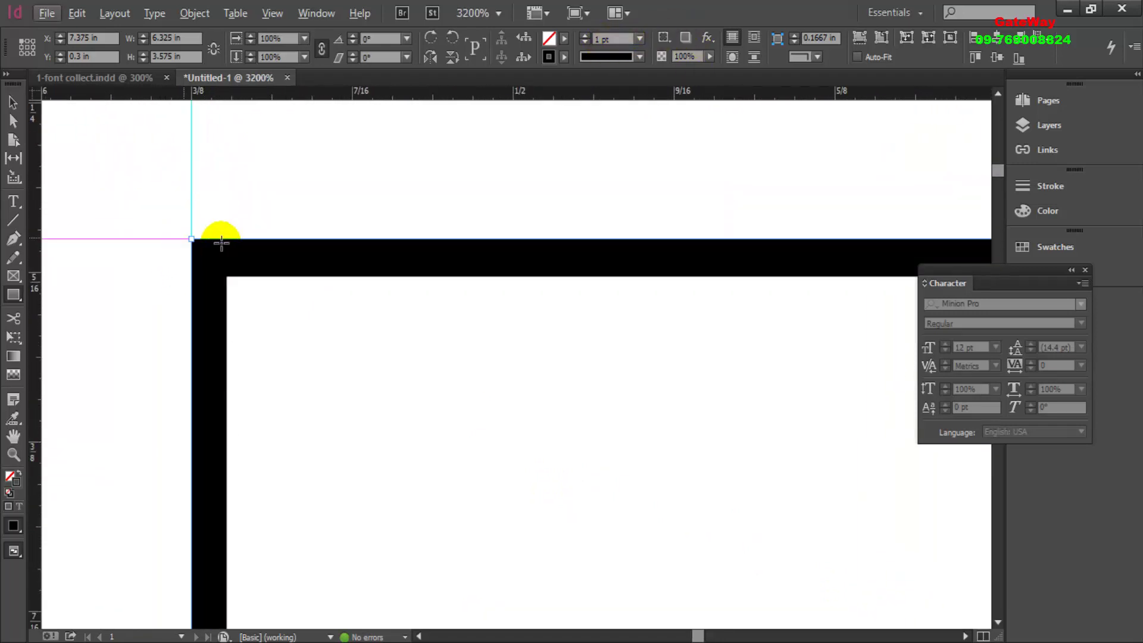
- Pan around to inspect the new rectangle's top edge and top-left corner
alt+scroll(510, 230, down, 6)
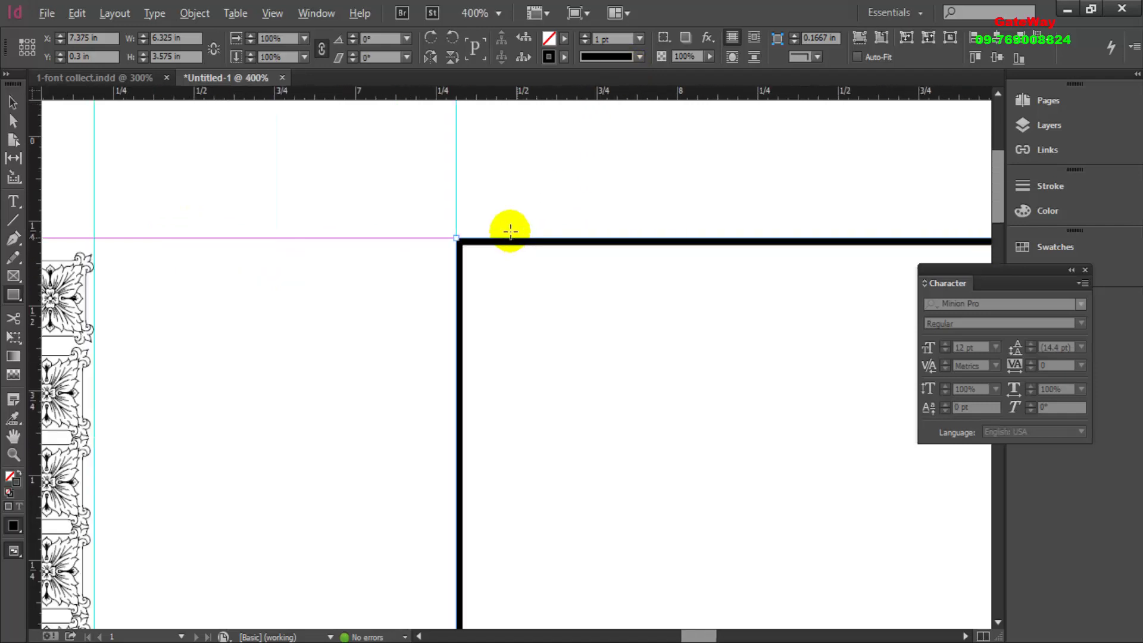
alt+scroll(510, 230, down, 4)
scroll(542, 262, down, 2)
scroll(522, 326, right, 3)
scroll(413, 331, right, 3)
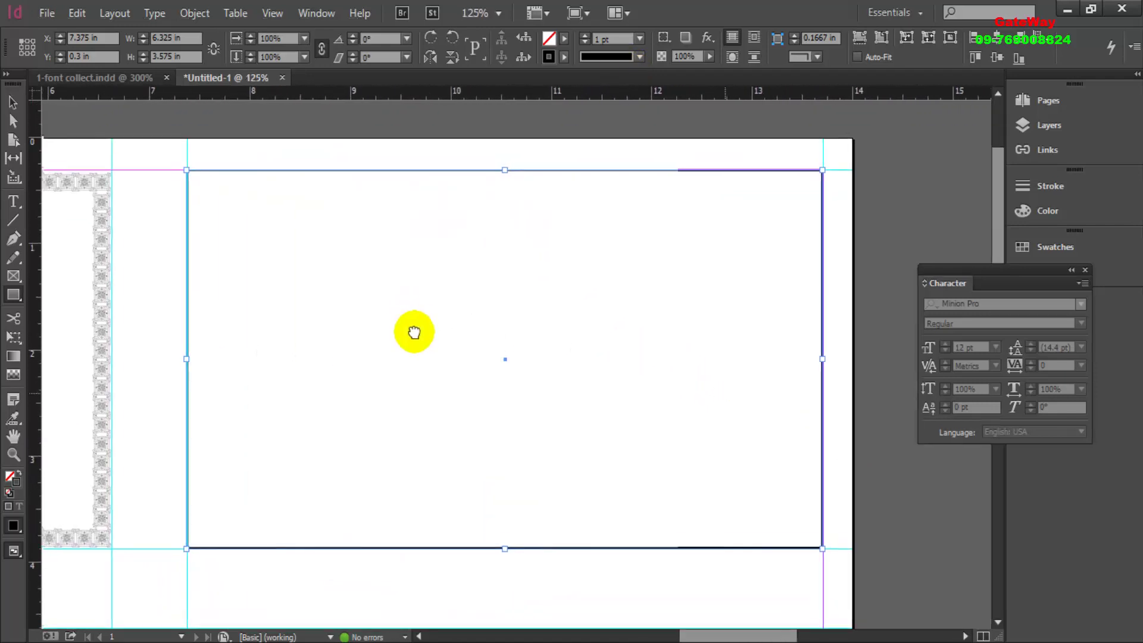
alt+scroll(476, 216, up, 2)
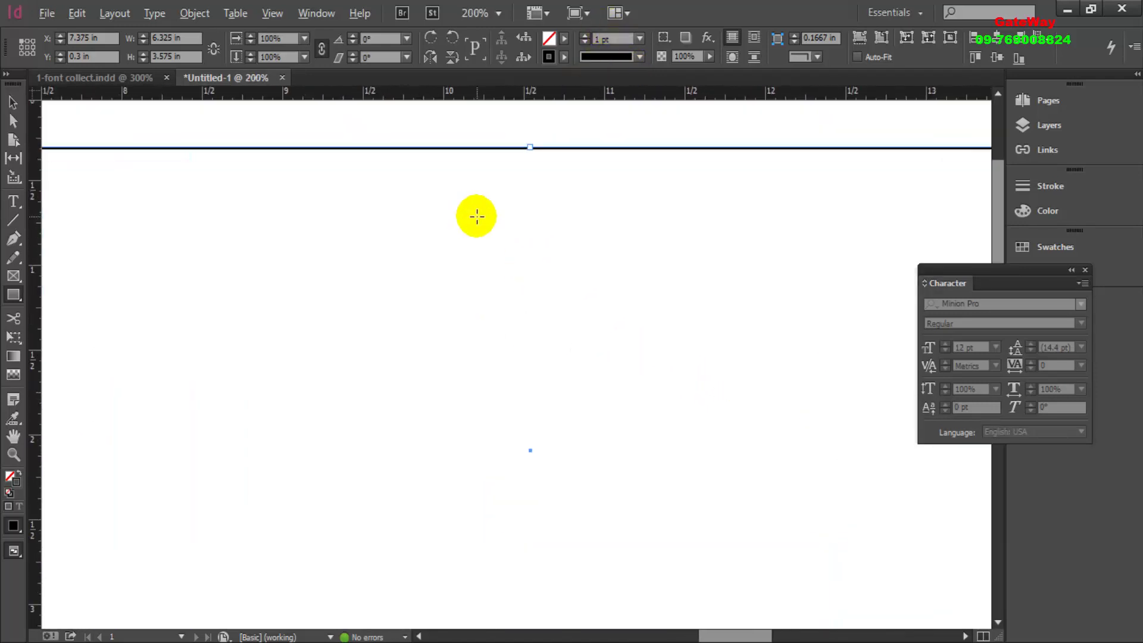
alt+scroll(462, 280, down, 1)
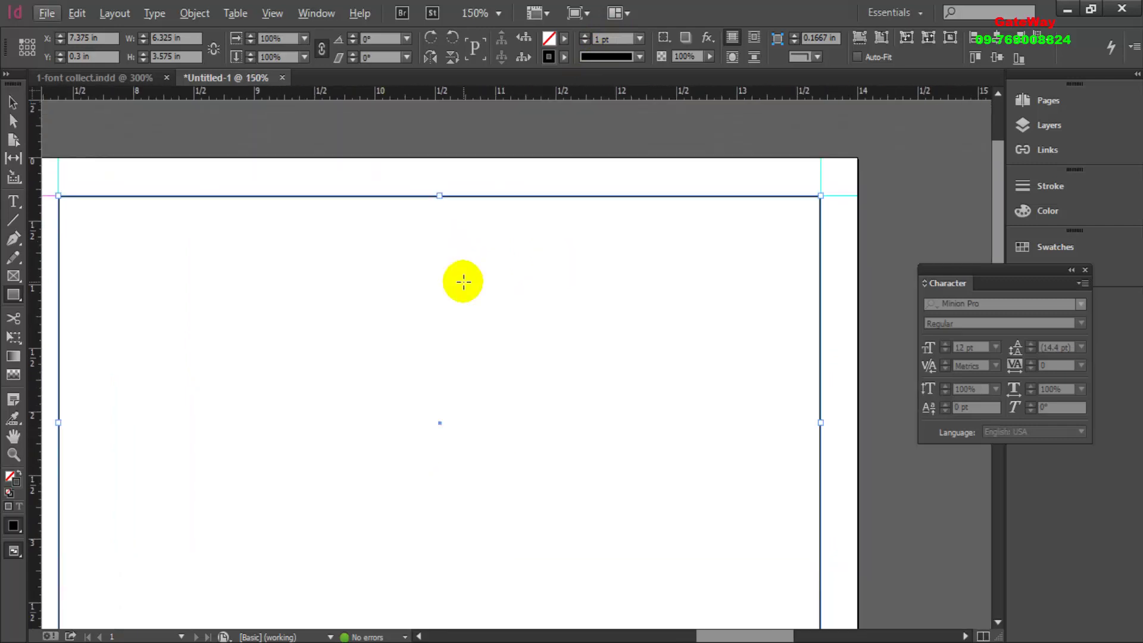
drag(413, 316, 462, 300)
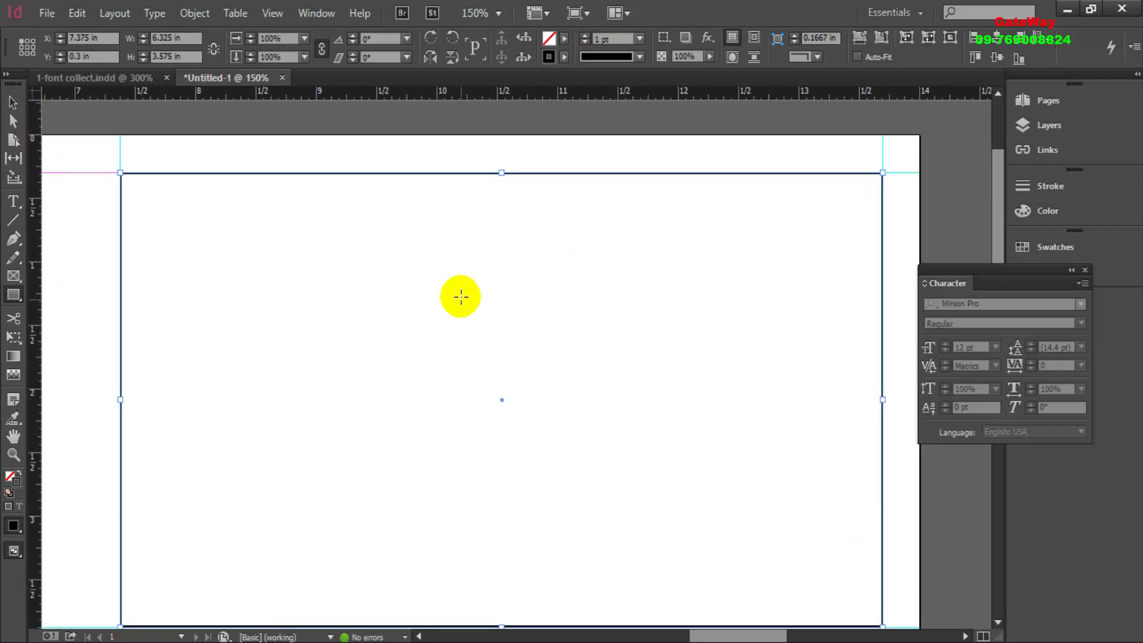
alt+scroll(349, 188, up, 3)
drag(306, 207, 612, 214)
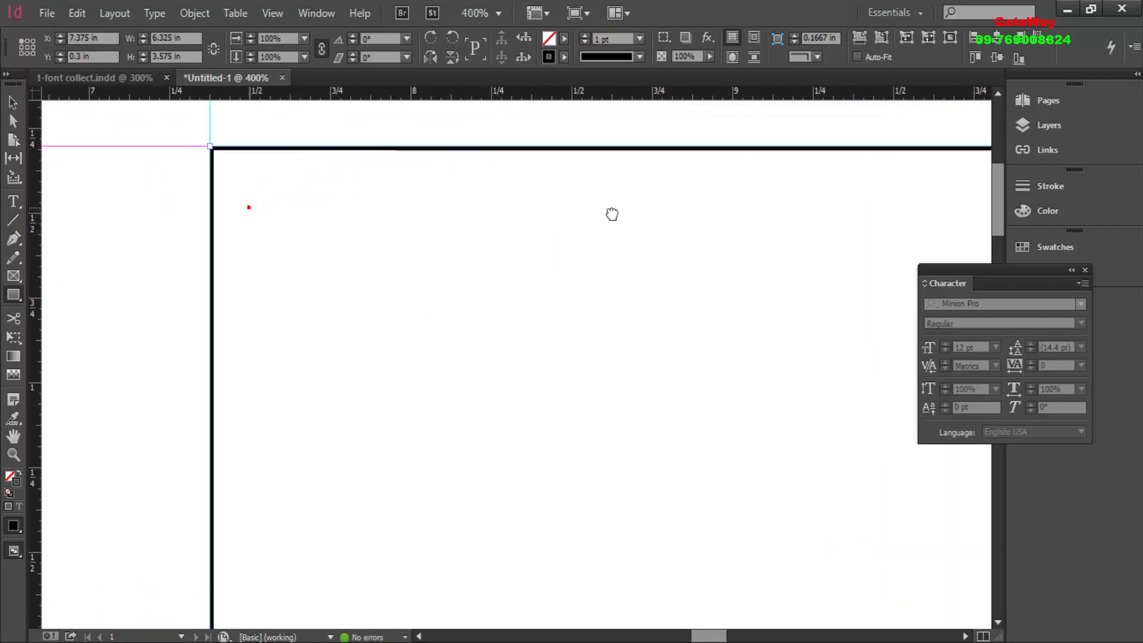
alt+scroll(249, 140, up, 4)
- Set all four corners of the rectangle to rounded with a 0.05 in size in Corner Options
click(202, 15)
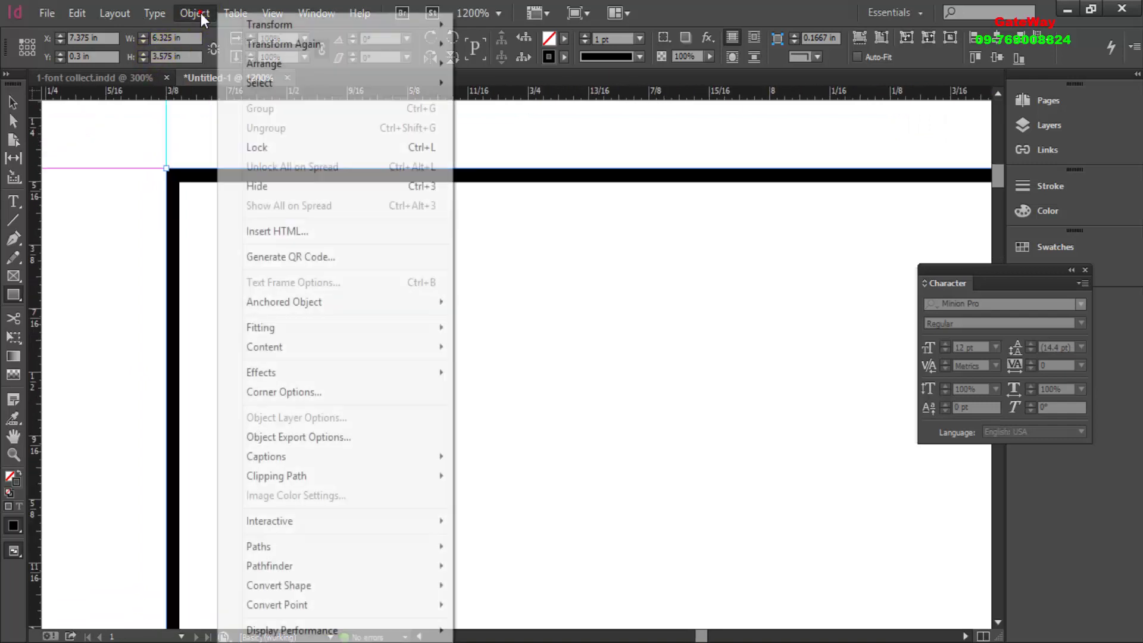
click(294, 391)
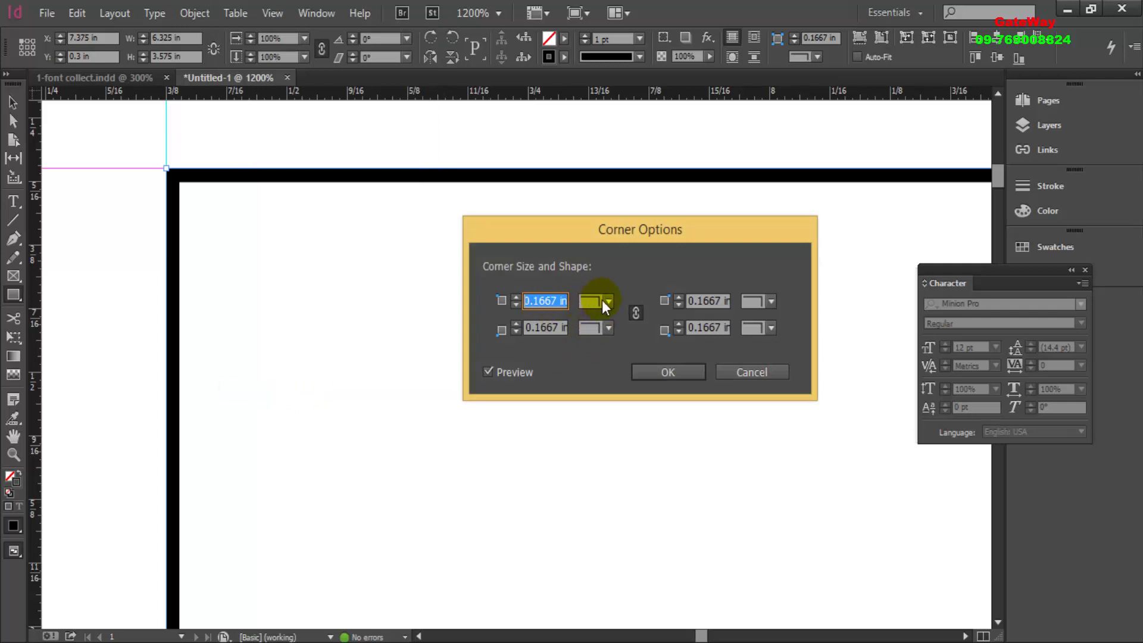
click(604, 302)
click(611, 409)
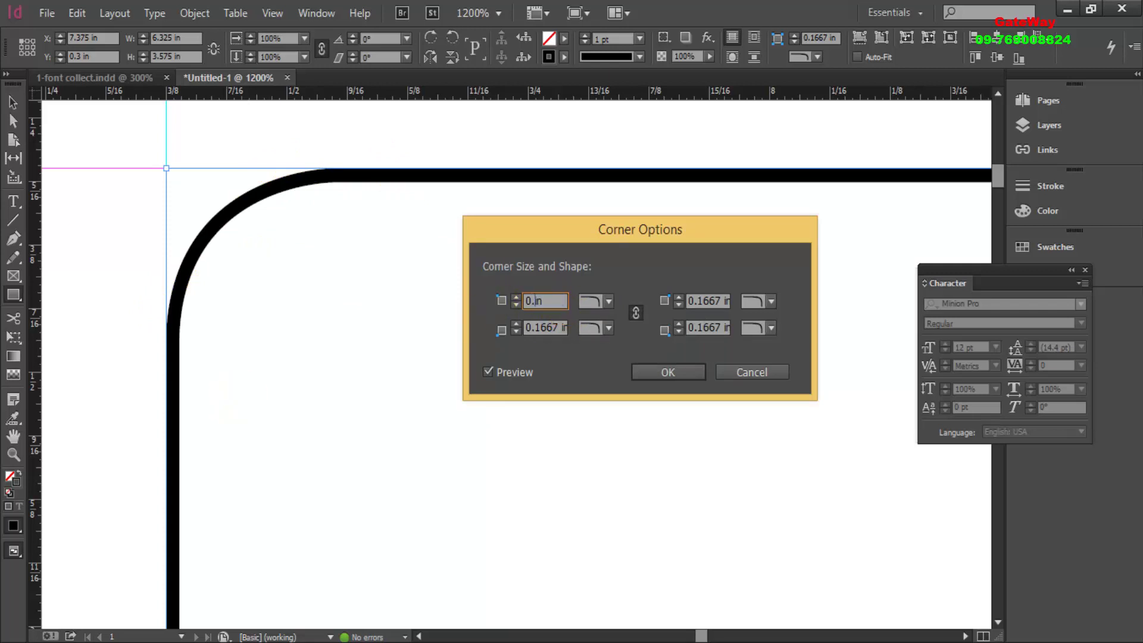
text(0.1)
key(Tab)
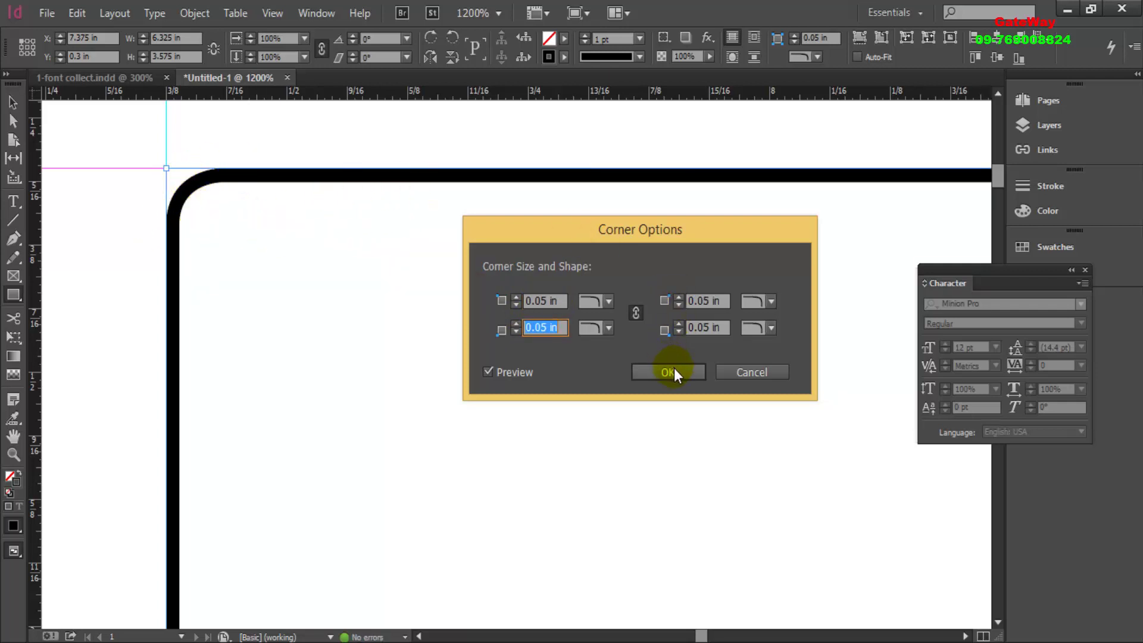
click(692, 374)
- Fit the page in the window and bring the whole rounded frame into view
key(ctrl+1)
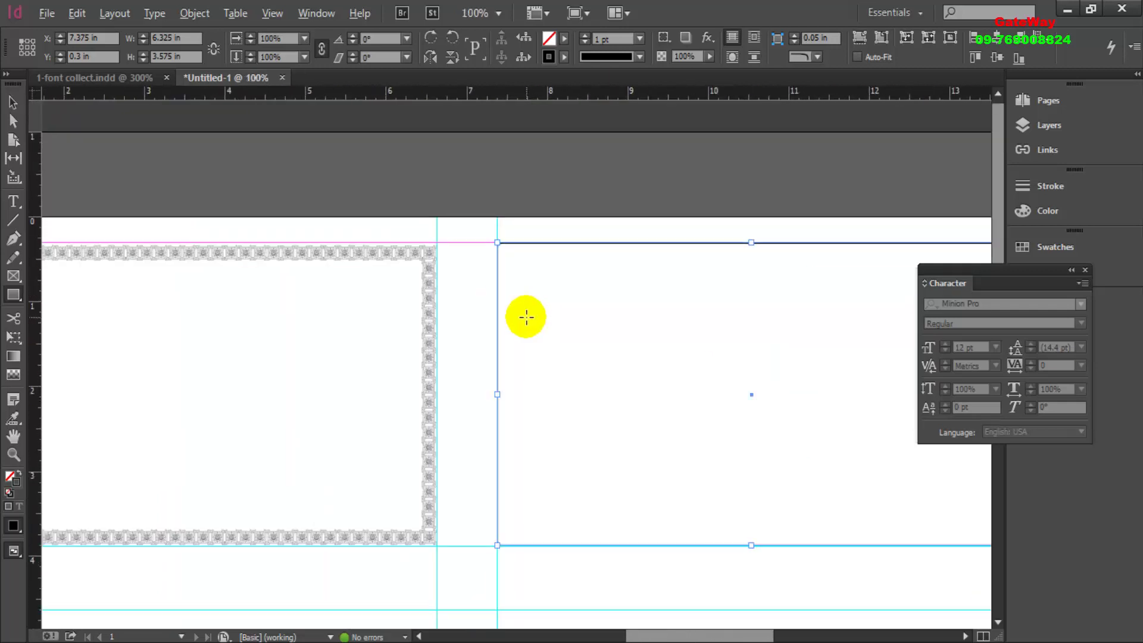
scroll(662, 338, right, 5)
scroll(612, 306, up, 3)
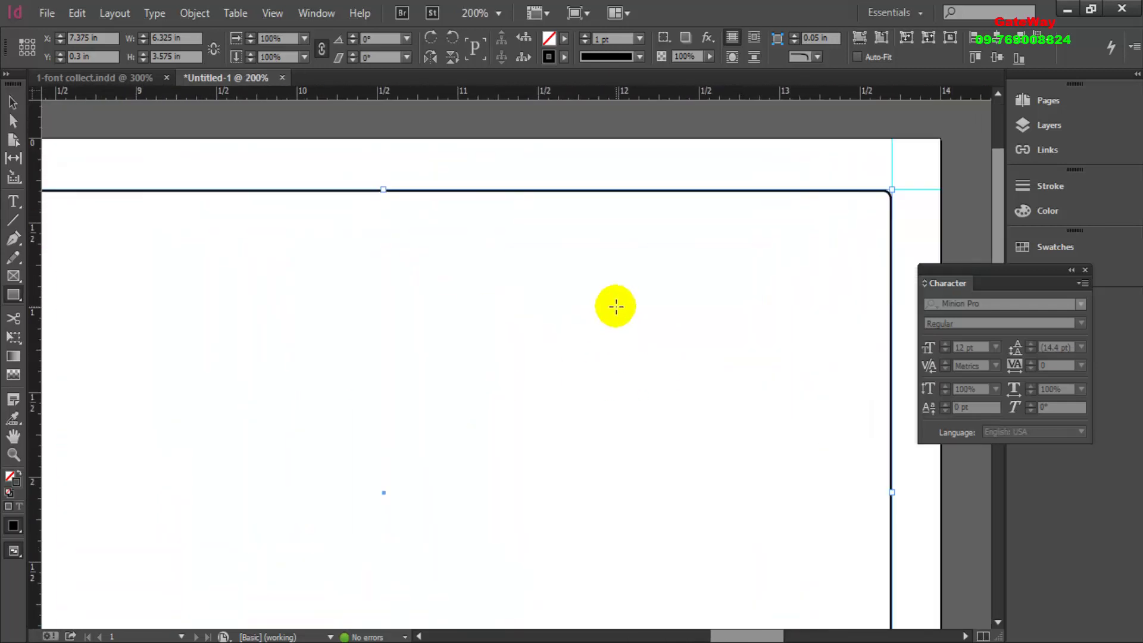
scroll(310, 307, left, 5)
scroll(863, 514, down, 3)
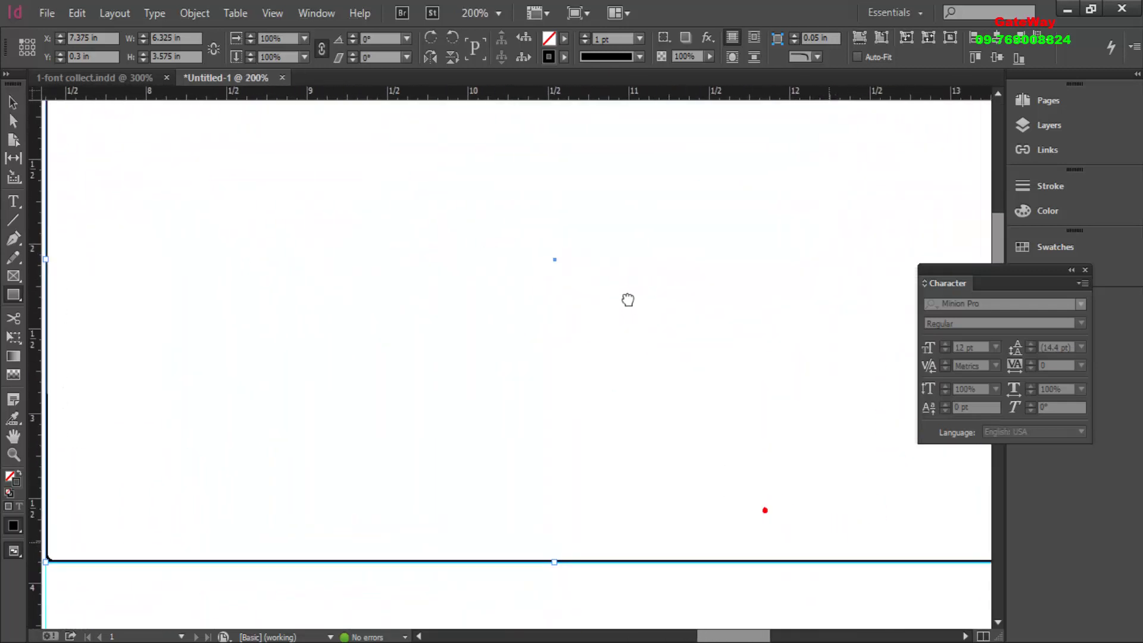
scroll(627, 298, up, 2)
drag(595, 489, 619, 372)
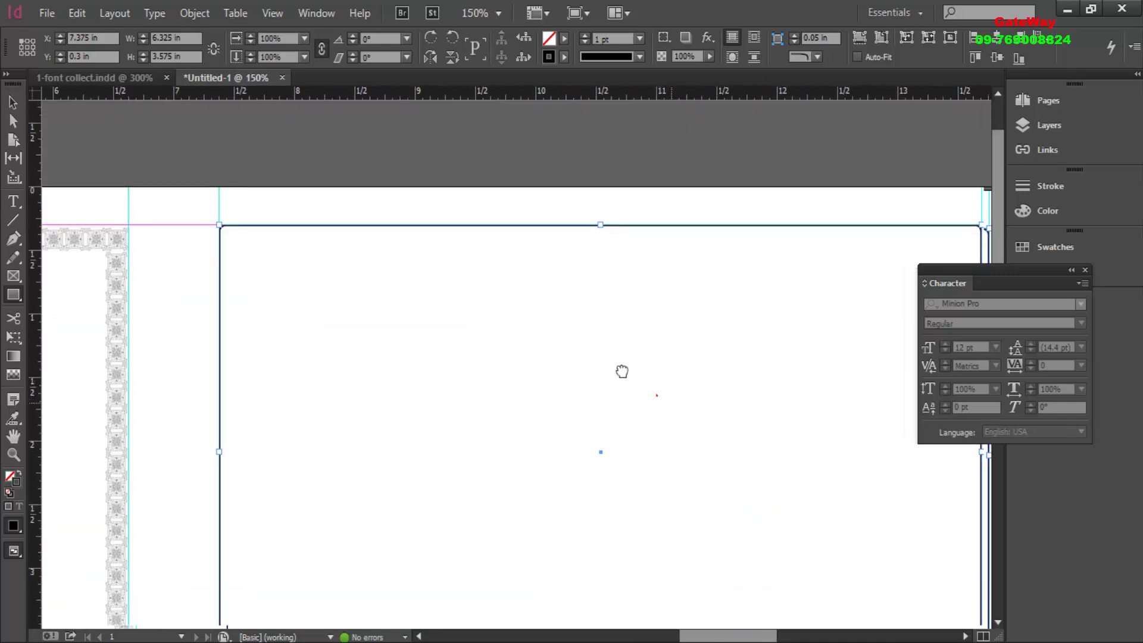
- Draw a thin 6.295 × 0.25 in text frame along the rounded frame's top inside edge
click(13, 202)
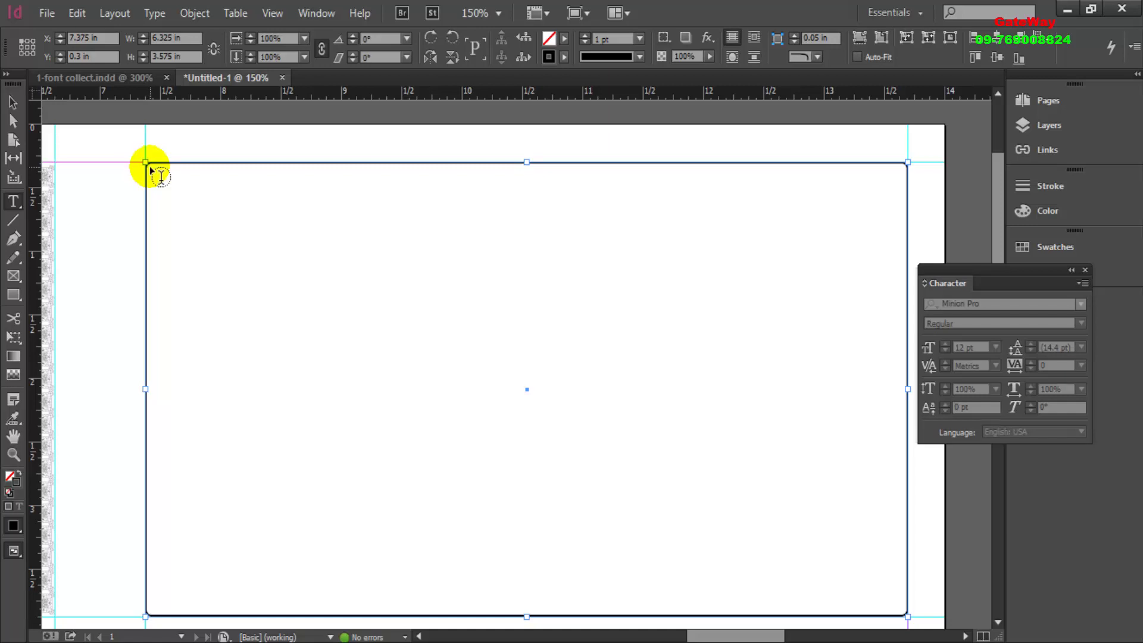
drag(147, 167, 905, 197)
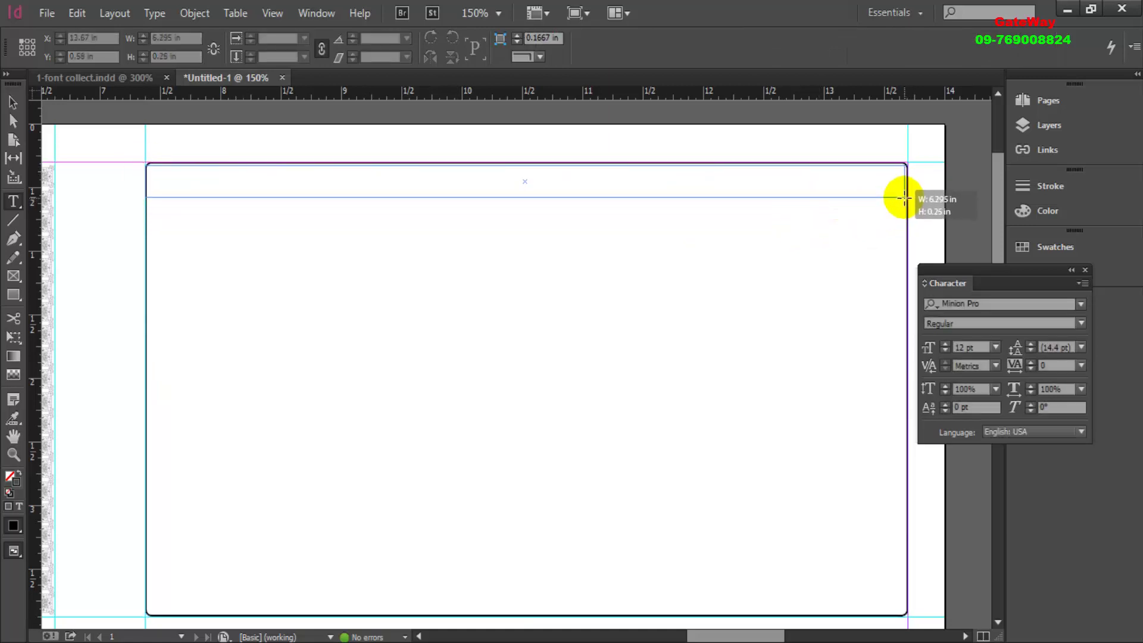
scroll(194, 171, up, 2)
scroll(143, 196, up, 4)
drag(144, 204, 482, 290)
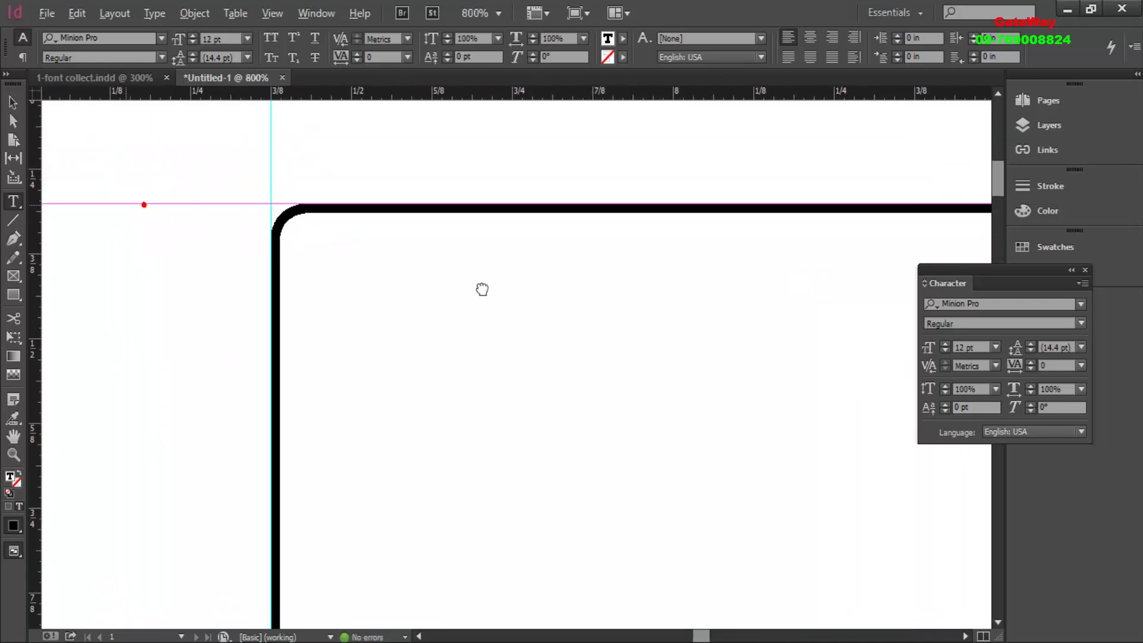
scroll(329, 241, up, 2)
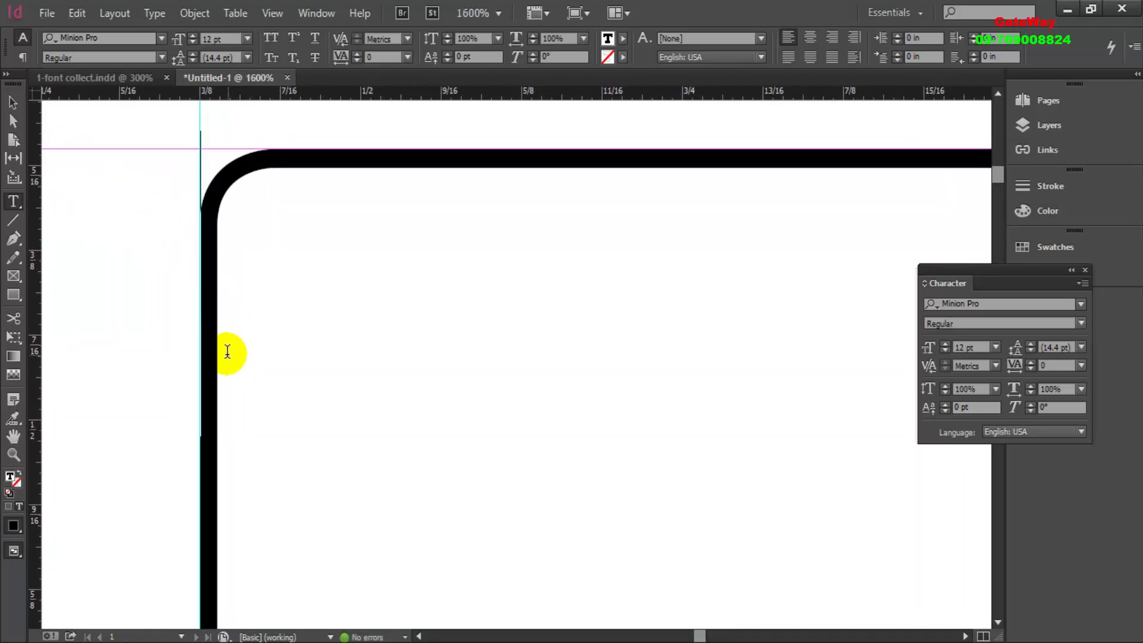
- Copy KnoteArtHouse06 ornament glyphs from 1-font collect.indd and paste them into Untitled-1's top text frame
click(76, 77)
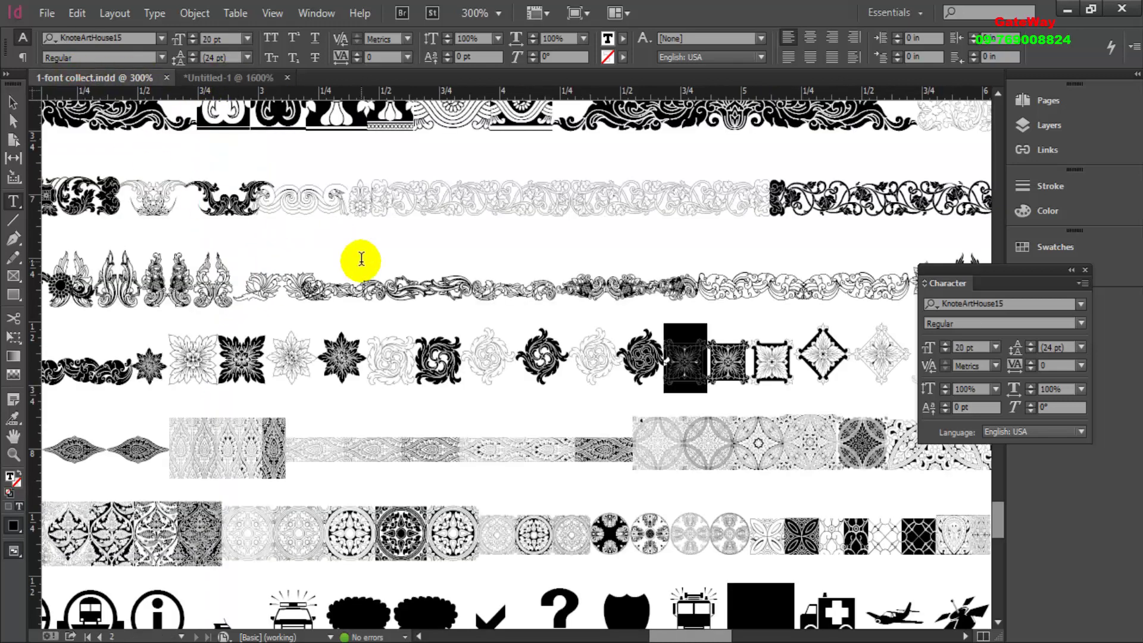
scroll(361, 258, up, 10)
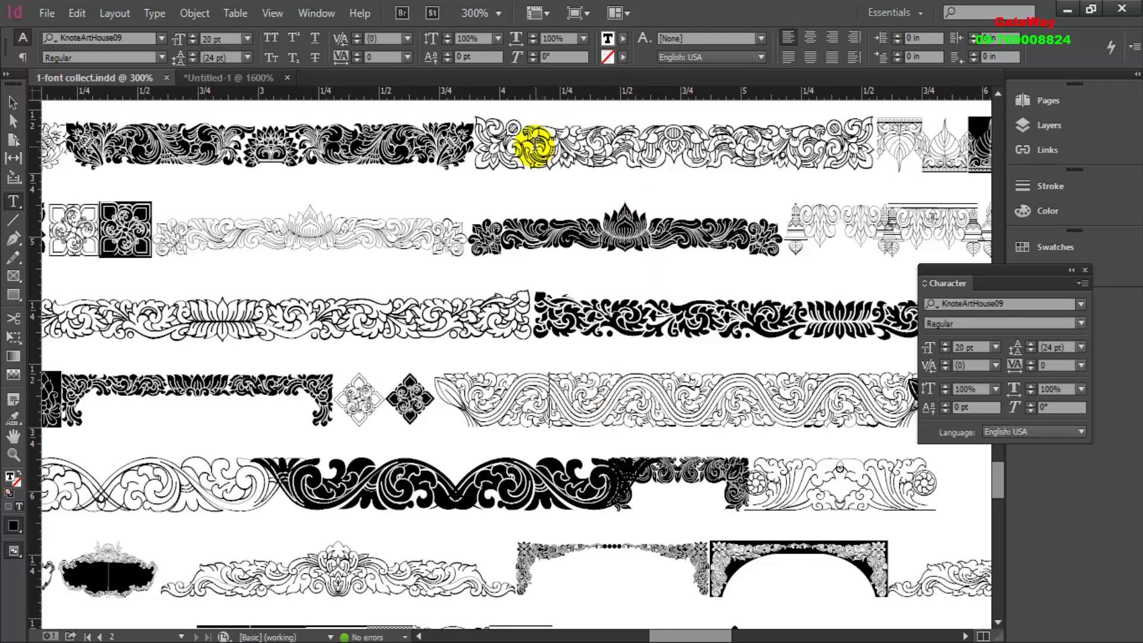
drag(523, 146, 611, 145)
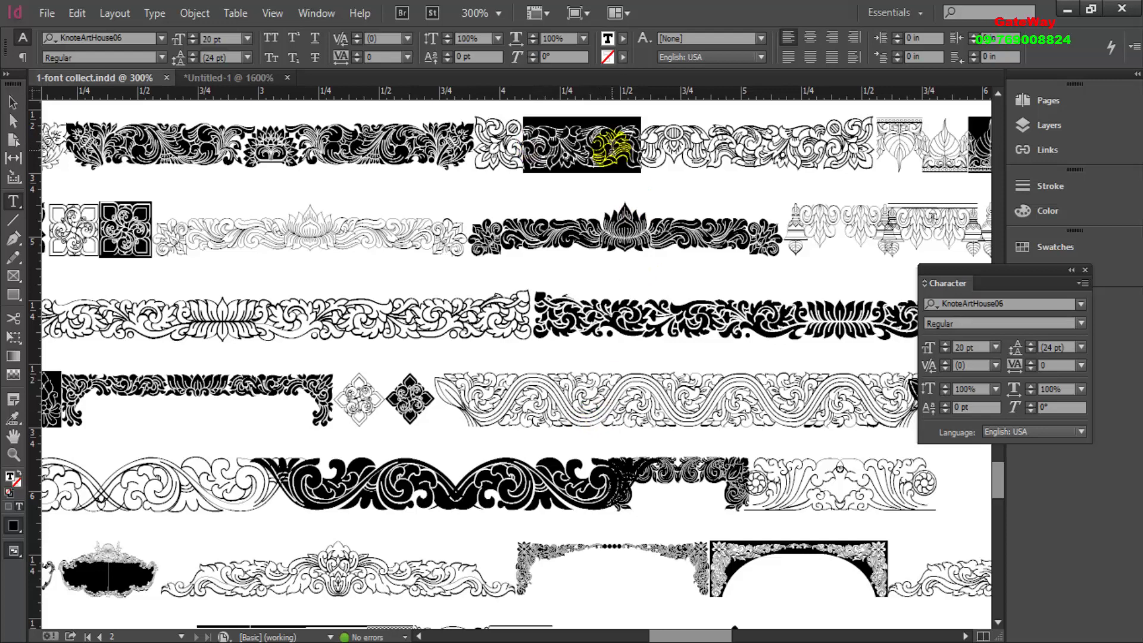
right_click(613, 147)
click(643, 48)
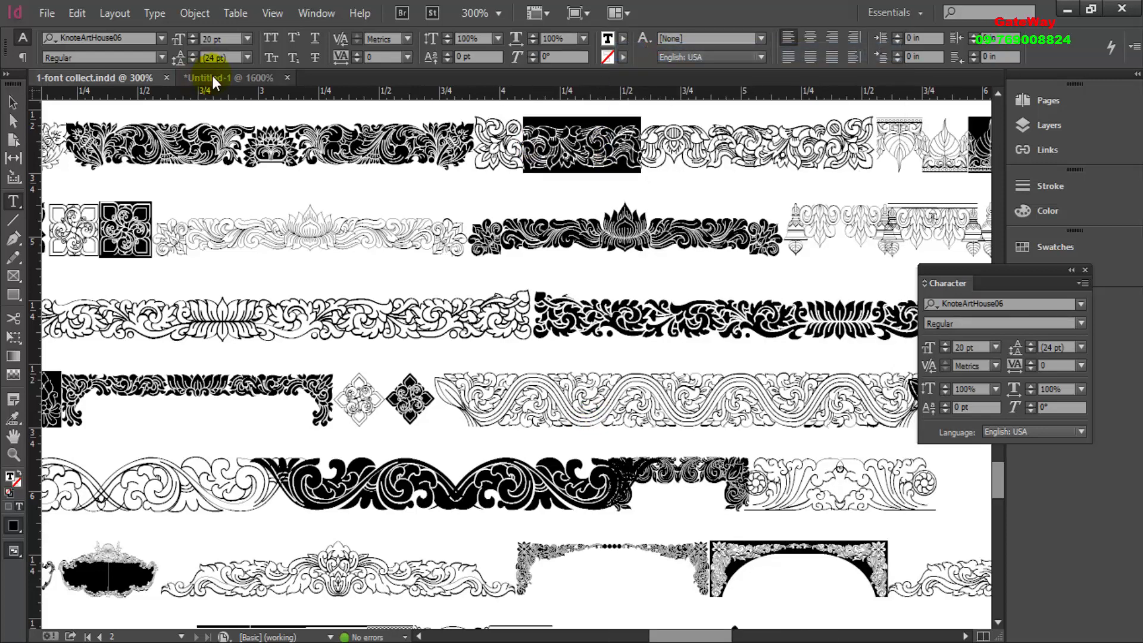
click(216, 78)
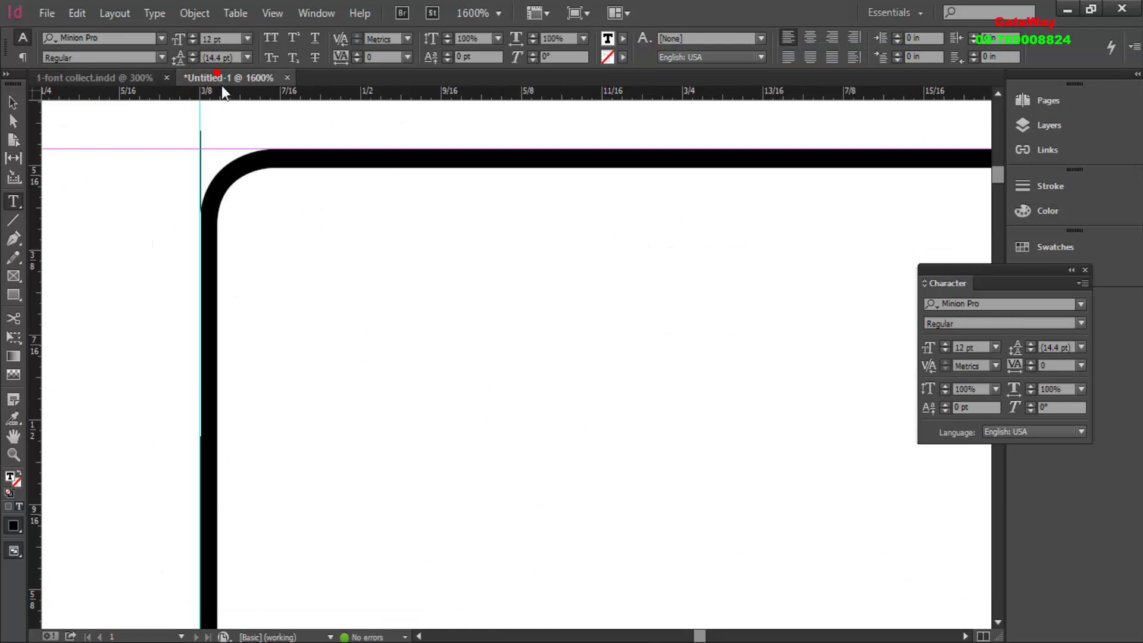
right_click(238, 247)
click(288, 148)
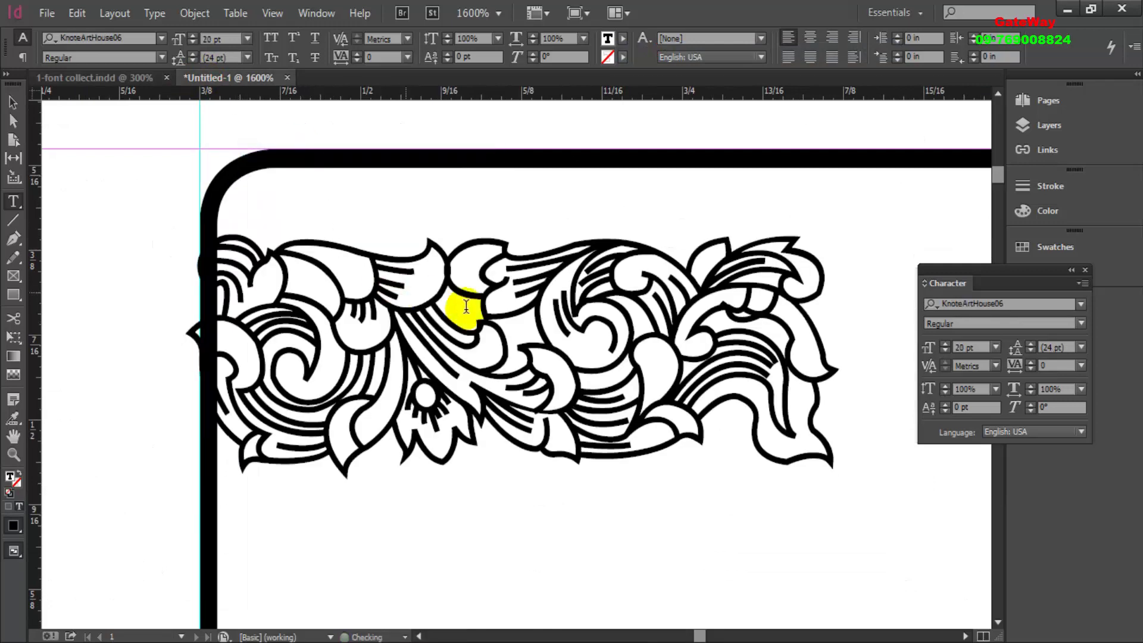
scroll(544, 332, down, 6)
- Select the ornament glyph line and set its font size to 15 pt
scroll(646, 381, up, 2)
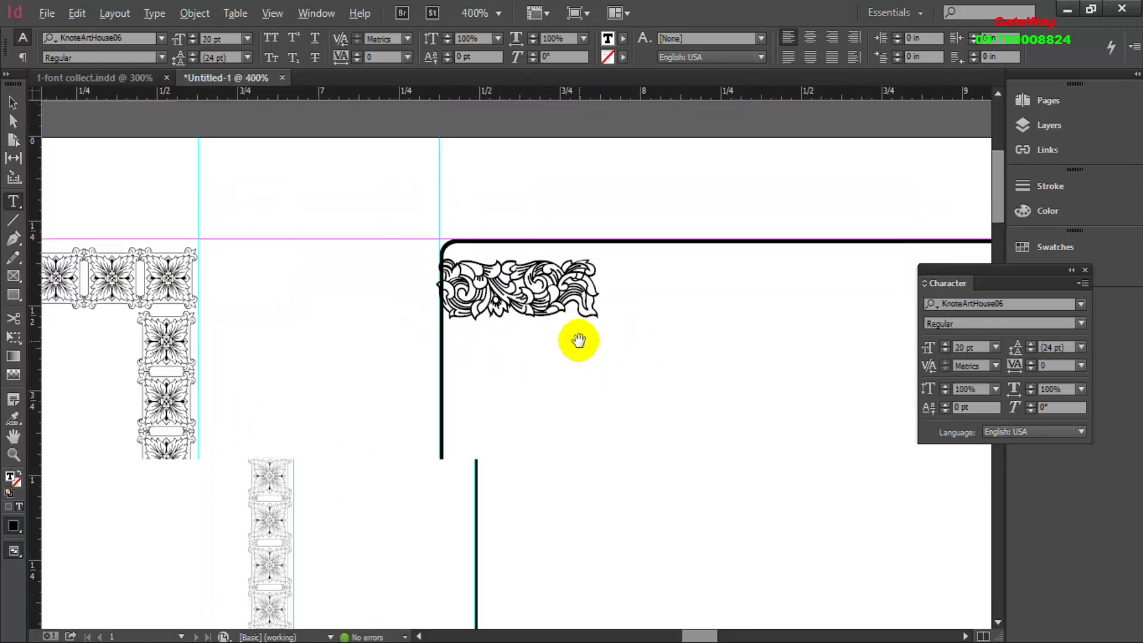
scroll(578, 340, up, 3)
triple_click(600, 229)
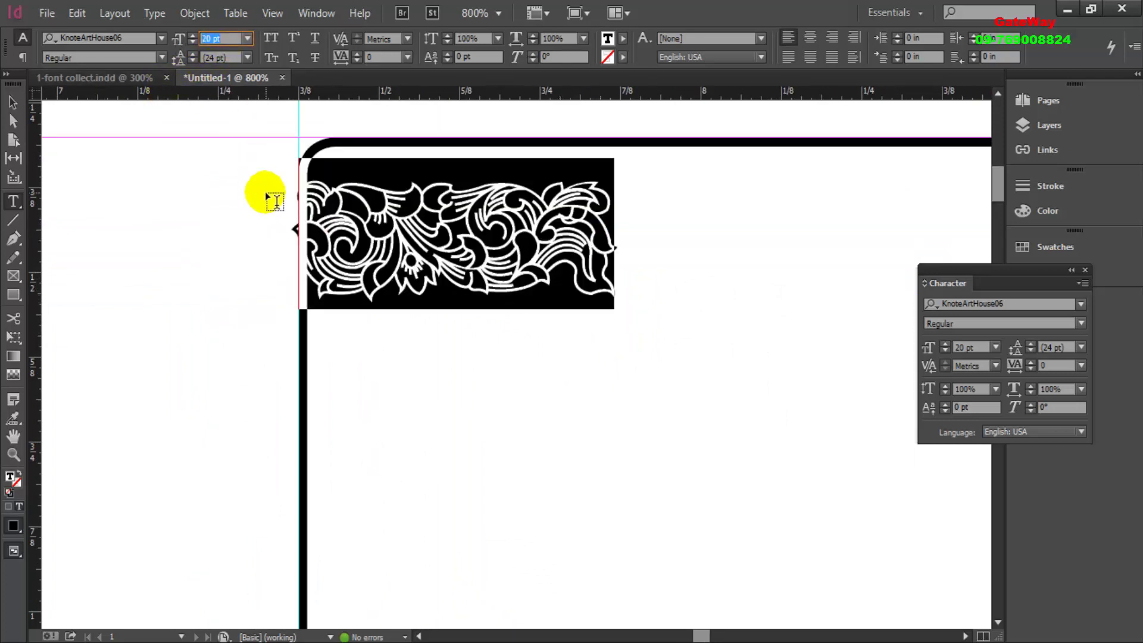
text(15)
key(Return)
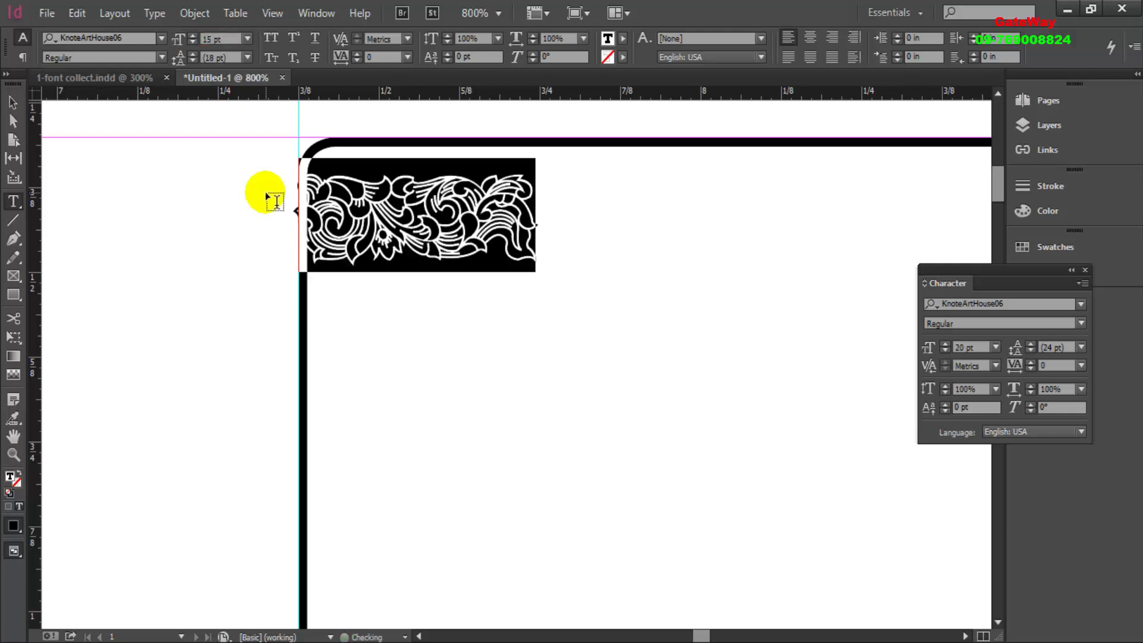
- Reduce the ornament to 10 pt and select its text frame as an object
scroll(535, 382, down, 4)
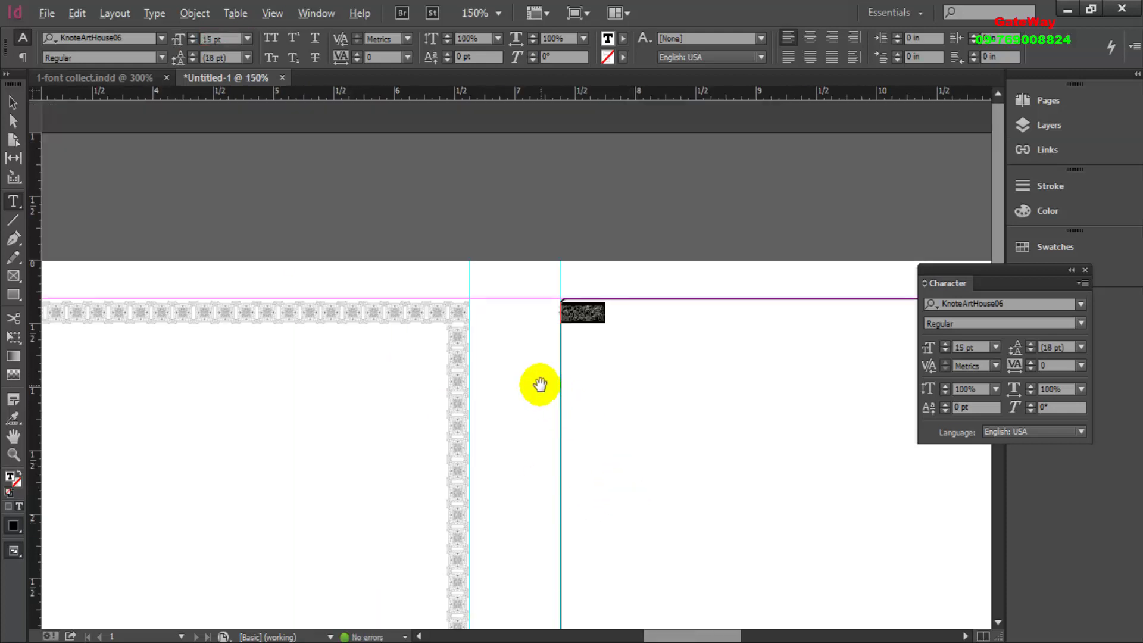
scroll(613, 367, down, 3)
drag(613, 367, 475, 347)
scroll(446, 222, up, 2)
scroll(344, 242, up, 2)
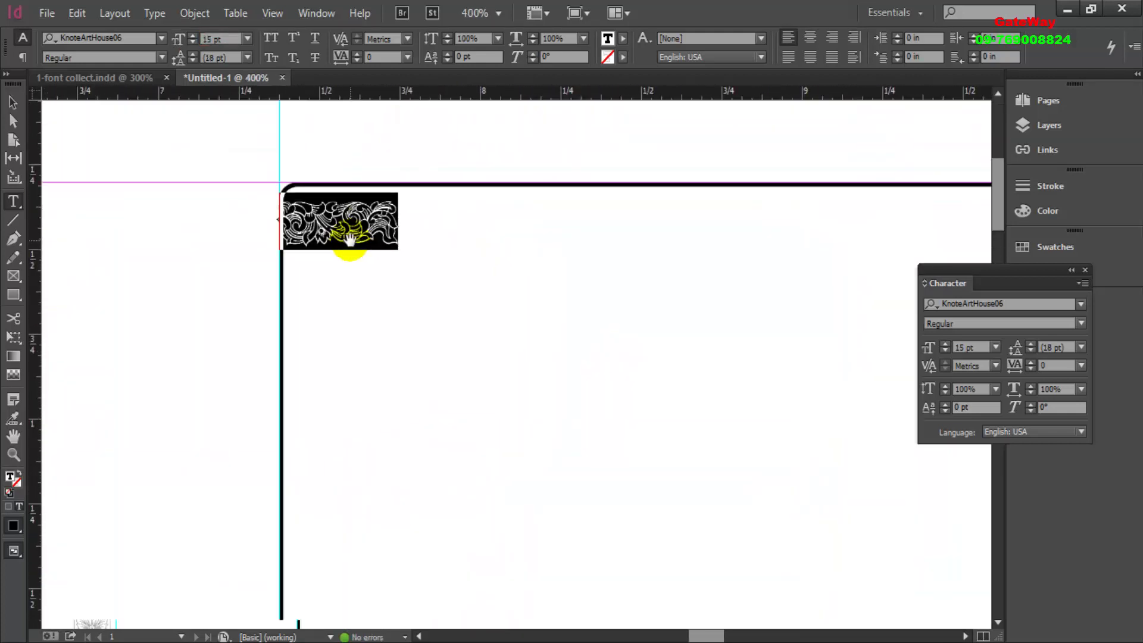
scroll(406, 317, up, 2)
scroll(407, 317, up, 1)
scroll(409, 293, up, 1)
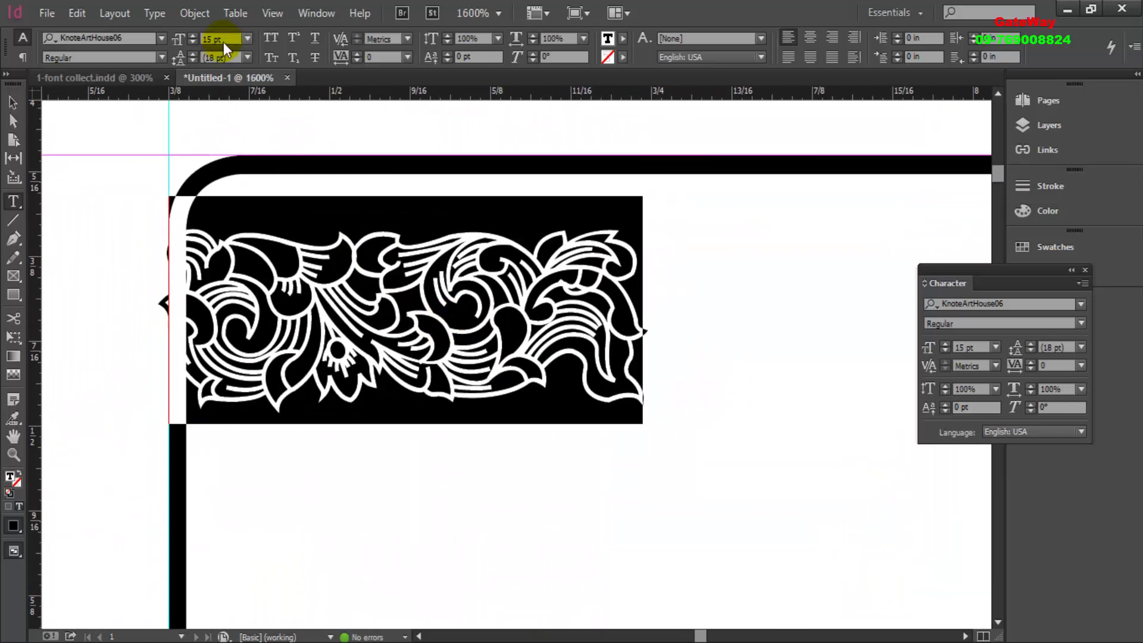
text(10)
key(Return)
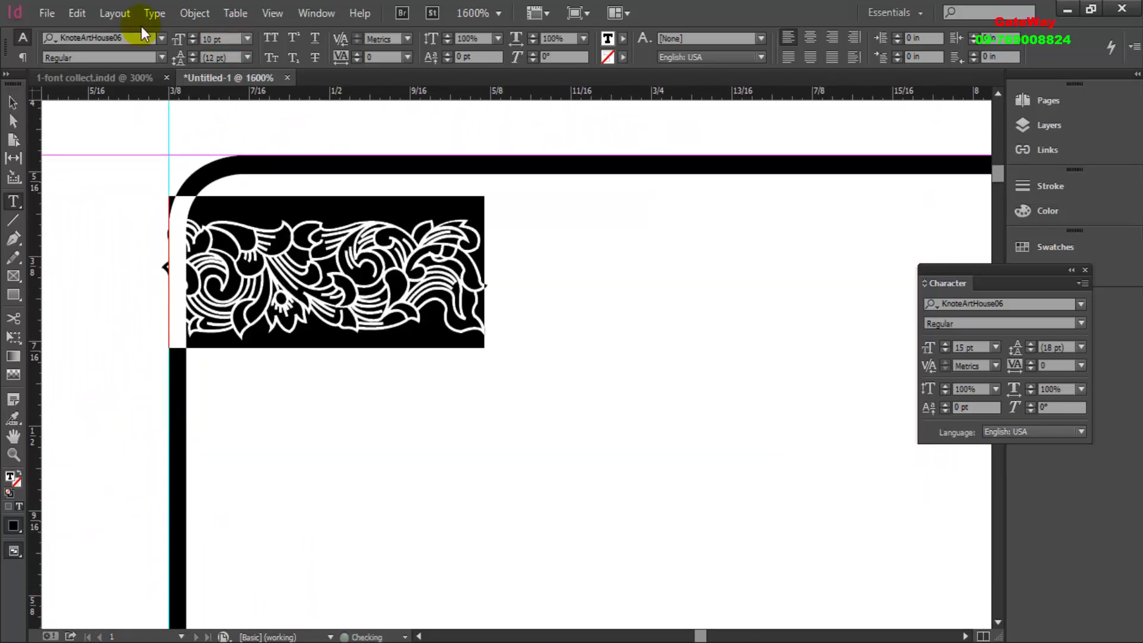
click(251, 268)
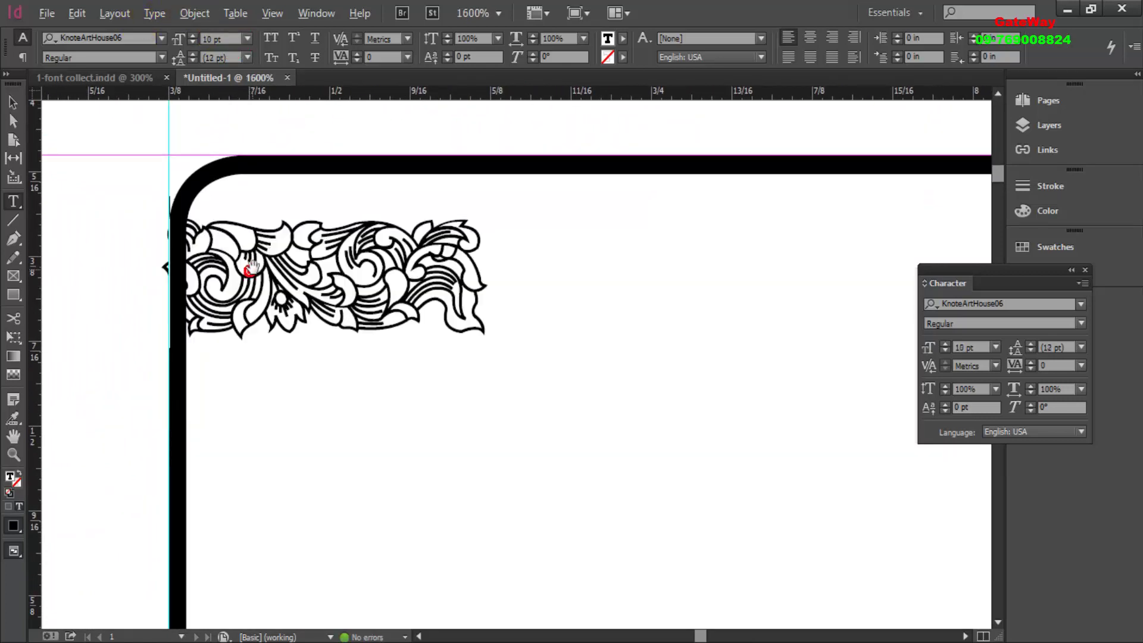
click(12, 105)
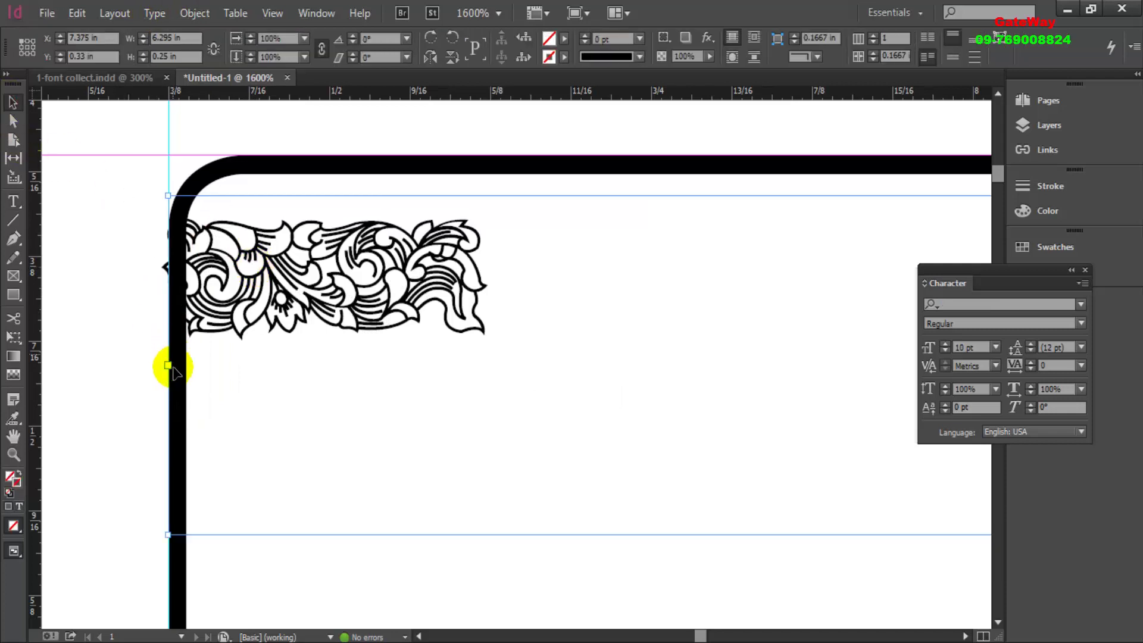
- Tuck the ornament text frame into the rounded frame's top-left corner at X 7.391 in, Y 0.3 in
mouse_move(168, 365)
mouse_down()
mouse_move(386, 249)
mouse_move(386, 237)
mouse_move(487, 253)
mouse_up()
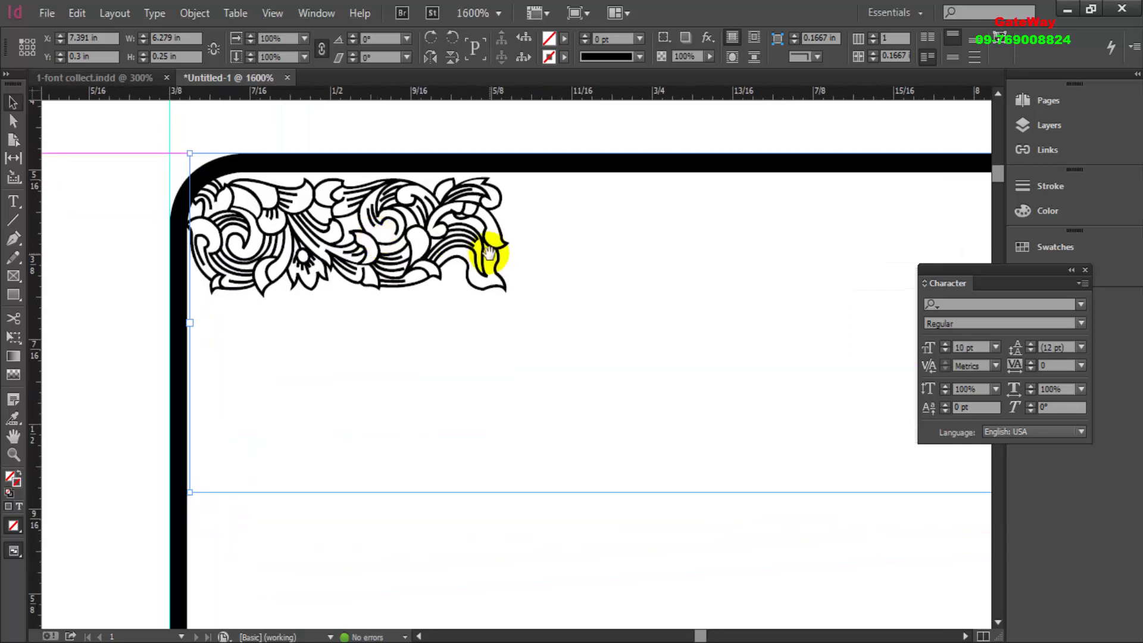
ctrl+alt+click(487, 253)
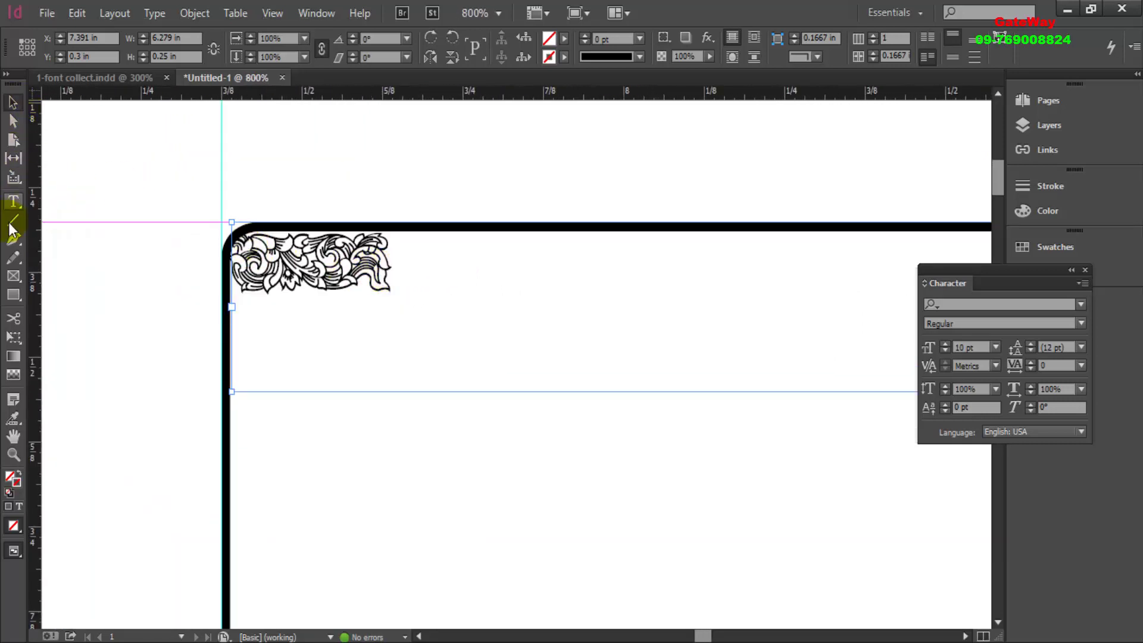
- Copy the ornament glyph and paste two copies right after it
click(13, 204)
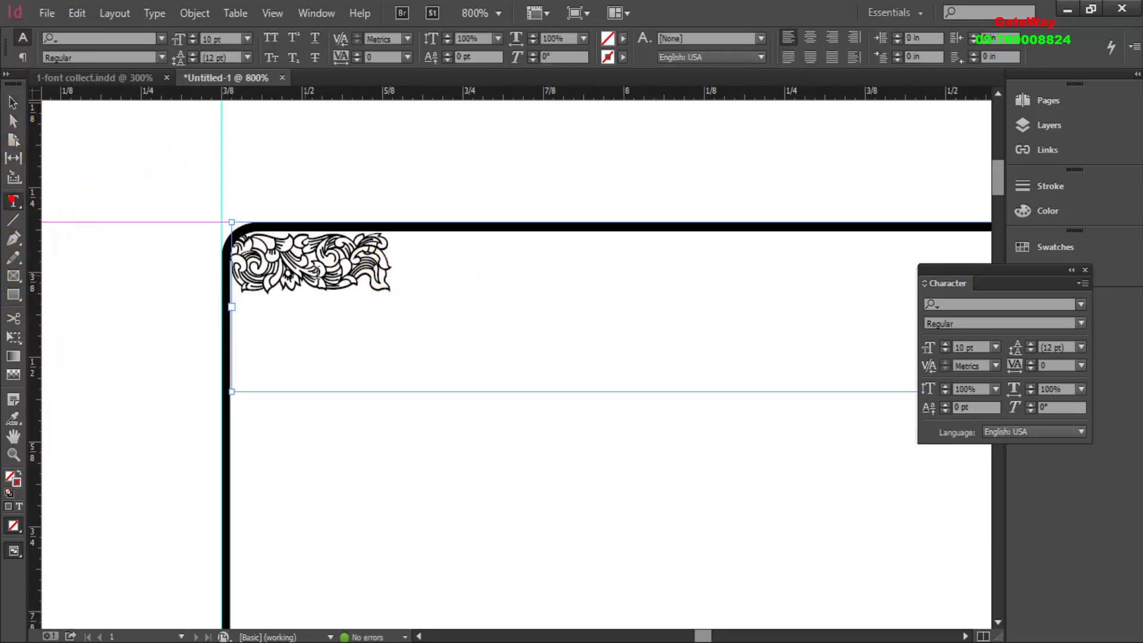
double_click(387, 260)
right_click(388, 259)
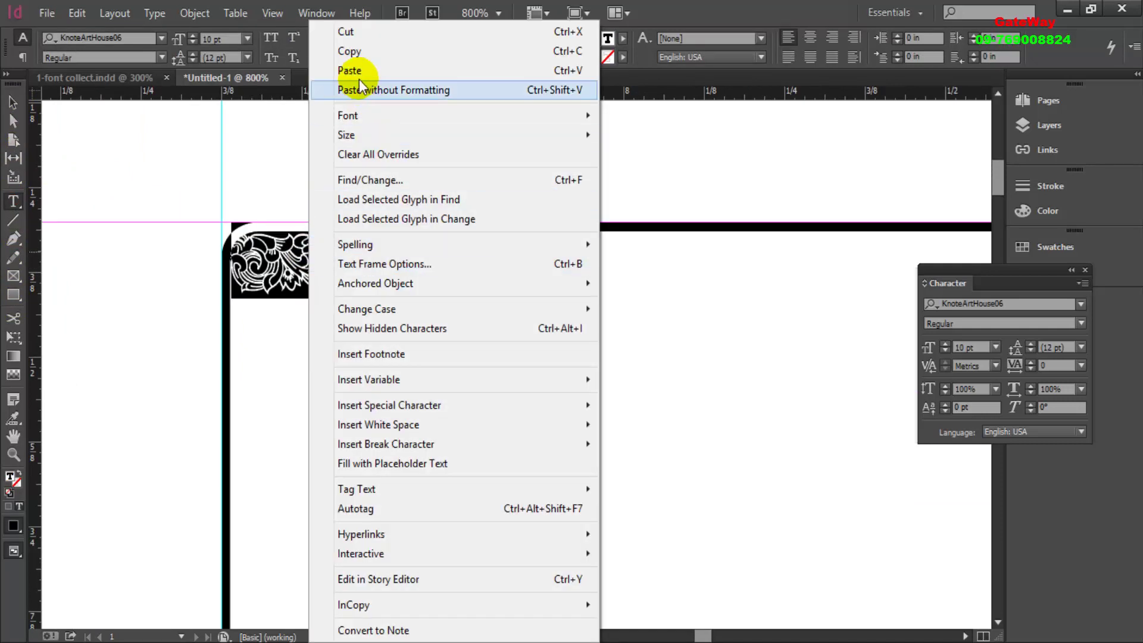
click(362, 52)
click(390, 279)
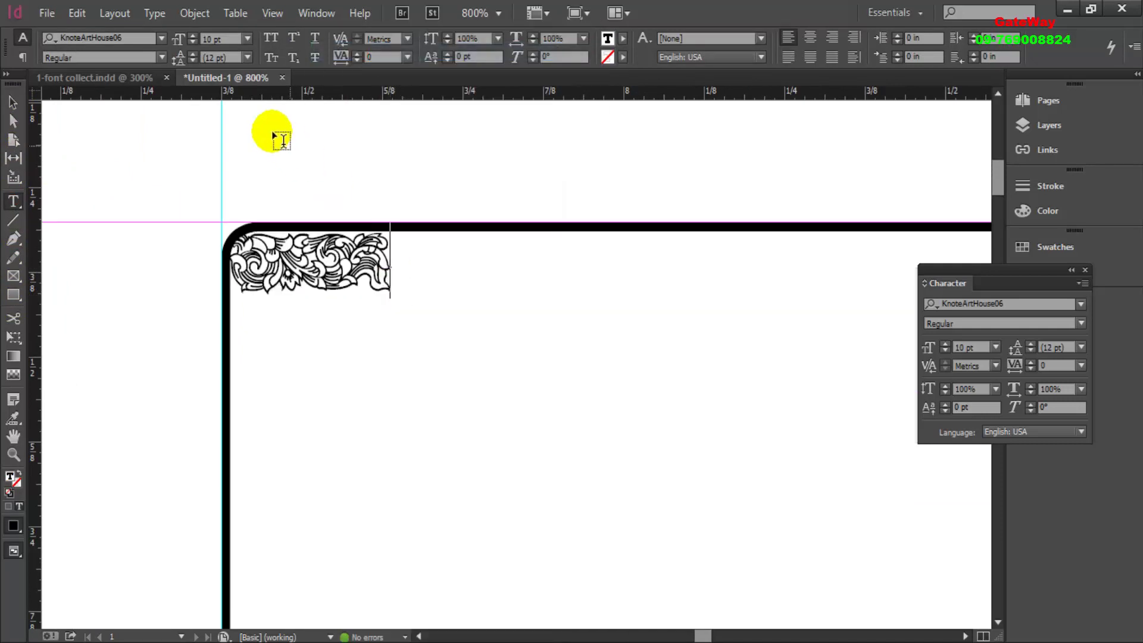
key(ctrl+v)
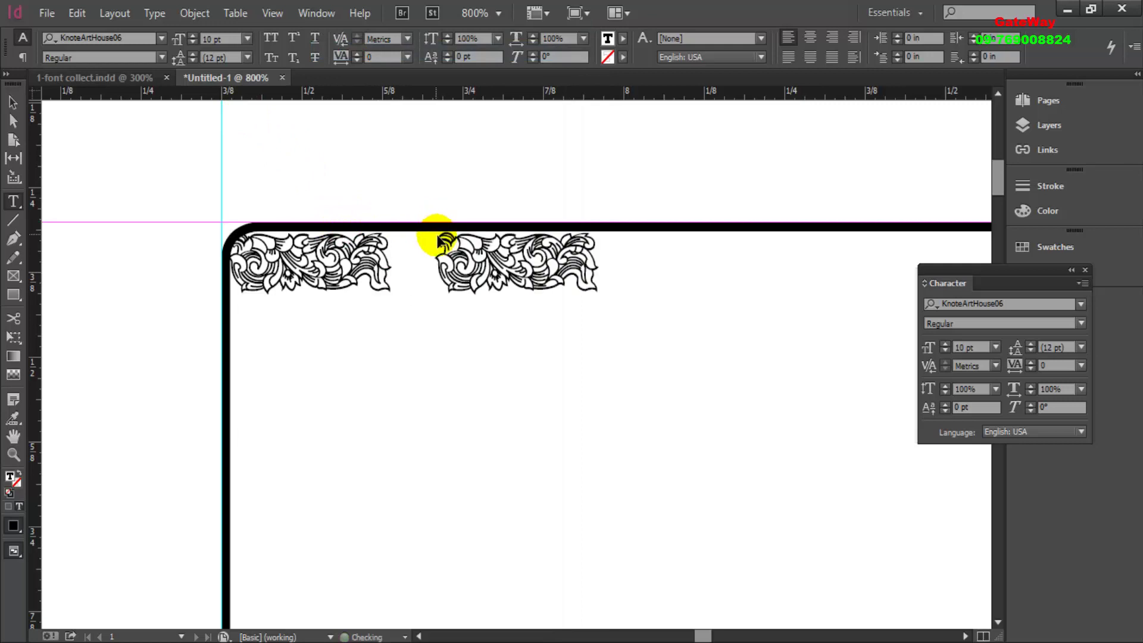
key(ctrl+v)
key(ctrl+v)
key(ctrl+v)
- Paste more ornament copies to extend the row nearly across the top, then select the whole row
key(ctrl+minus)
key(ctrl+minus)
key(ctrl+minus)
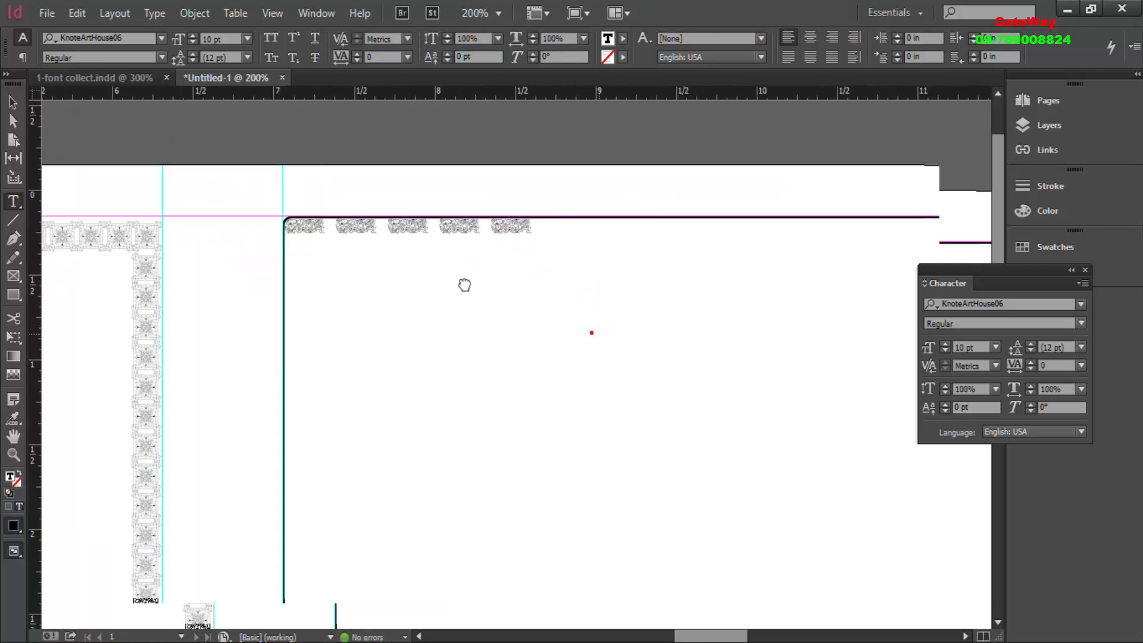
key(ctrl+minus)
key(ctrl+minus)
drag(478, 284, 479, 288)
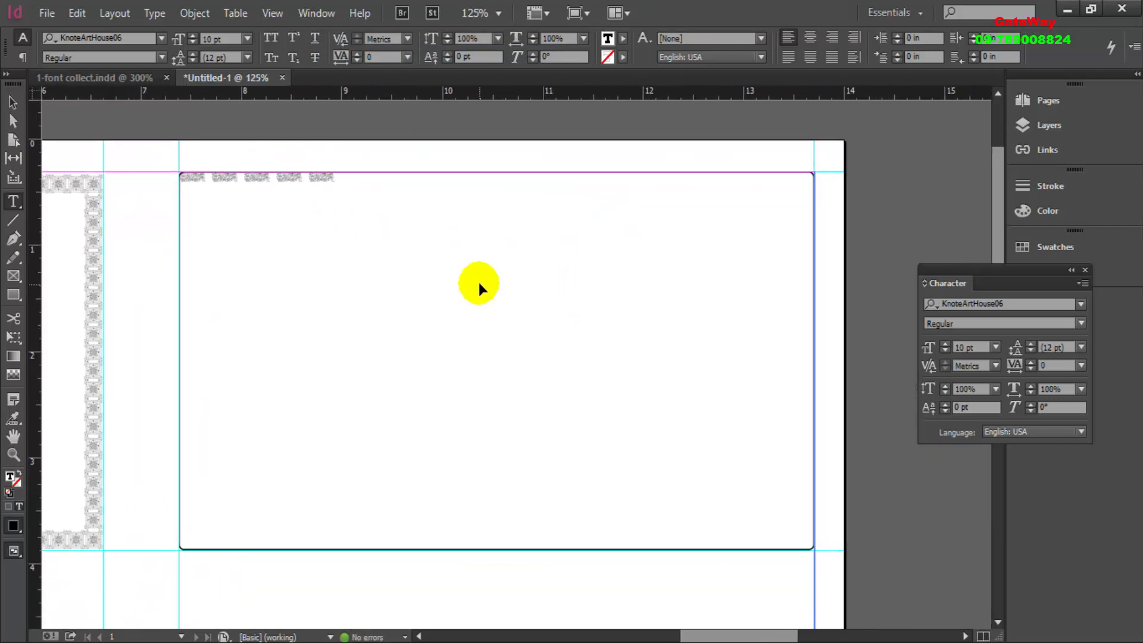
key(ctrl+v)
key(ctrl+v)
key(ctrl+v)
key(ctrl+v)
key(ctrl+v)
key(ctrl+v)
key(ctrl+v)
key(ctrl+v)
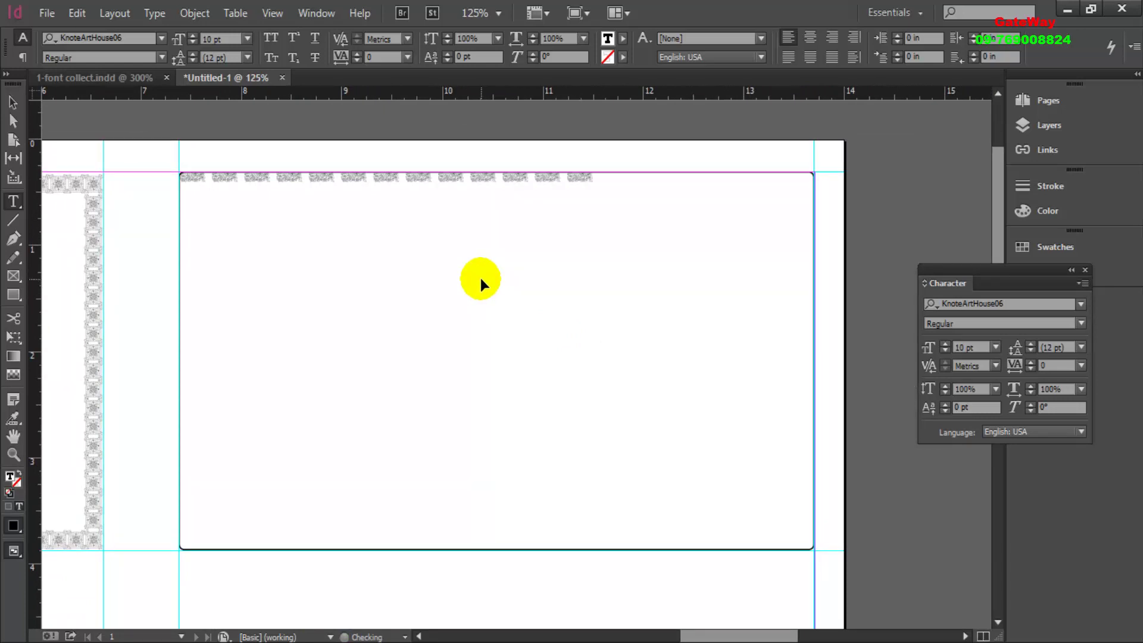
key(ctrl+v)
key(ctrl+v)
key(ctrl+v)
key(ctrl+v)
key(ctrl+v)
key(ctrl+v)
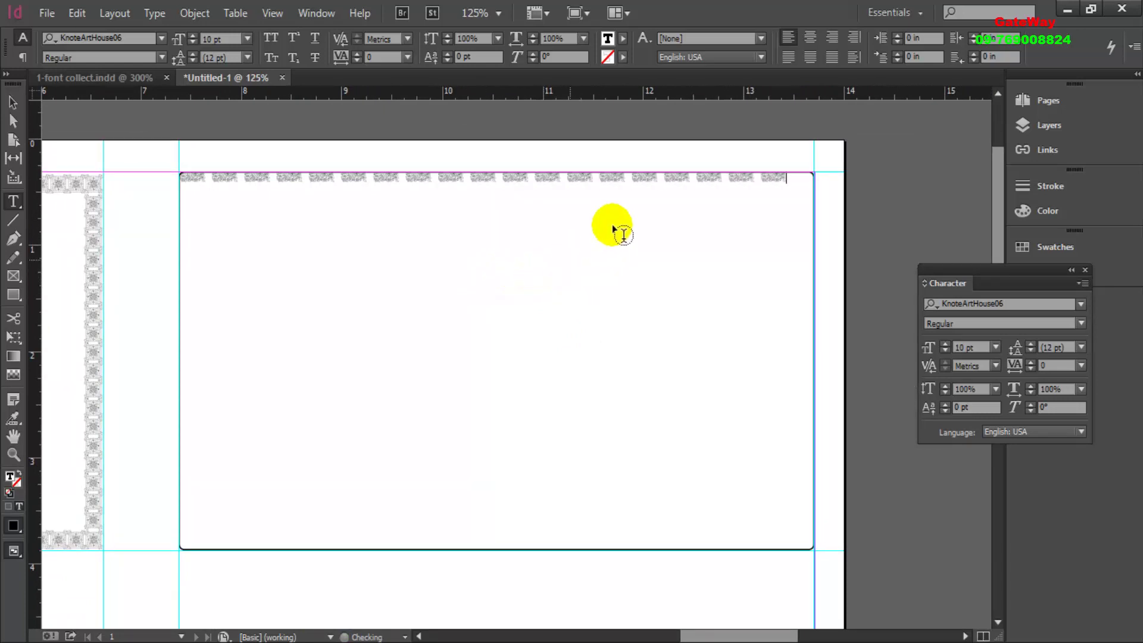
scroll(607, 197, up, 2)
scroll(512, 209, up, 2)
scroll(535, 220, down, 4)
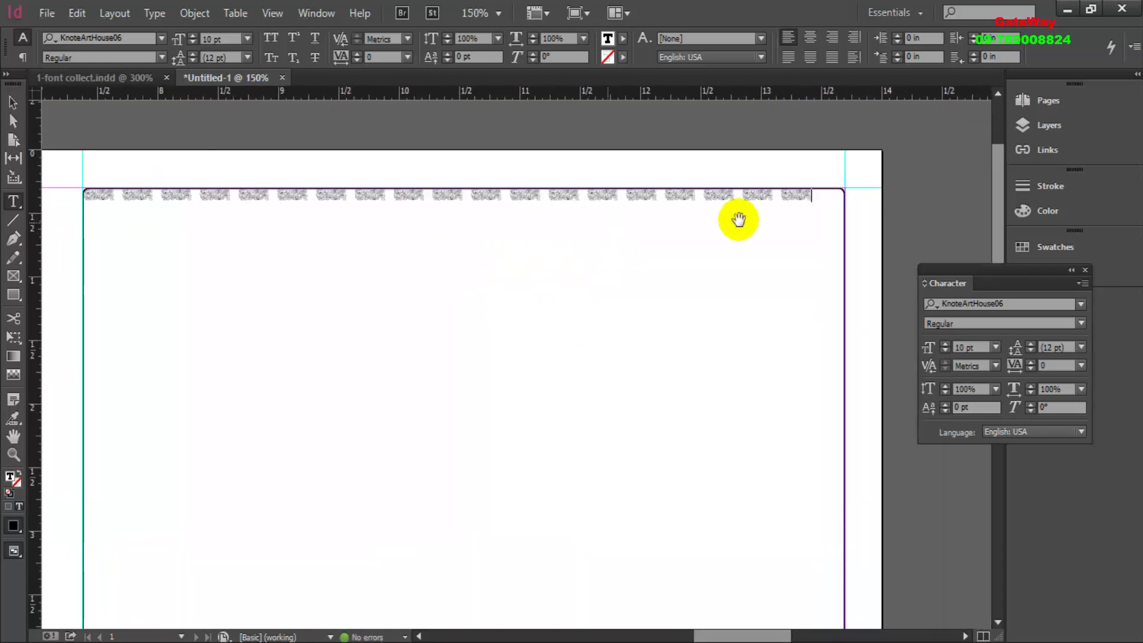
drag(810, 195, 84, 190)
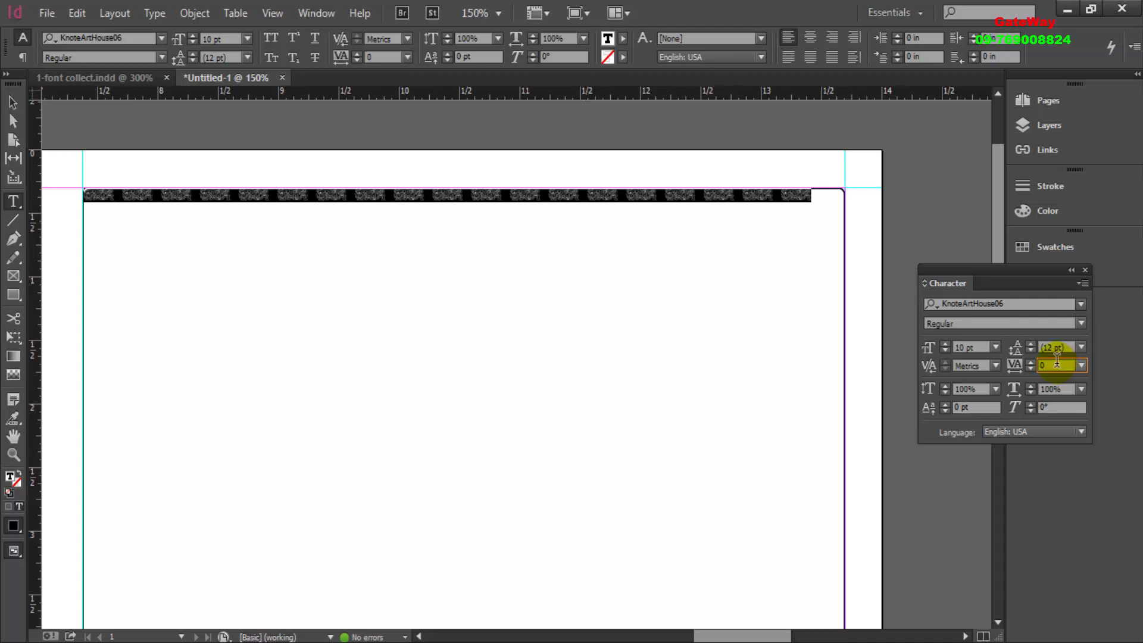
- Lower the ornament row's tracking to -270 so the glyphs interlock into a continuous band
key(Down)
key(Down)
key(Down)
key(Down)
key(Down)
key(Down)
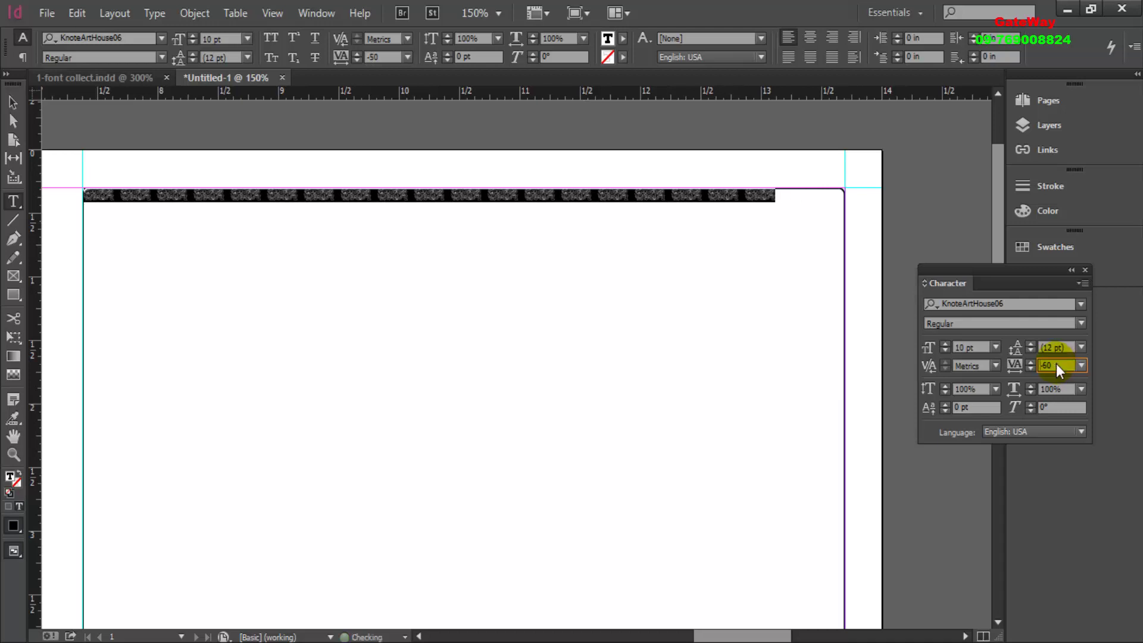
key(Down)
key(Down)
key(Down)
key(Down)
key(Down)
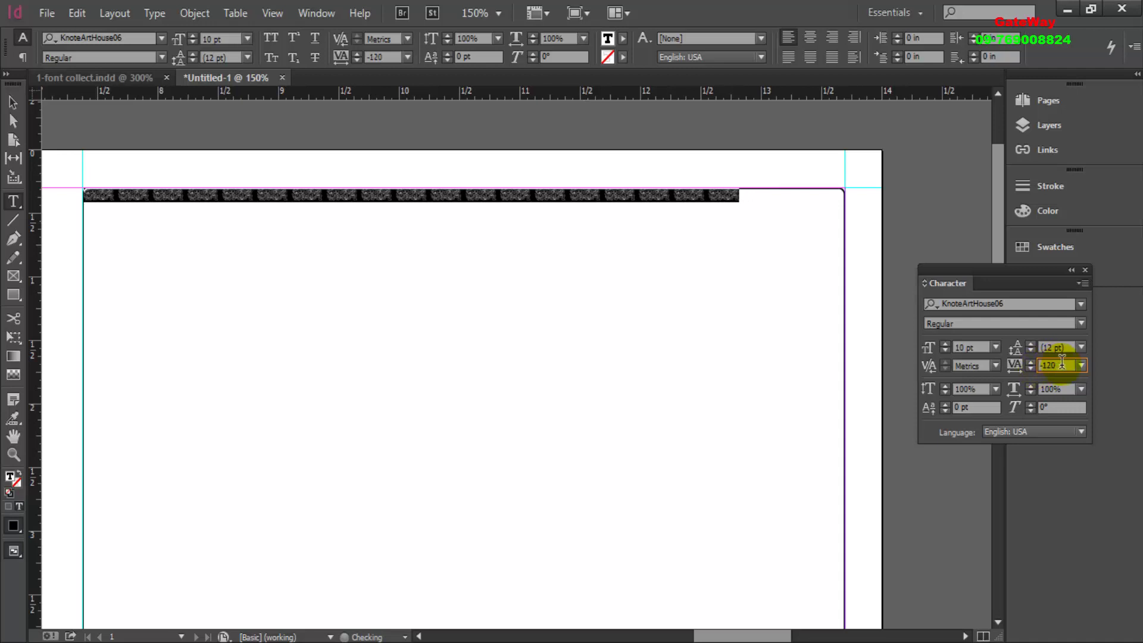
key(Down)
key(Down)
key(Down)
key(Down)
key(Down)
key(Down)
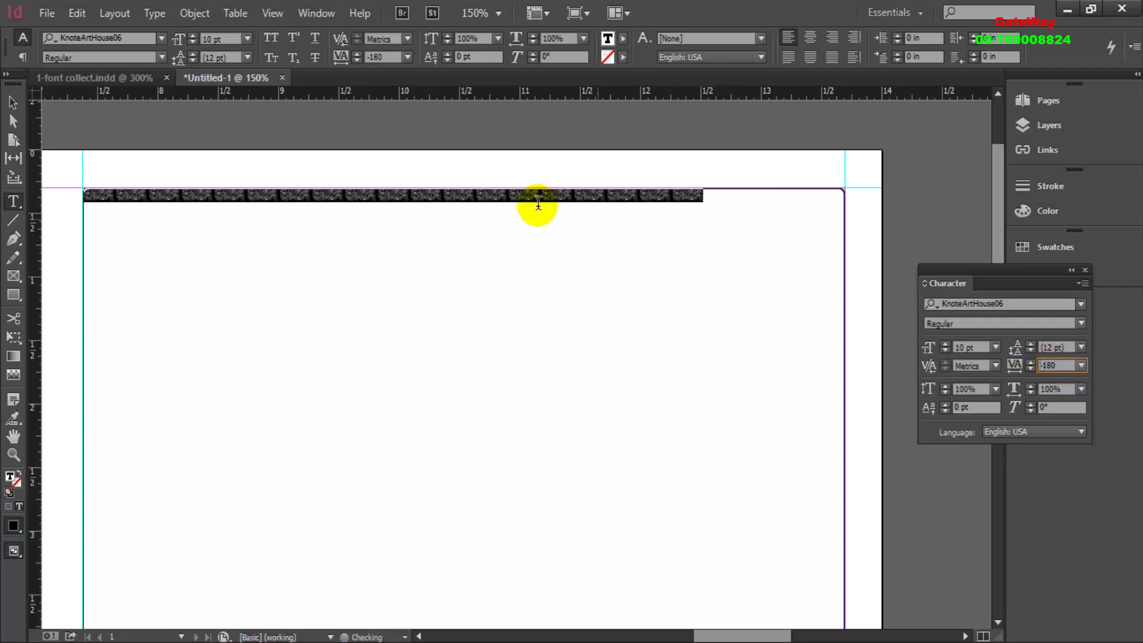
key(Down)
key(Down)
key(Down)
key(Down)
key(Down)
key(Down)
key(Down)
key(Down)
key(Down)
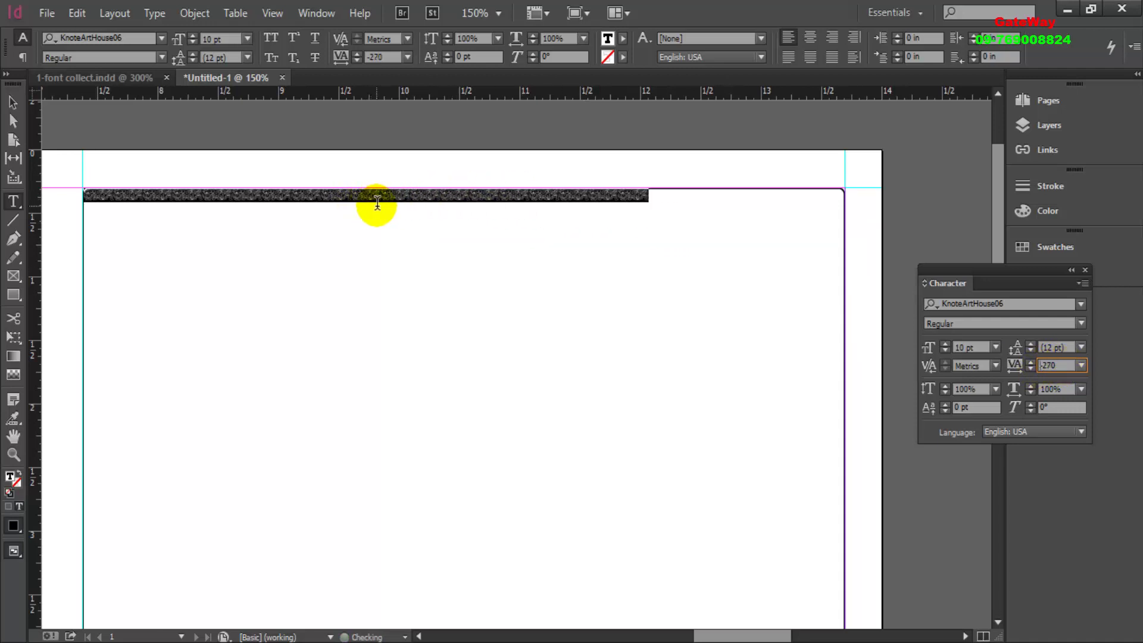
- Zoom in to check the glyph joins and select the last few ornament glyphs
click(439, 196)
key(ctrl+equal)
key(ctrl+equal)
key(ctrl+equal)
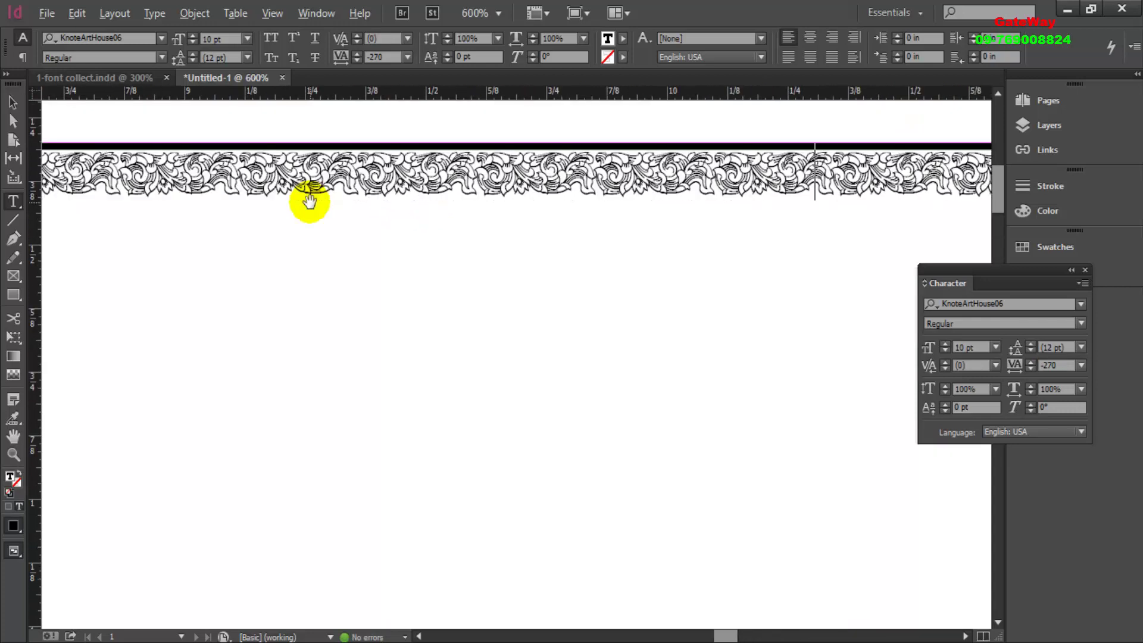
drag(320, 202, 236, 250)
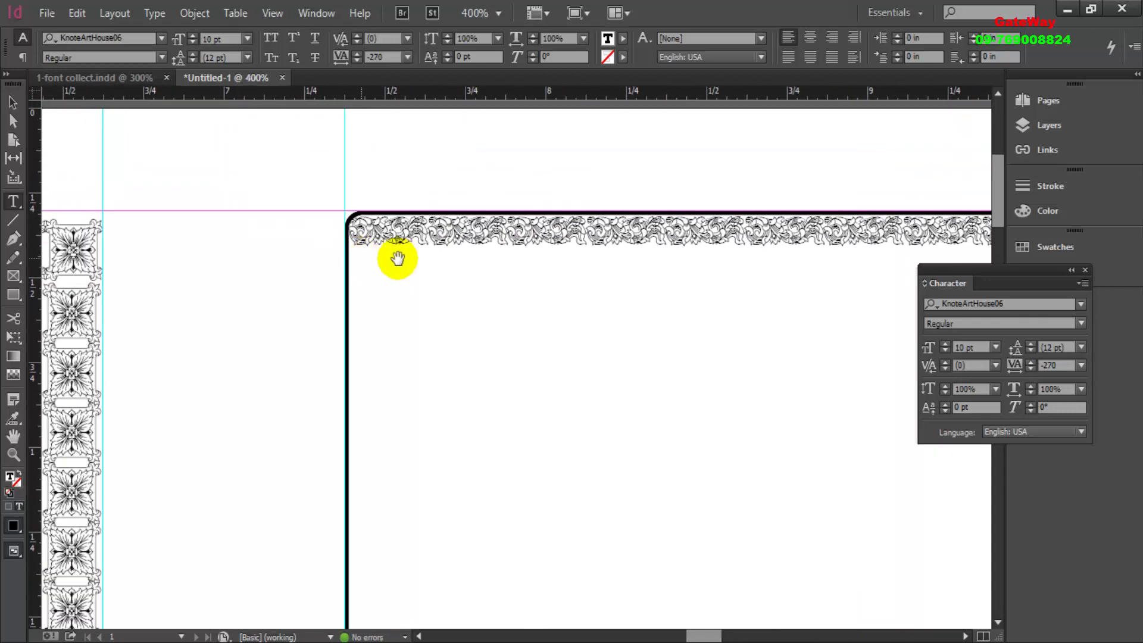
key(ctrl+equal)
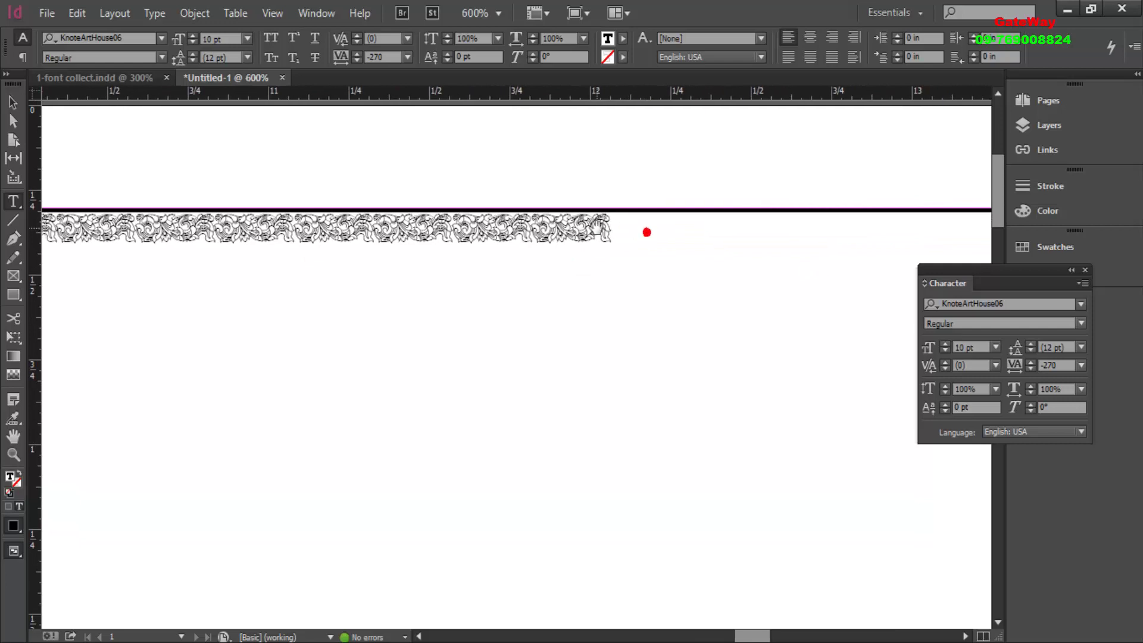
key(ctrl+equal)
drag(611, 231, 502, 244)
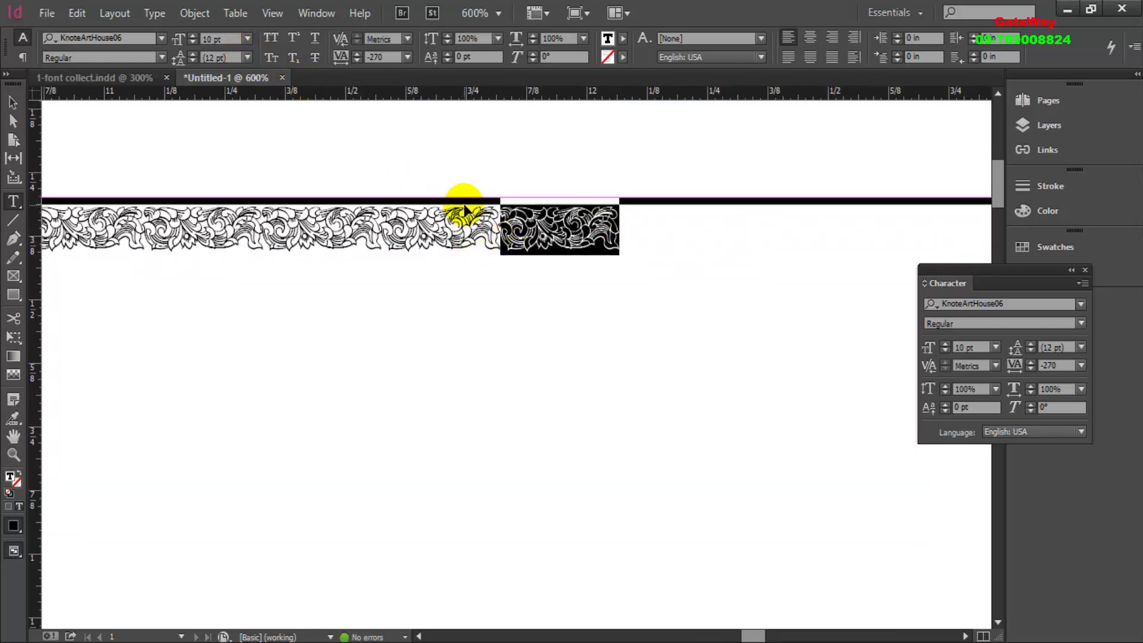
- Copy the row's last KnoteArtHouse06 glyphs and paste them at its end, extending it toward the top-right corner
right_click(562, 209)
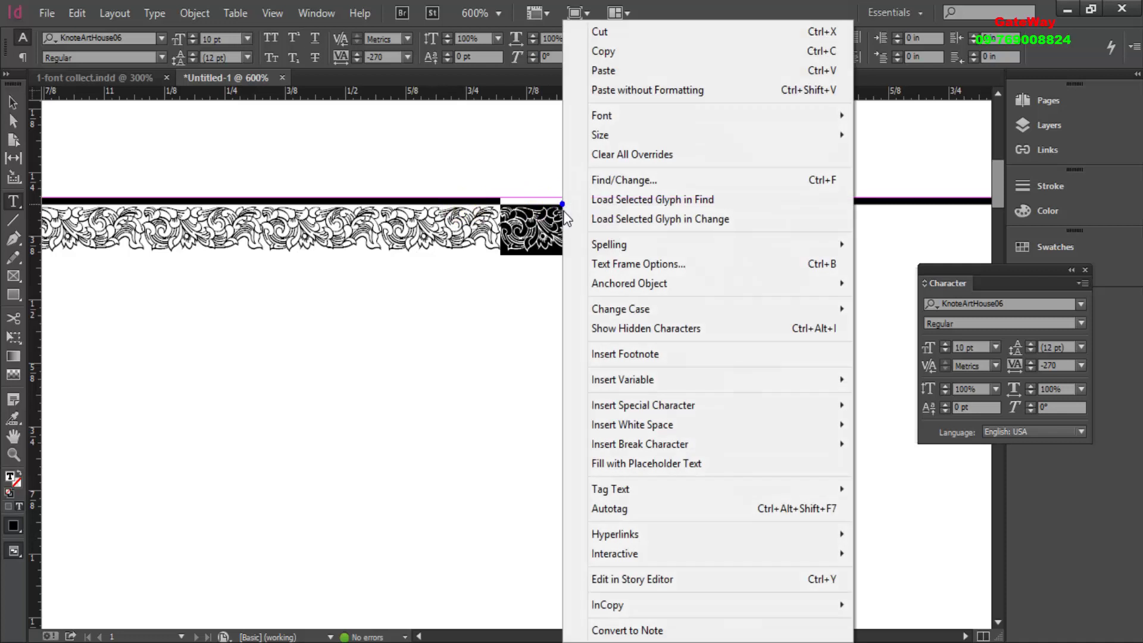
click(617, 51)
click(620, 235)
key(ctrl+v)
key(ctrl+v)
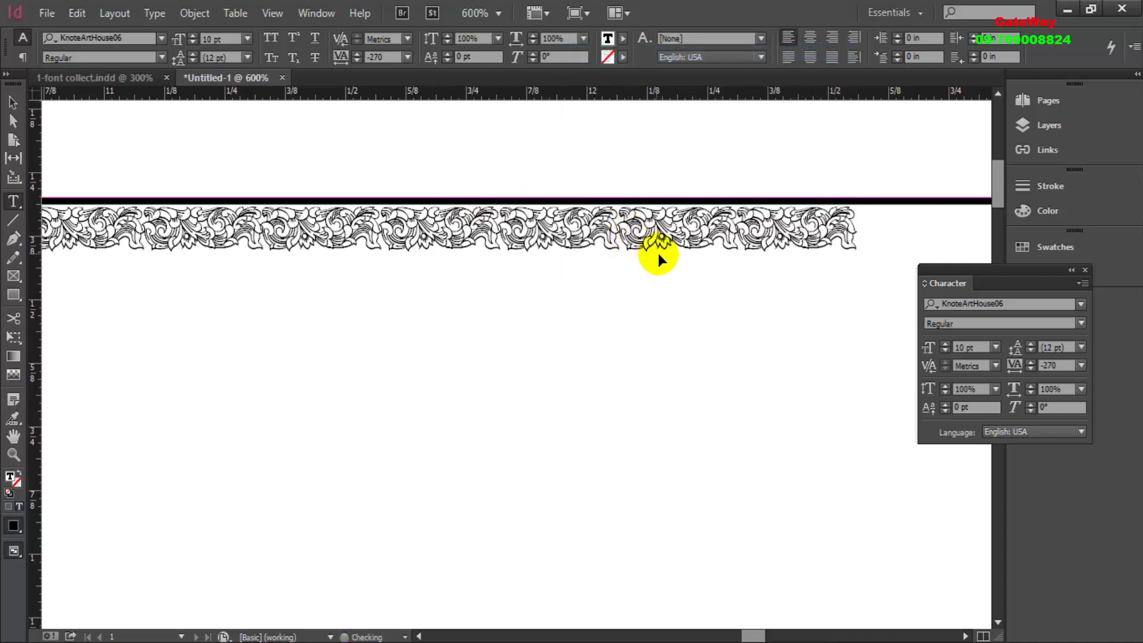
scroll(676, 268, down, 3)
scroll(709, 302, down, 1)
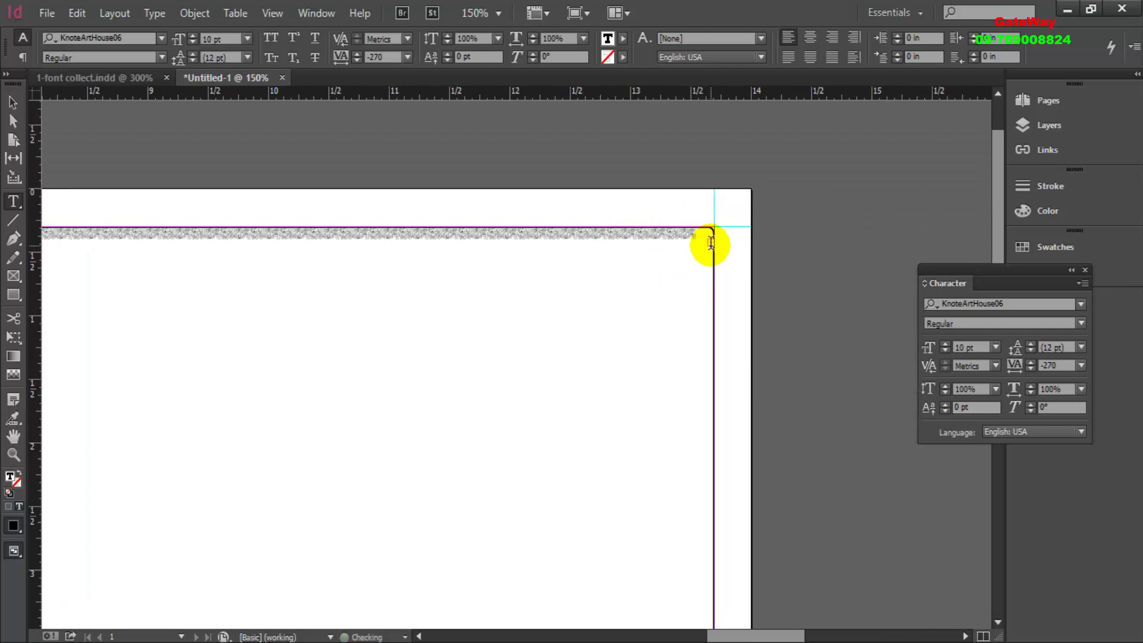
scroll(671, 246, up, 2)
scroll(671, 247, up, 4)
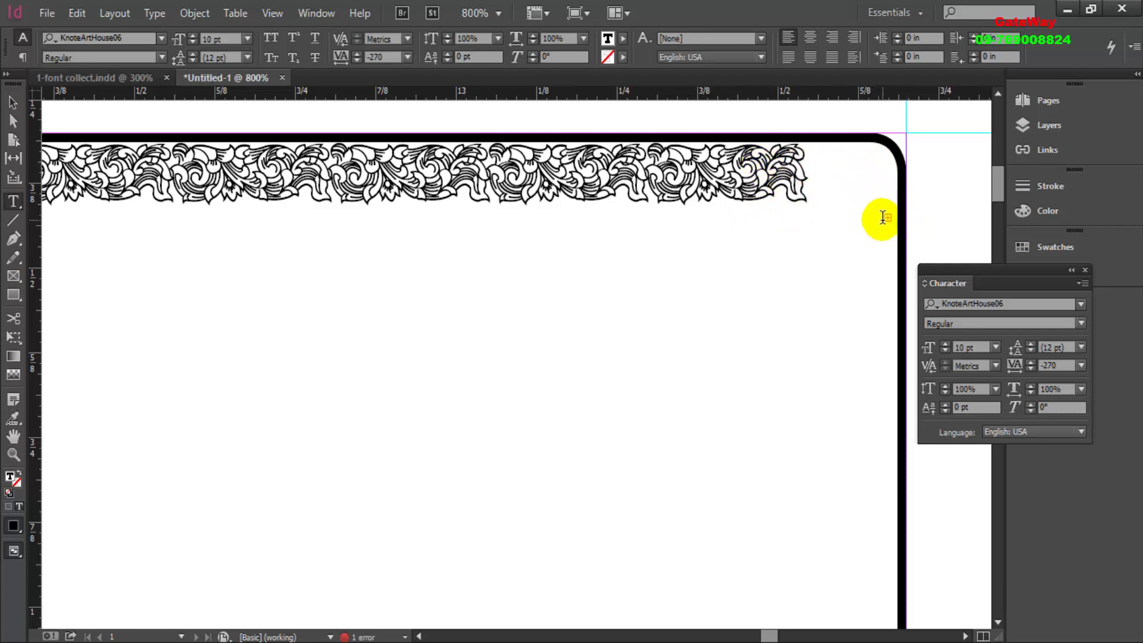
- Select the whole ornament row and tighten its tracking to -290
click(490, 164)
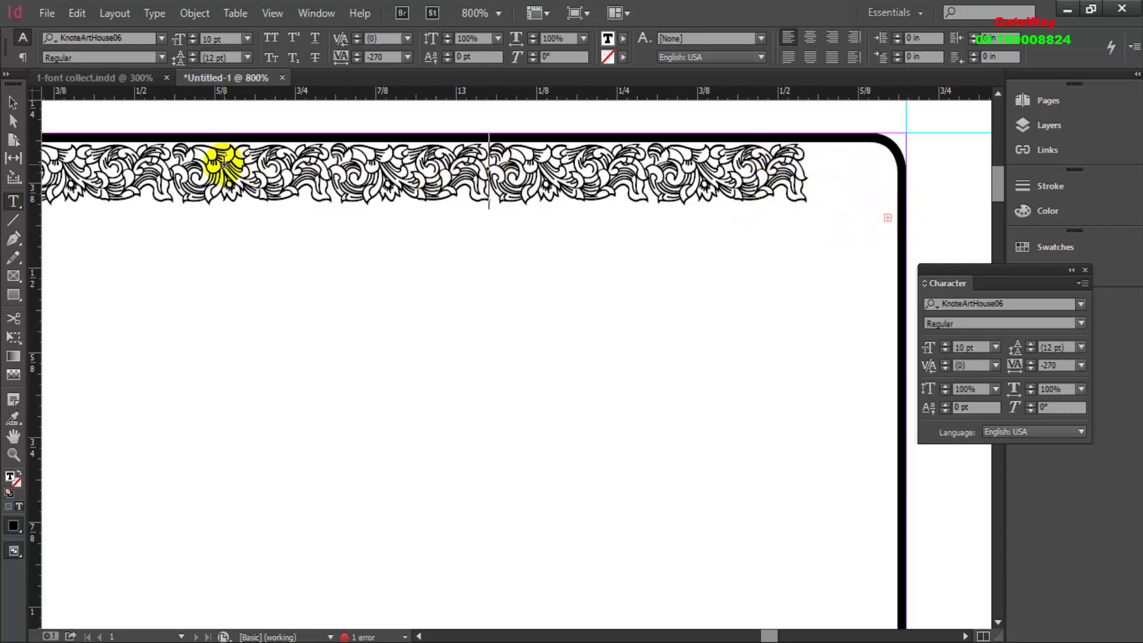
double_click(518, 169)
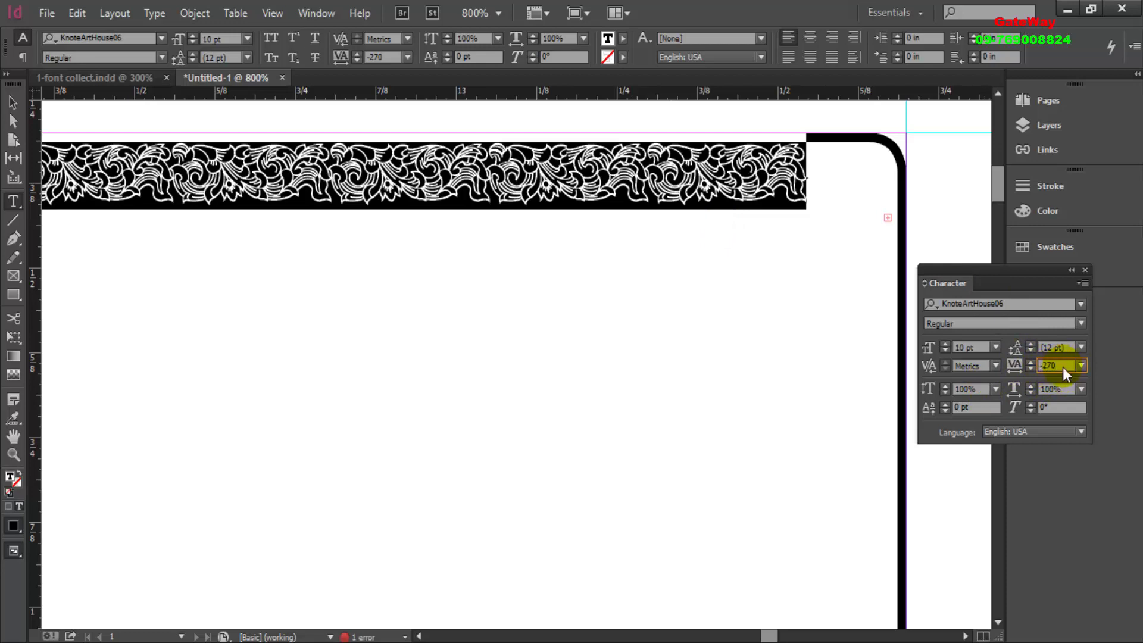
key(Down)
key(Down)
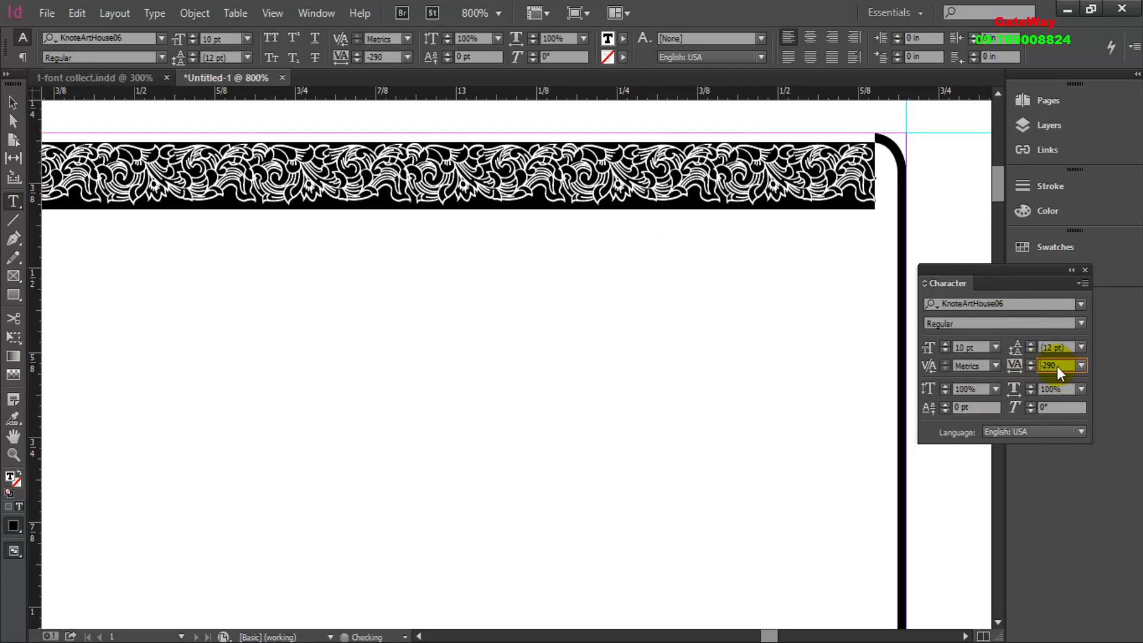
click(867, 178)
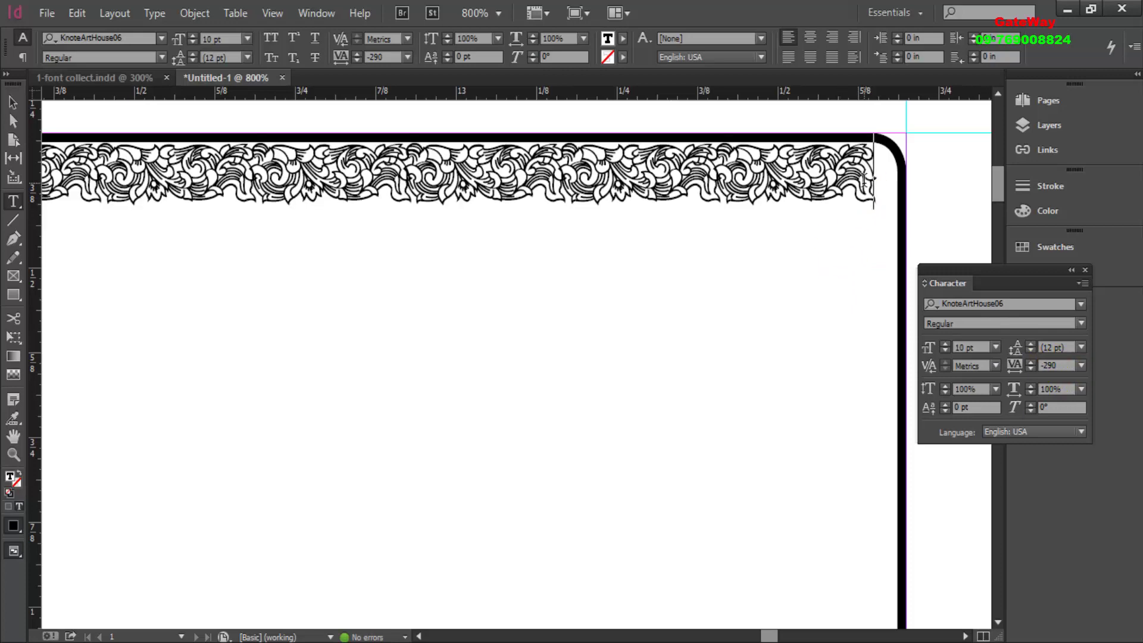
- Zoom in on the frame's top corners to check the tightened row's fit
key(ctrl+minus)
key(ctrl+minus)
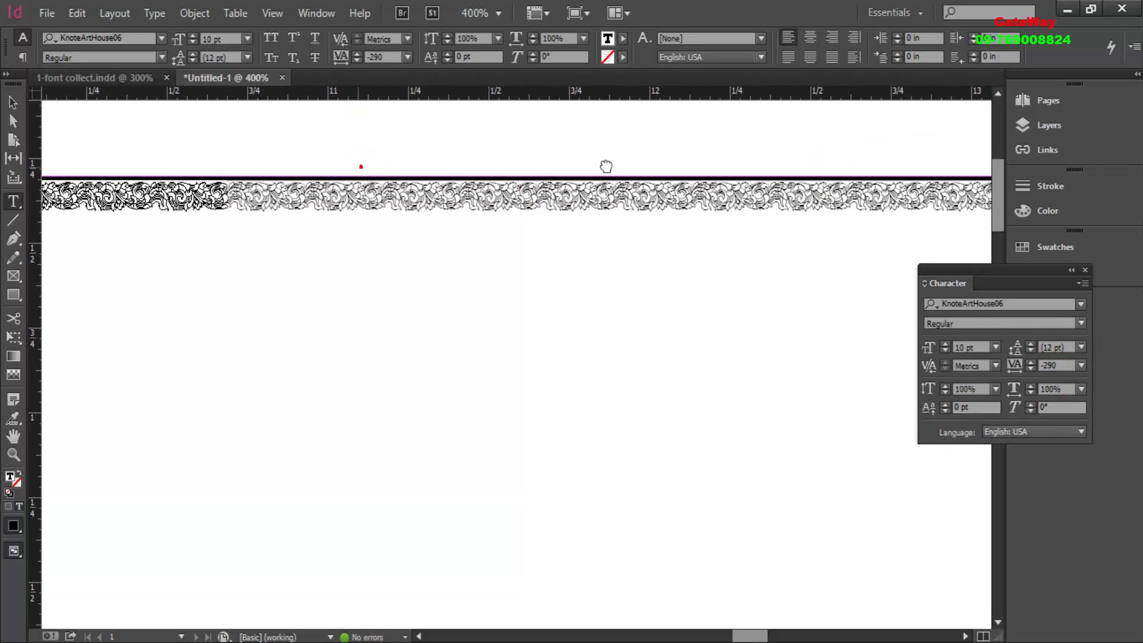
ctrl+click(367, 182)
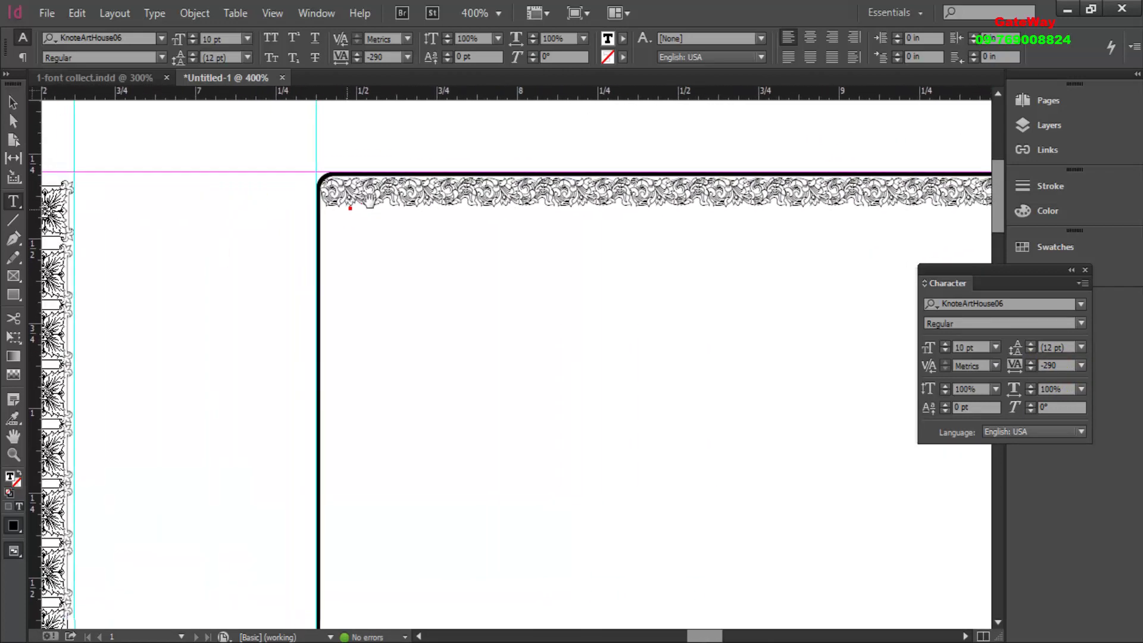
ctrl+click(367, 182)
ctrl+alt+click(581, 204)
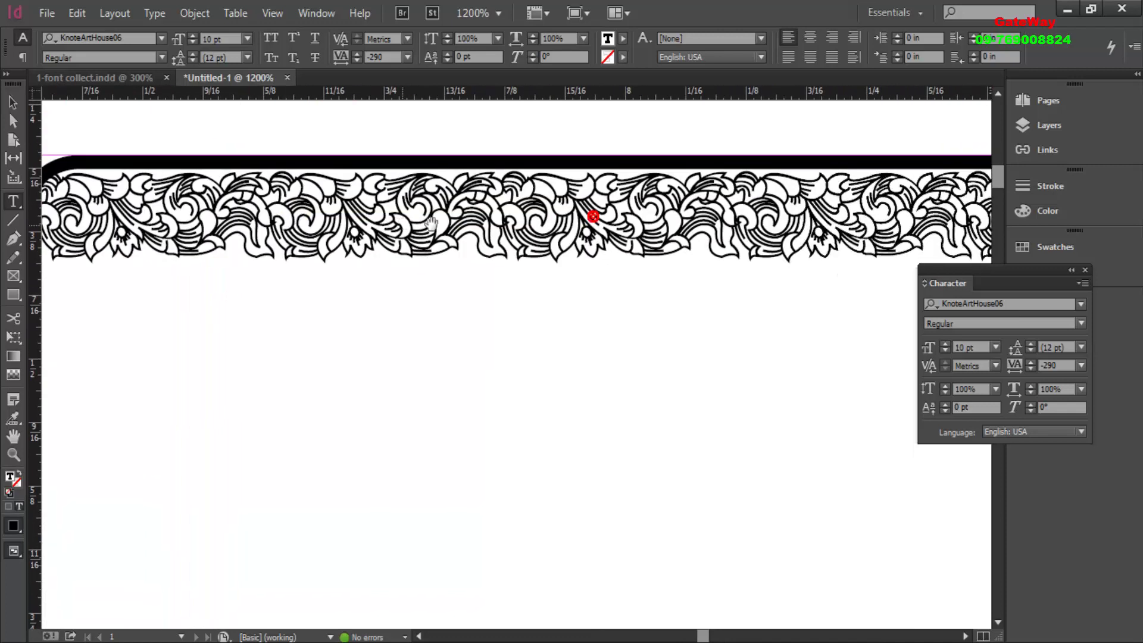
ctrl+alt+click(503, 224)
click(39, 65)
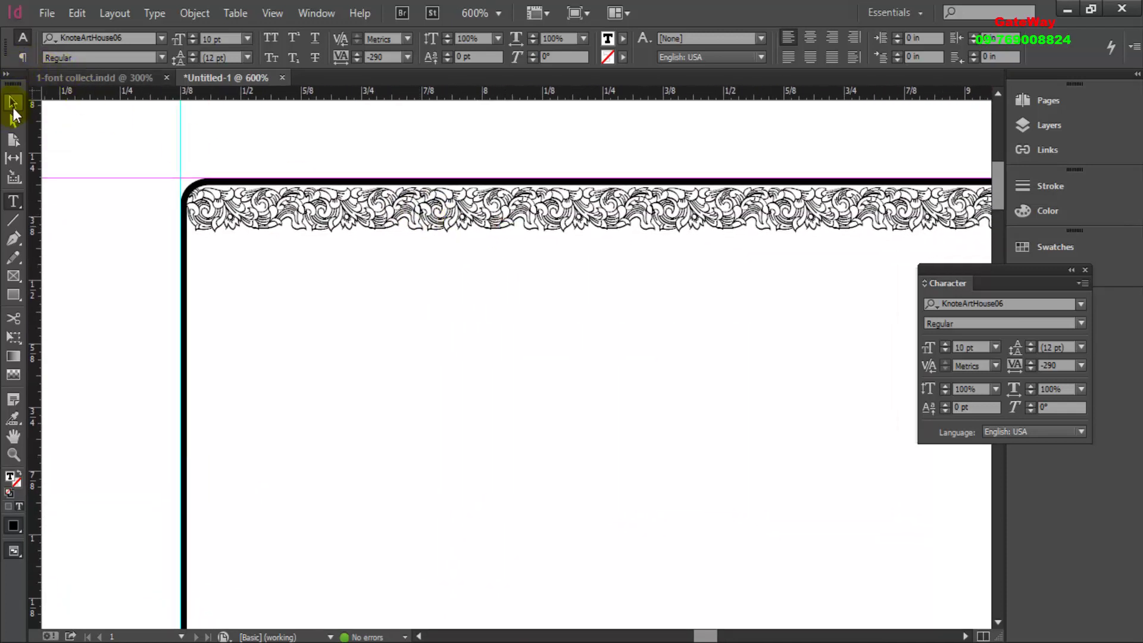
- Shrink the ornament strip's height to 0.12 in
click(559, 241)
scroll(641, 275, right, 3)
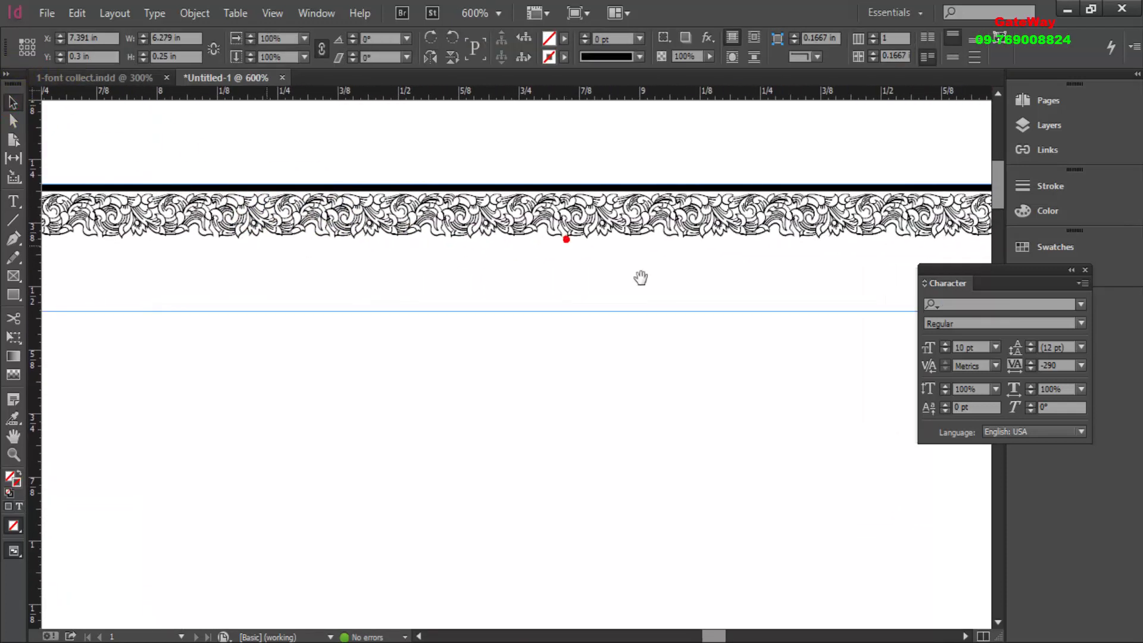
ctrl+alt+click(522, 277)
ctrl+alt+click(754, 268)
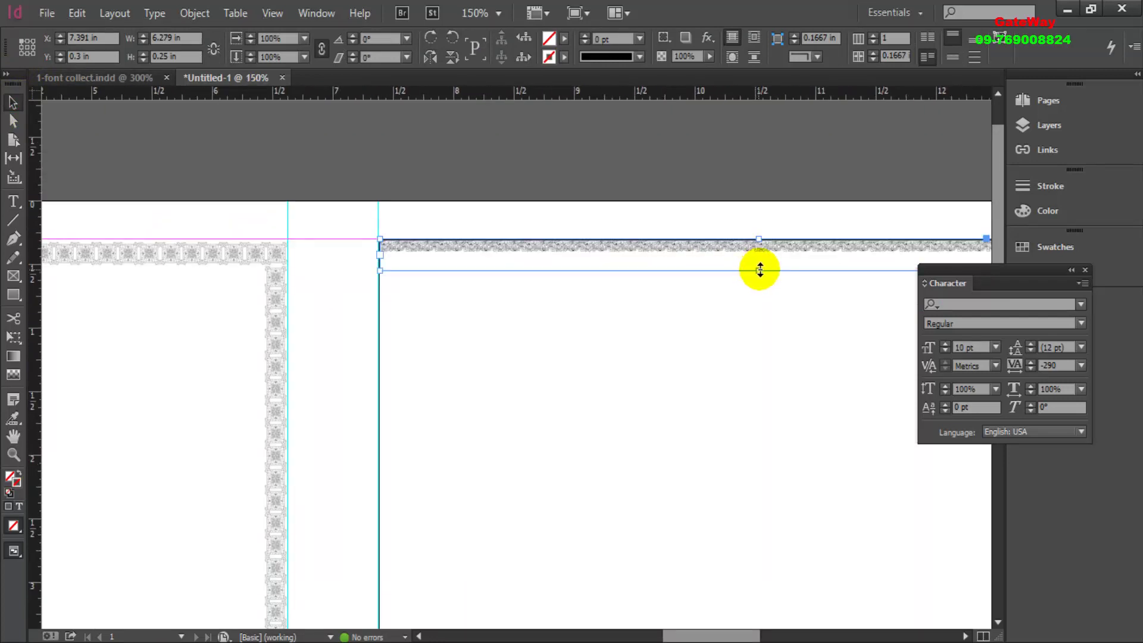
mouse_move(759, 269)
mouse_down()
mouse_move(760, 254)
mouse_move(561, 321)
mouse_up()
key(ctrl+equal)
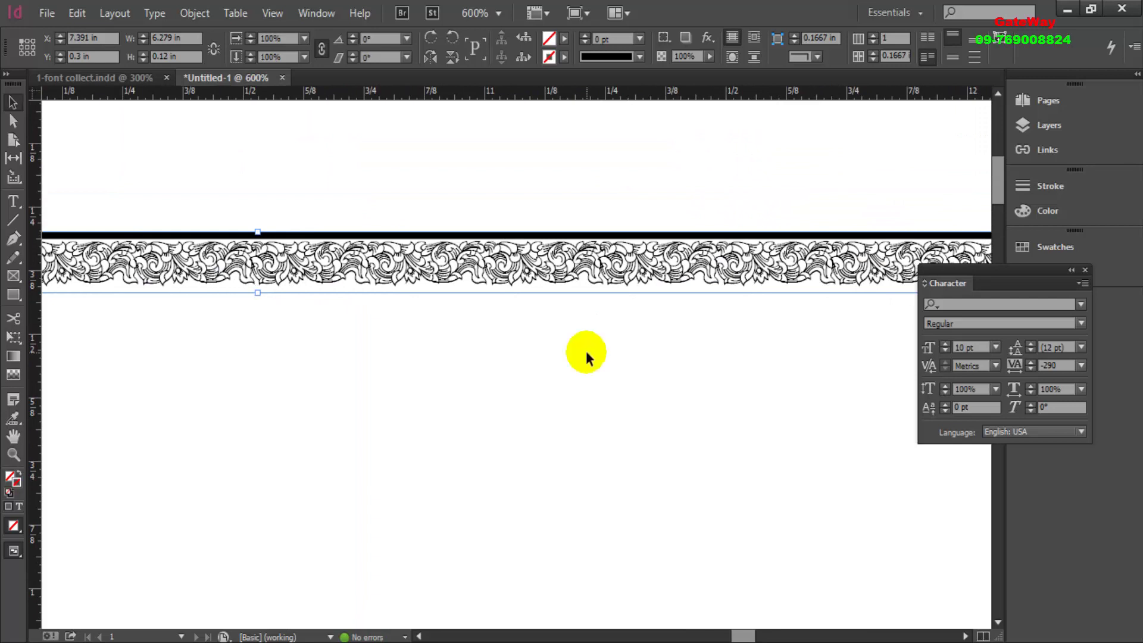
- Place a copy of the strip on the frame's bottom black edge at Y 3.76 in
scroll(586, 351, down, 3)
scroll(585, 351, down, 2)
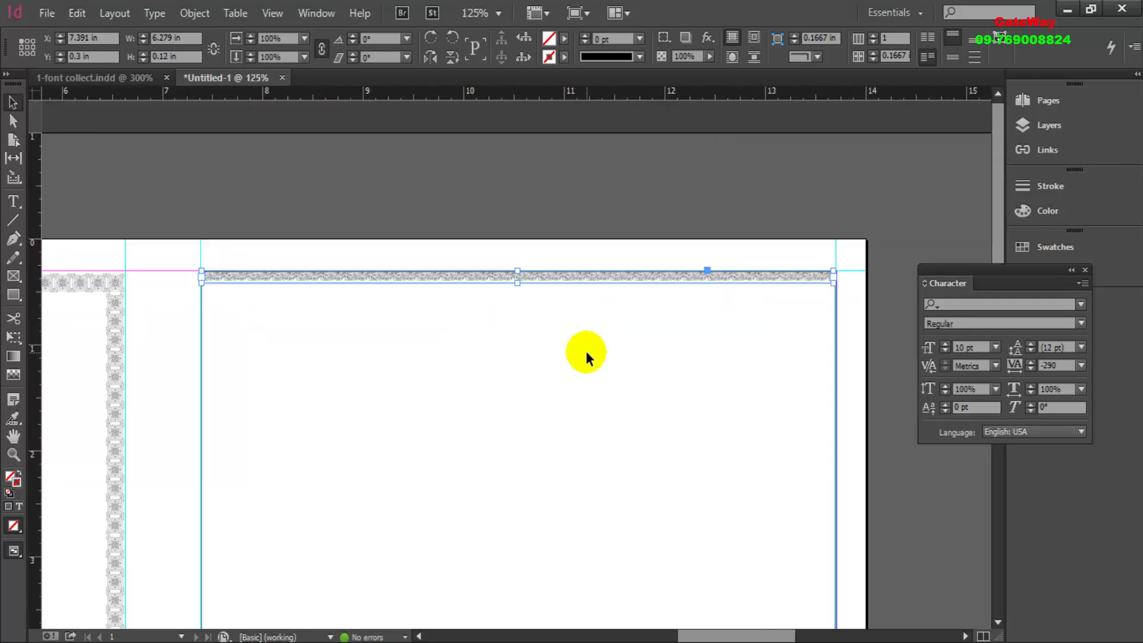
scroll(544, 356, down, 3)
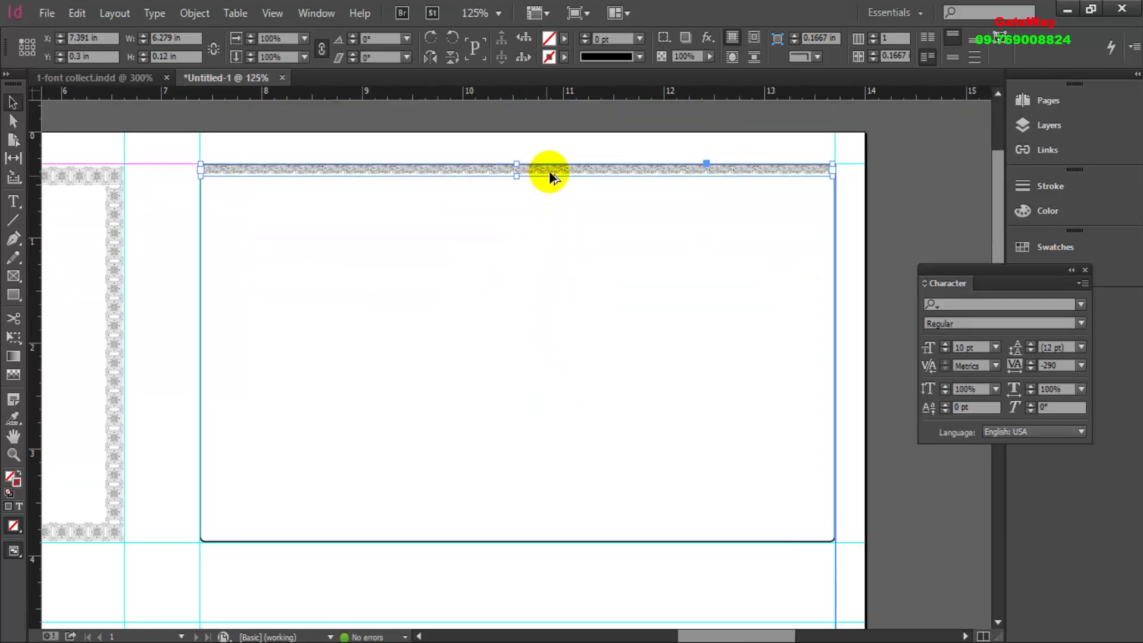
drag(549, 171, 549, 535)
scroll(653, 513, up, 2)
scroll(572, 554, up, 3)
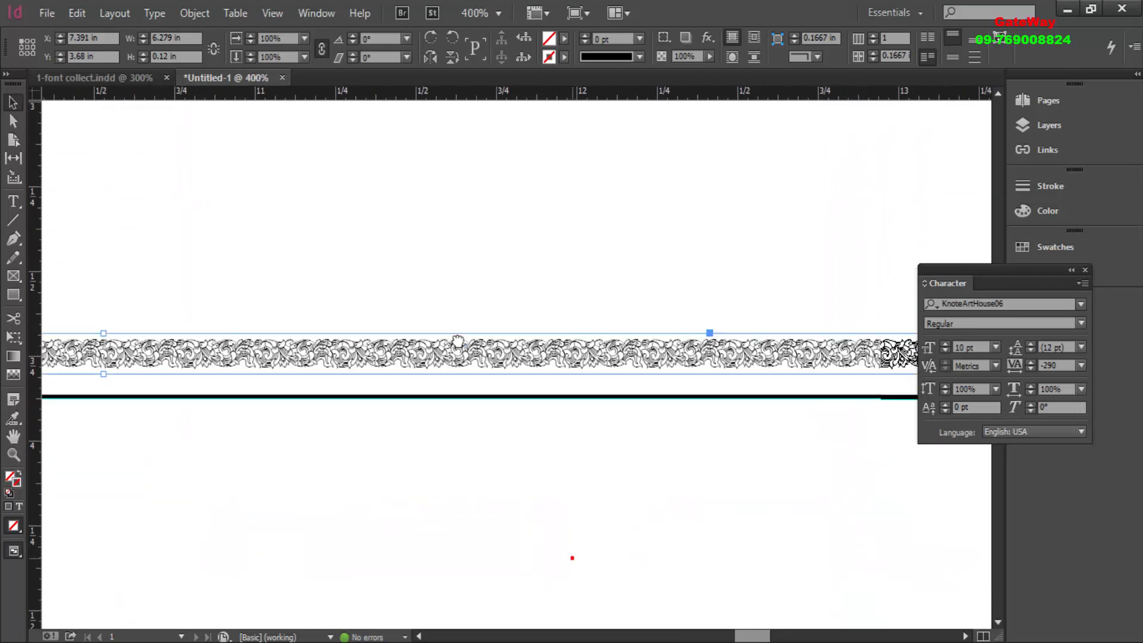
scroll(735, 372, up, 3)
scroll(771, 336, up, 2)
drag(556, 230, 565, 326)
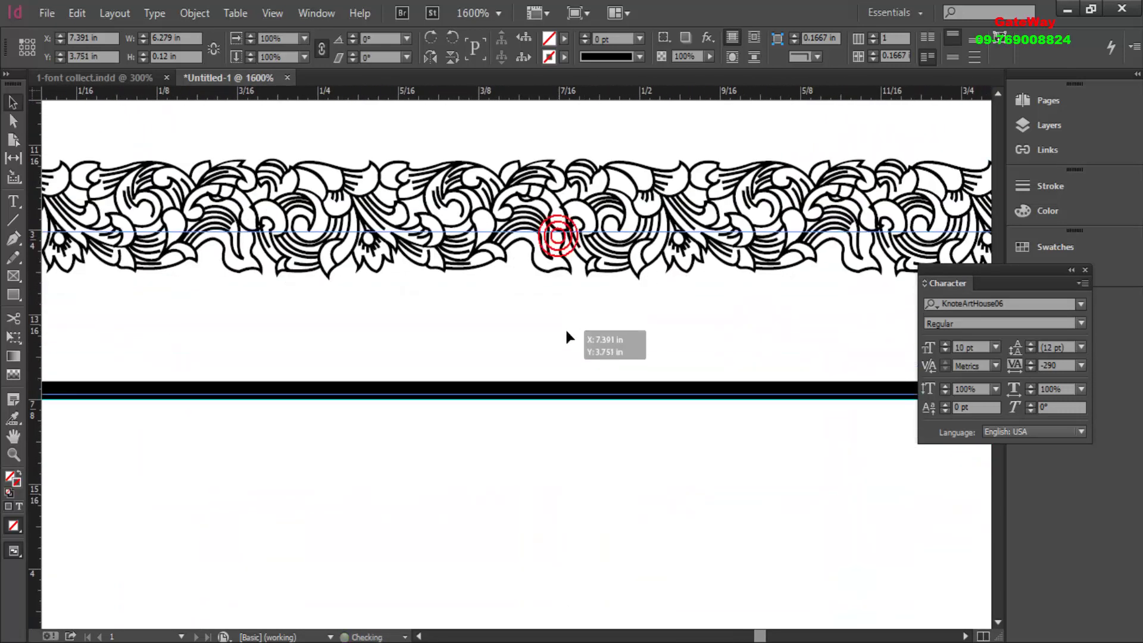
key(Down)
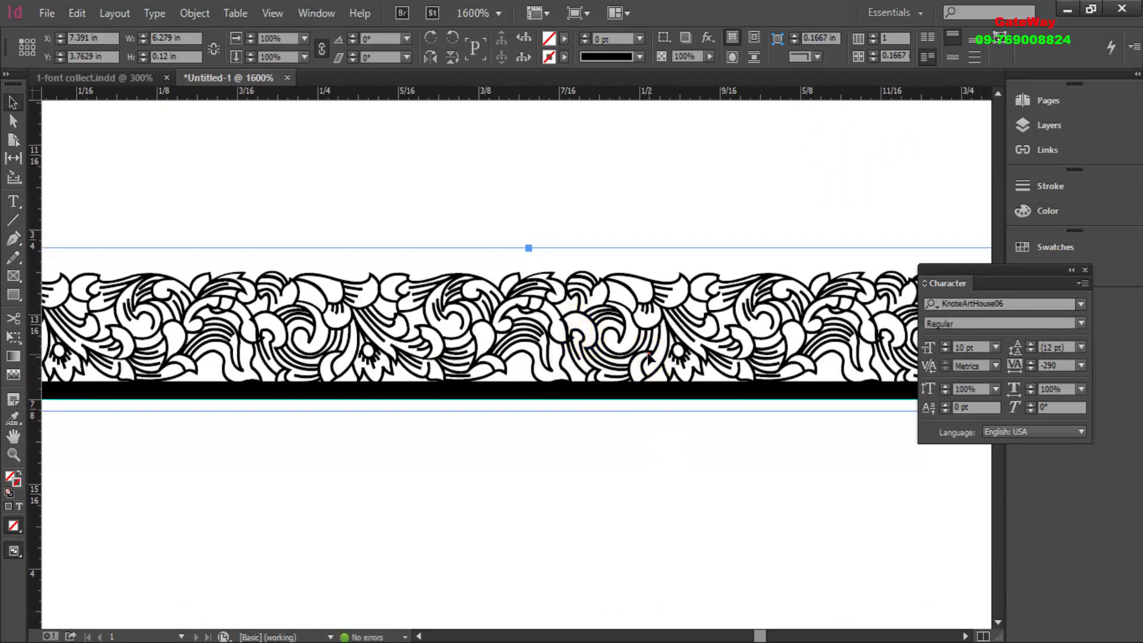
key(ctrl+shift+Up)
key(ctrl+shift+Up)
- Pan along the bottom strip to check its fit at both rounded corners
key(ctrl+minus)
key(ctrl+minus)
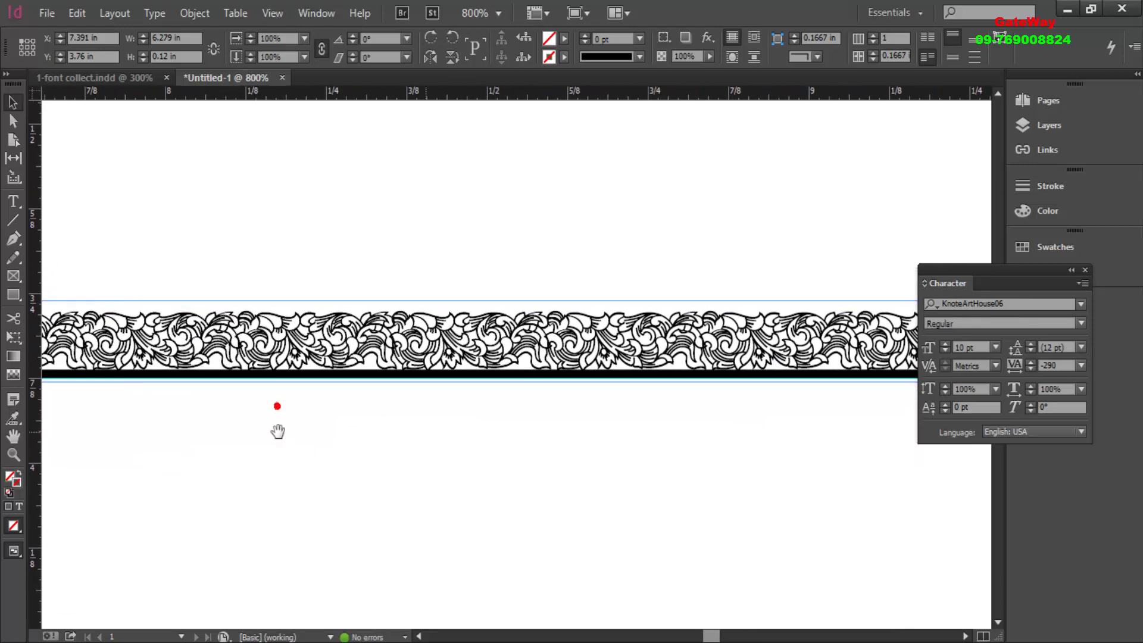
drag(275, 428, 401, 449)
drag(573, 456, 184, 451)
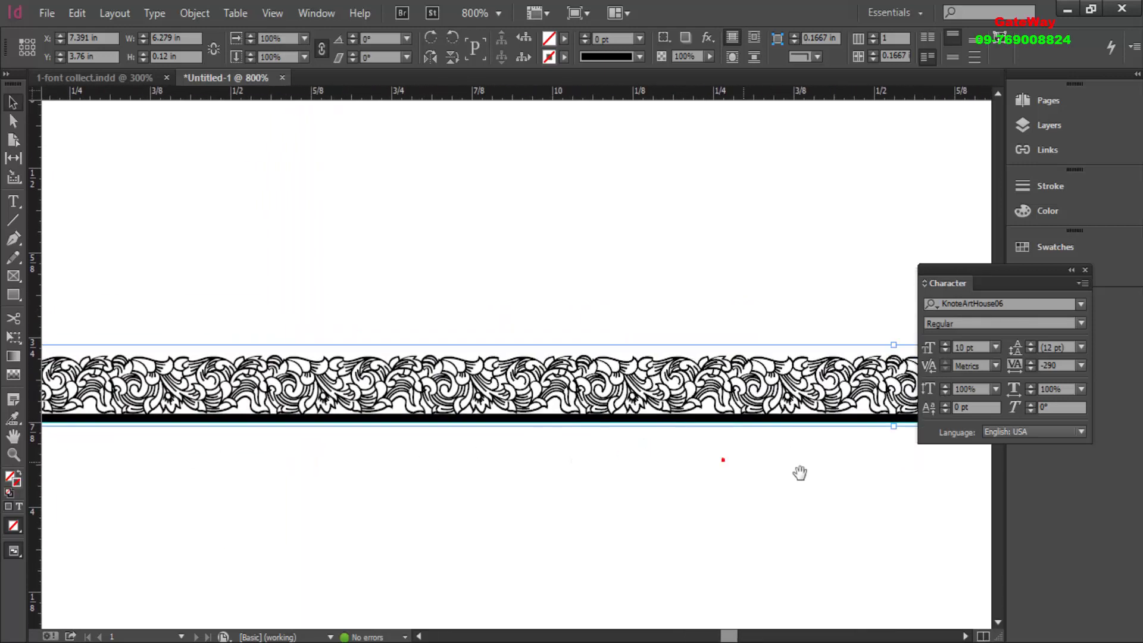
drag(798, 472, 183, 484)
drag(714, 477, 587, 477)
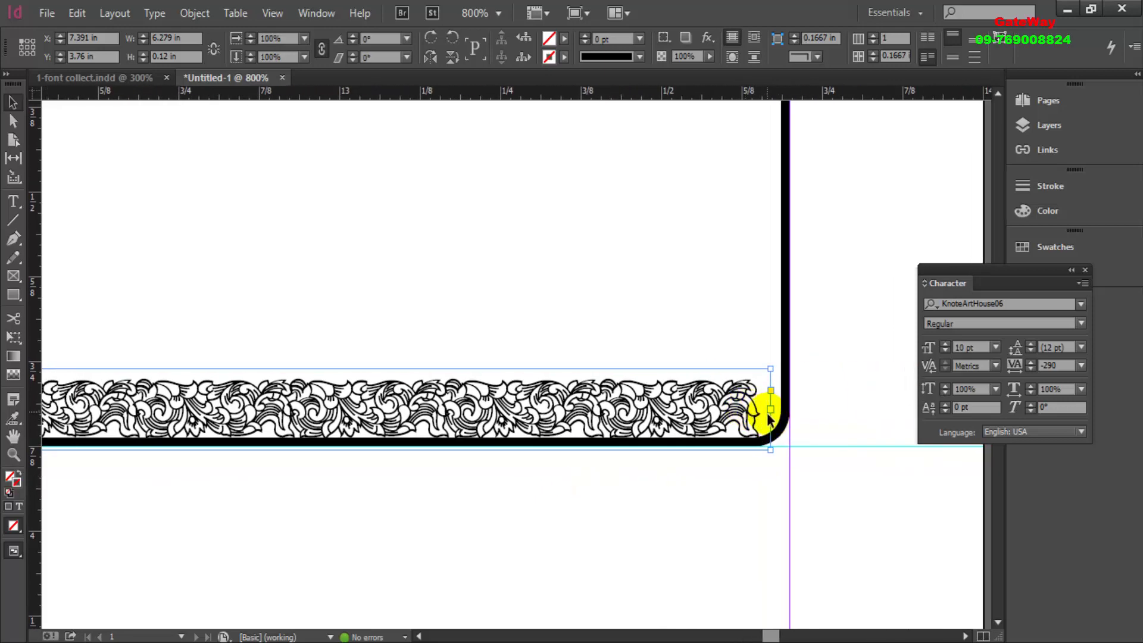
key(ctrl+2)
scroll(709, 421, up, 2)
scroll(685, 476, up, 5)
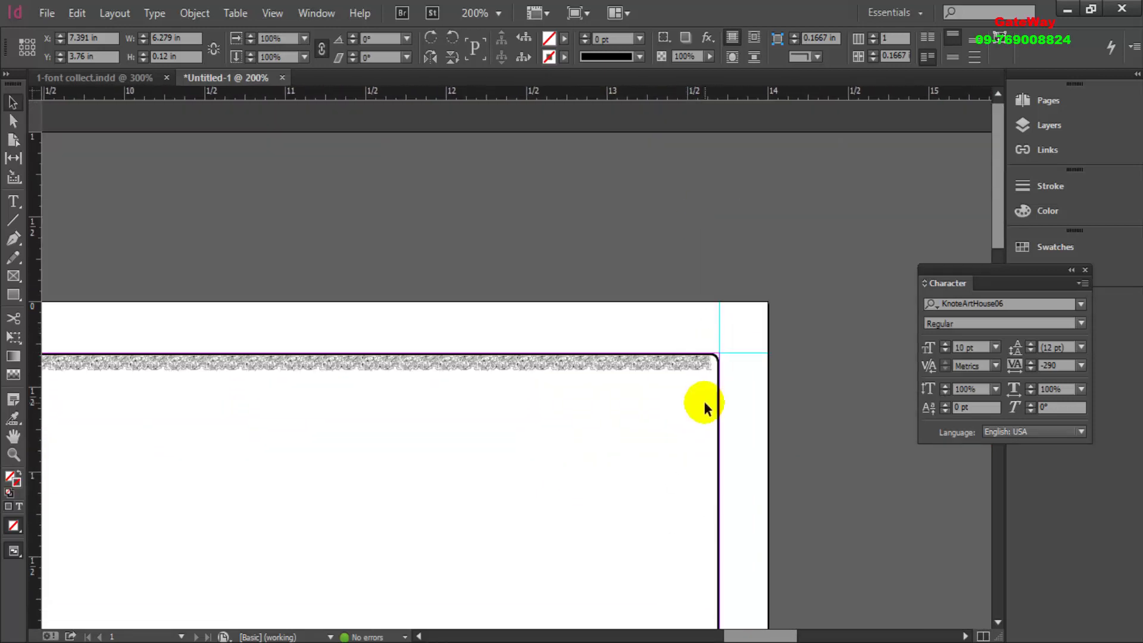
scroll(703, 393, up, 2)
drag(472, 416, 629, 434)
drag(342, 416, 387, 428)
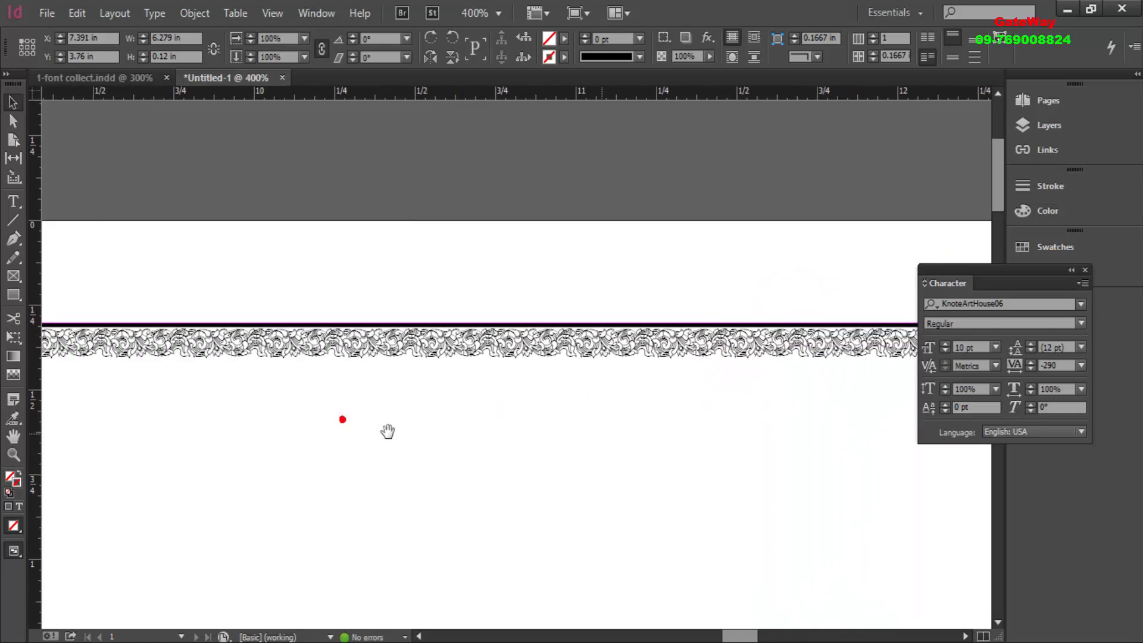
mouse_move(324, 411)
mouse_down()
mouse_move(376, 410)
mouse_move(457, 320)
mouse_move(503, 446)
mouse_up()
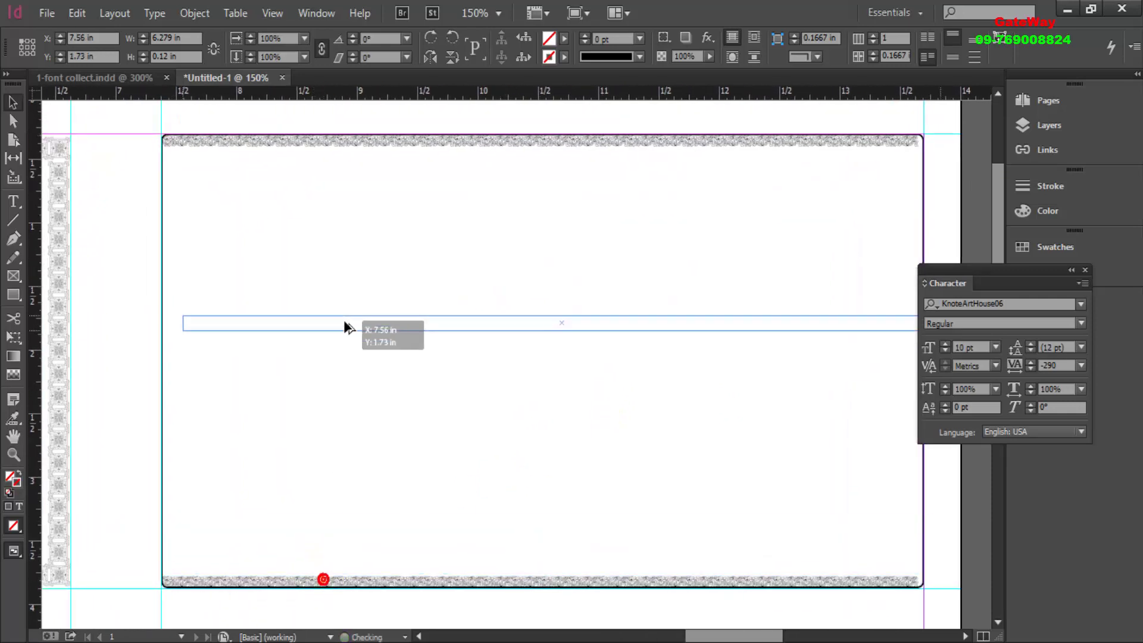
- Copy the strip, rotate it 90° counter-clockwise, and place it inside the right edge at X 13.67 in
drag(325, 583, 345, 324)
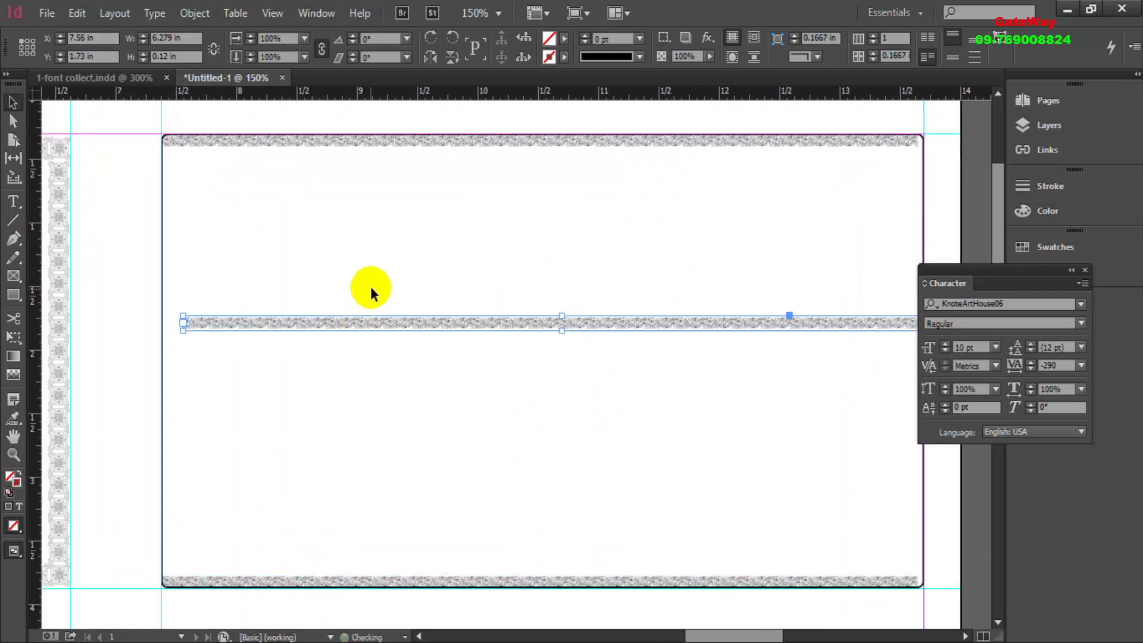
click(430, 40)
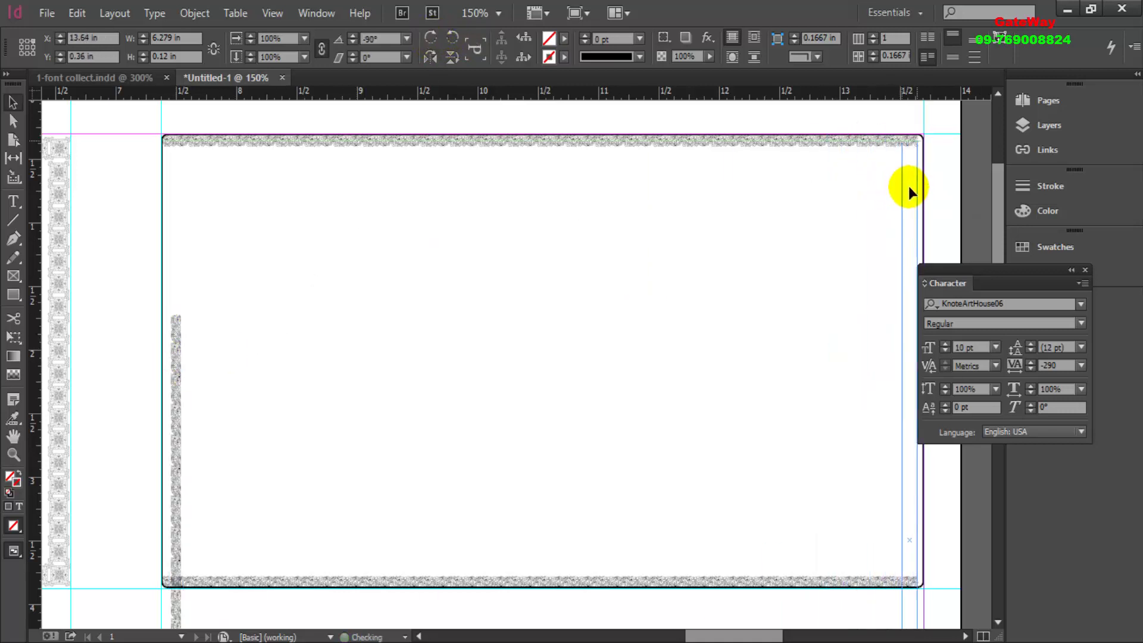
drag(174, 361, 909, 183)
scroll(862, 169, up, 7)
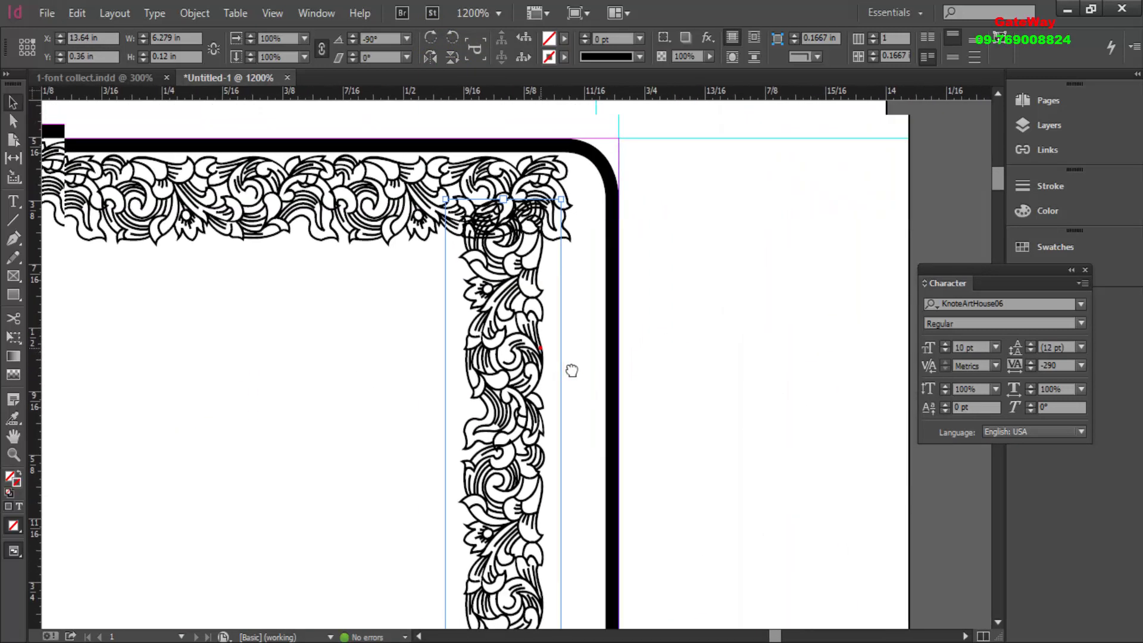
mouse_move(571, 370)
mouse_down()
mouse_move(554, 386)
mouse_move(543, 377)
mouse_up()
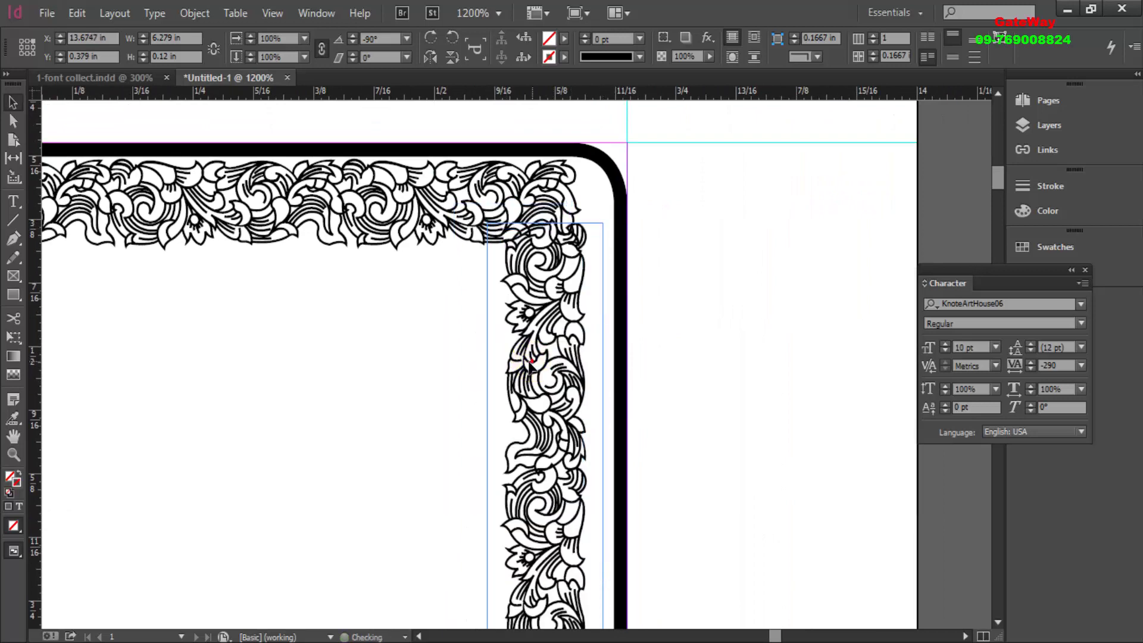
- Zoom out and back in to inspect the vertical ornament column near the corner
scroll(541, 387, down, 5)
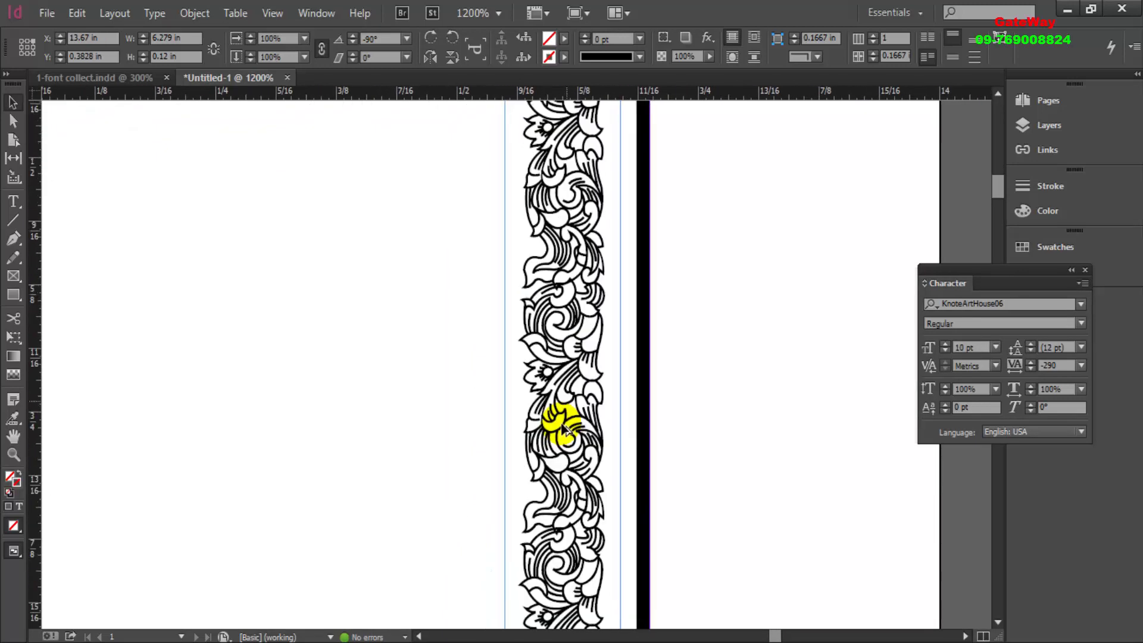
key(ctrl+minus)
key(ctrl+minus)
key(ctrl+minus)
scroll(701, 438, down, 3)
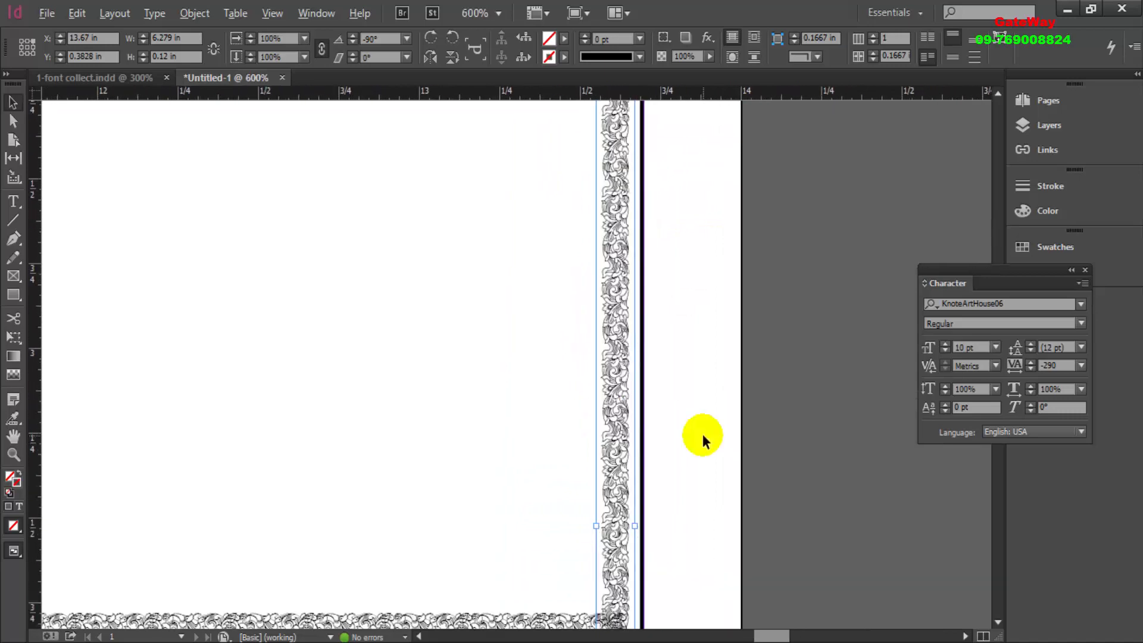
key(ctrl+equal)
key(ctrl+equal)
key(ctrl+equal)
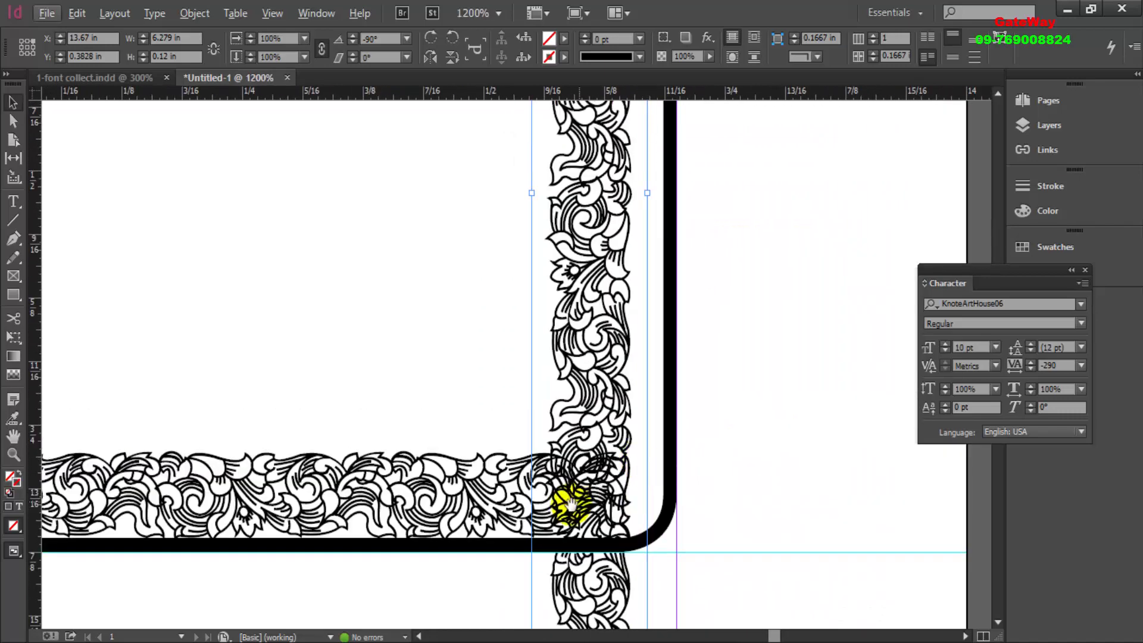
scroll(599, 308, down, 4)
scroll(598, 307, down, 3)
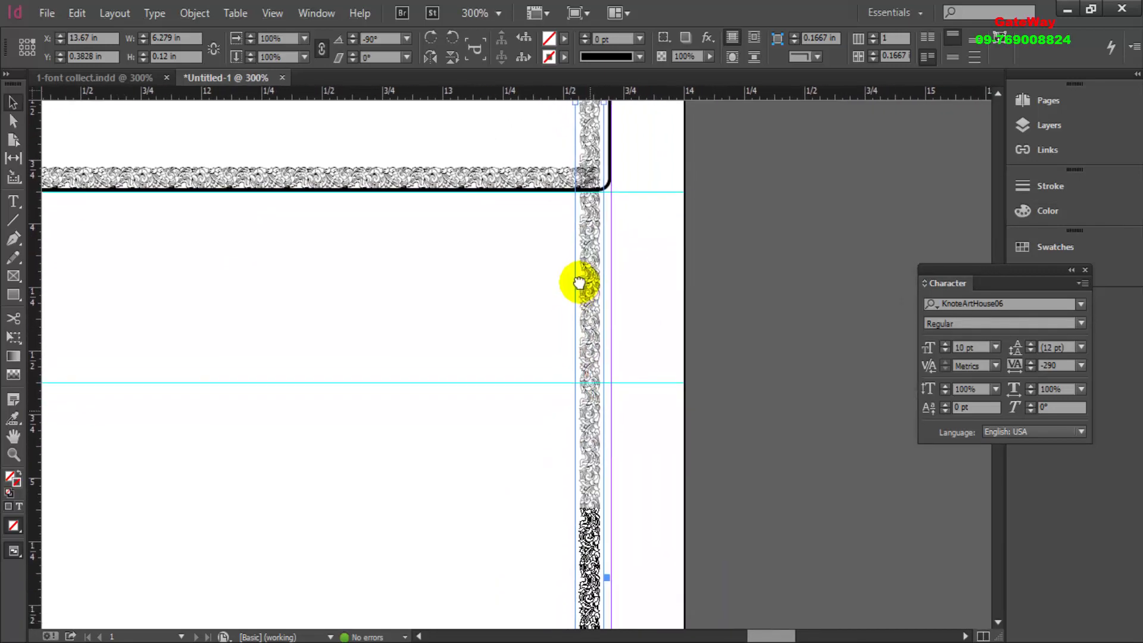
- Delete the vertical strip's glyphs running past the frame's bottom-right corner
key(t)
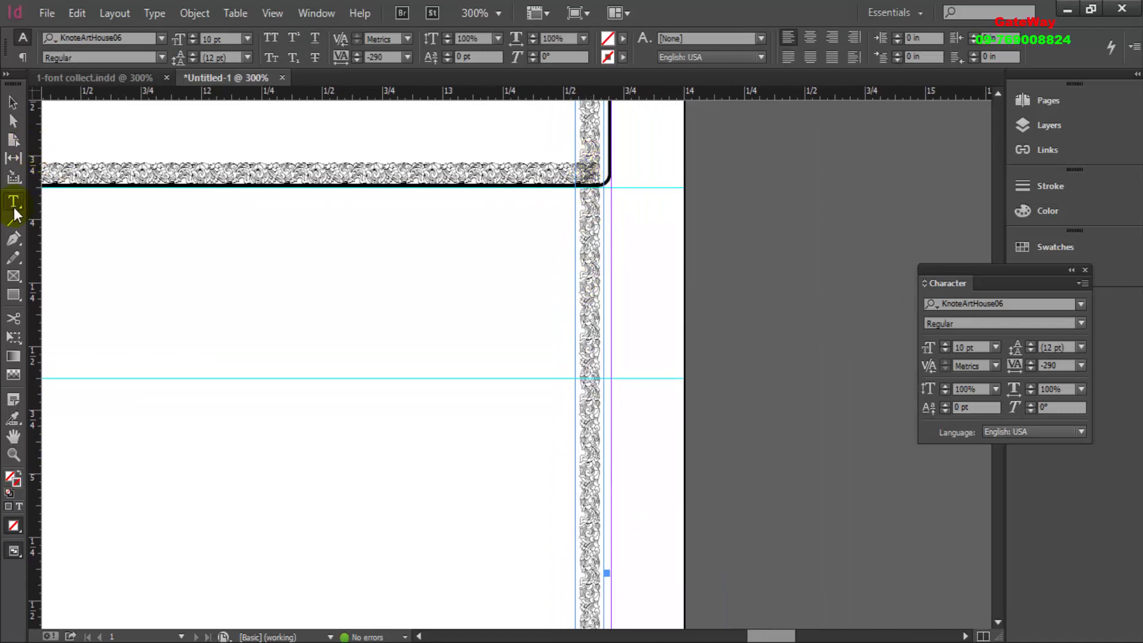
drag(591, 154, 588, 207)
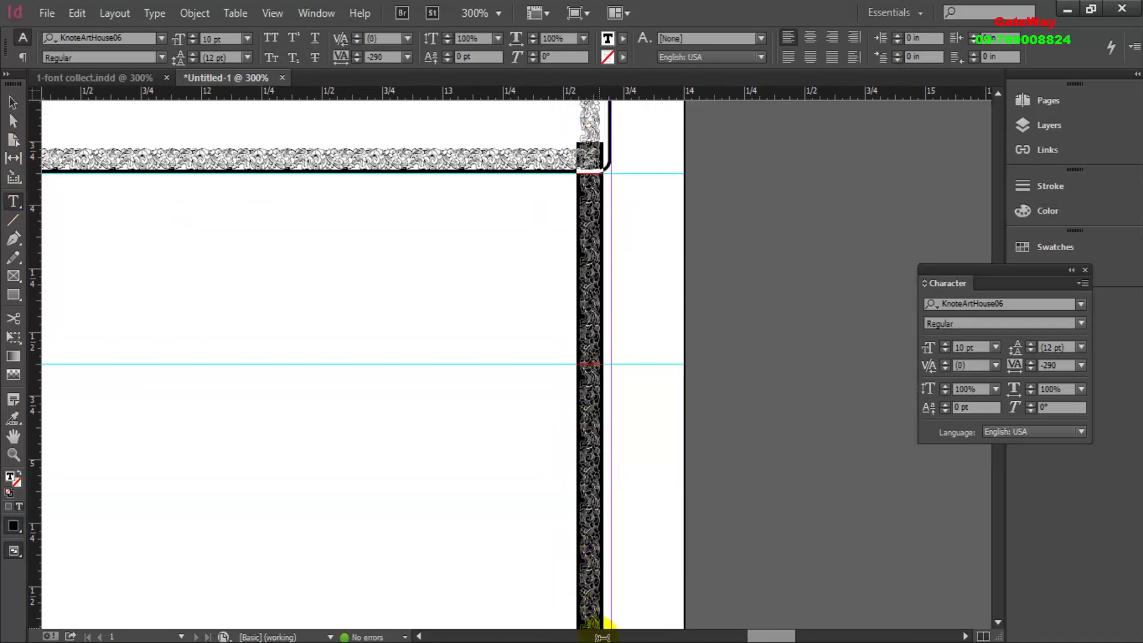
scroll(589, 482, down, 5)
click(601, 283)
scroll(601, 283, up, 5)
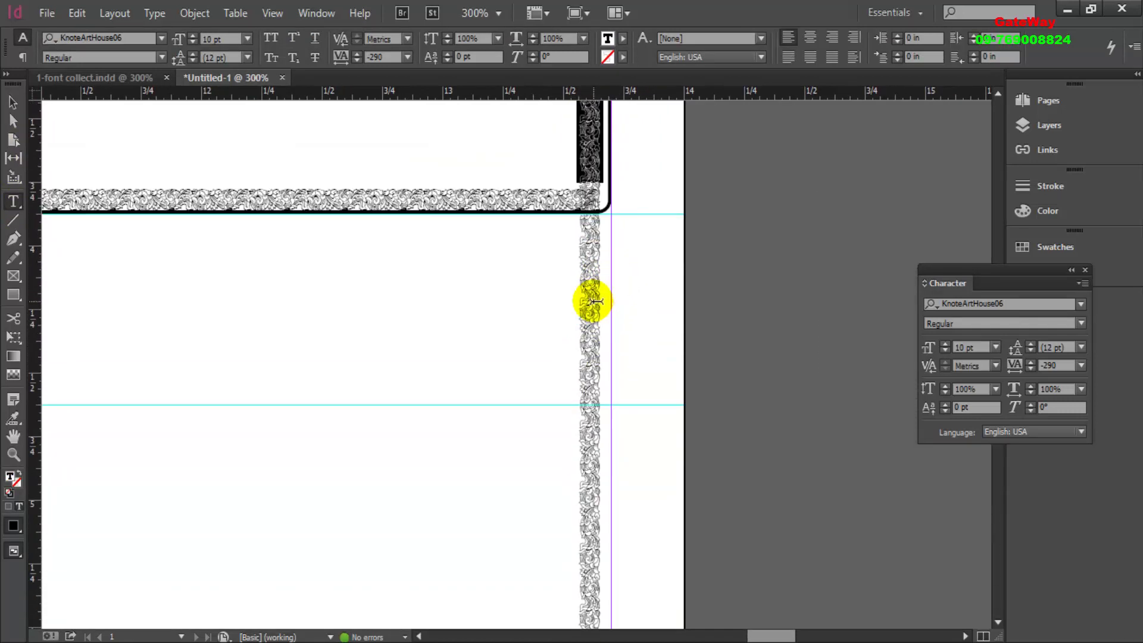
drag(589, 230, 586, 601)
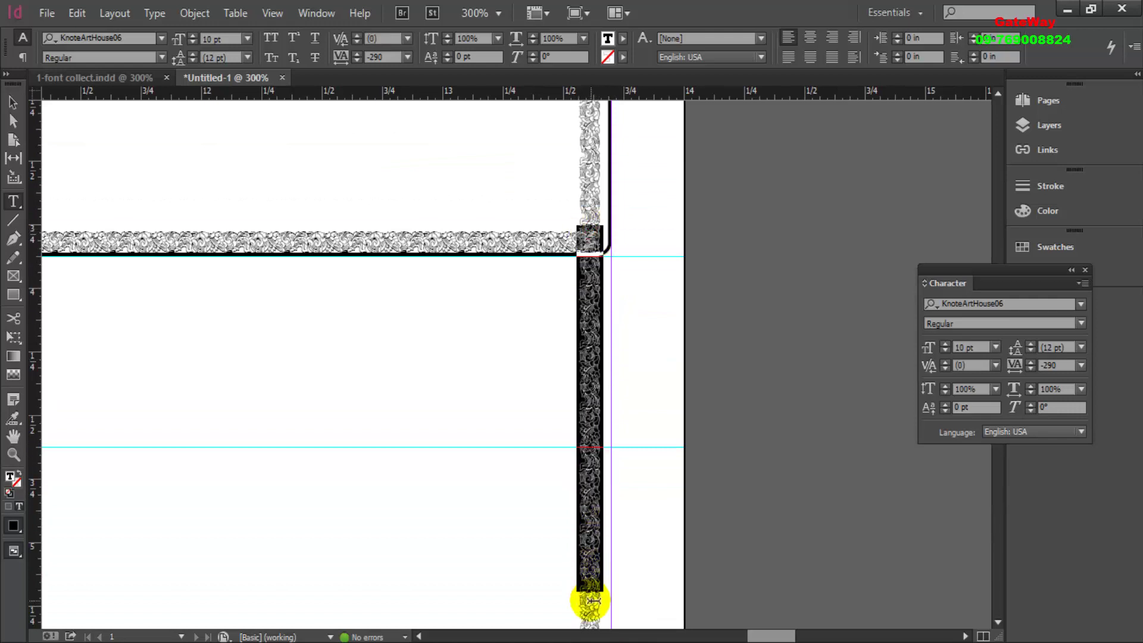
click(596, 582)
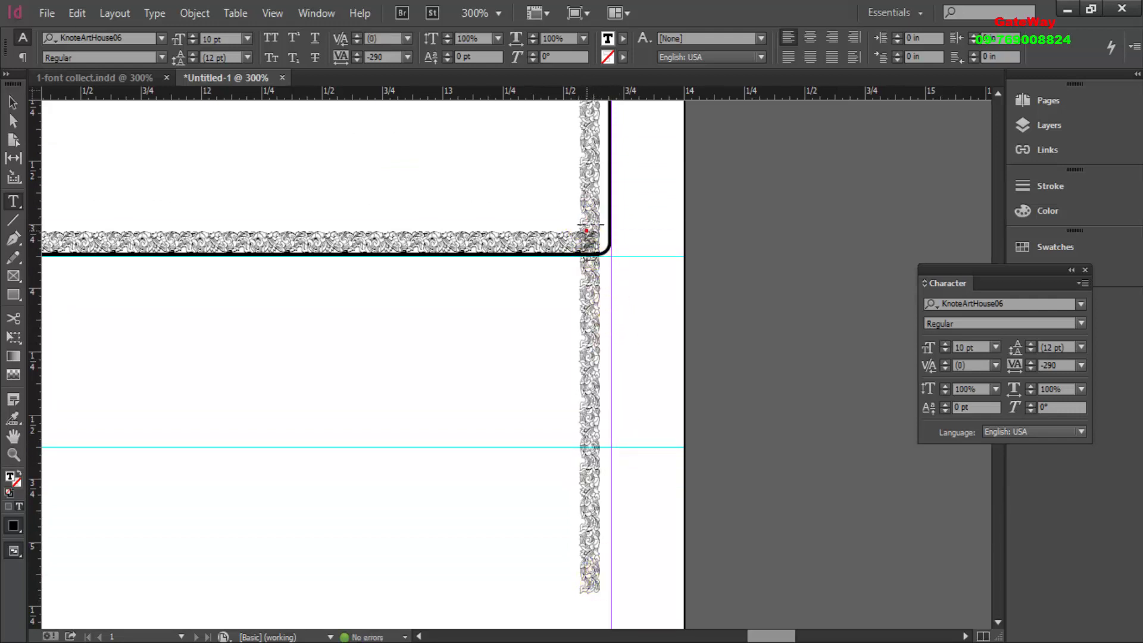
drag(587, 227, 602, 588)
key(Delete)
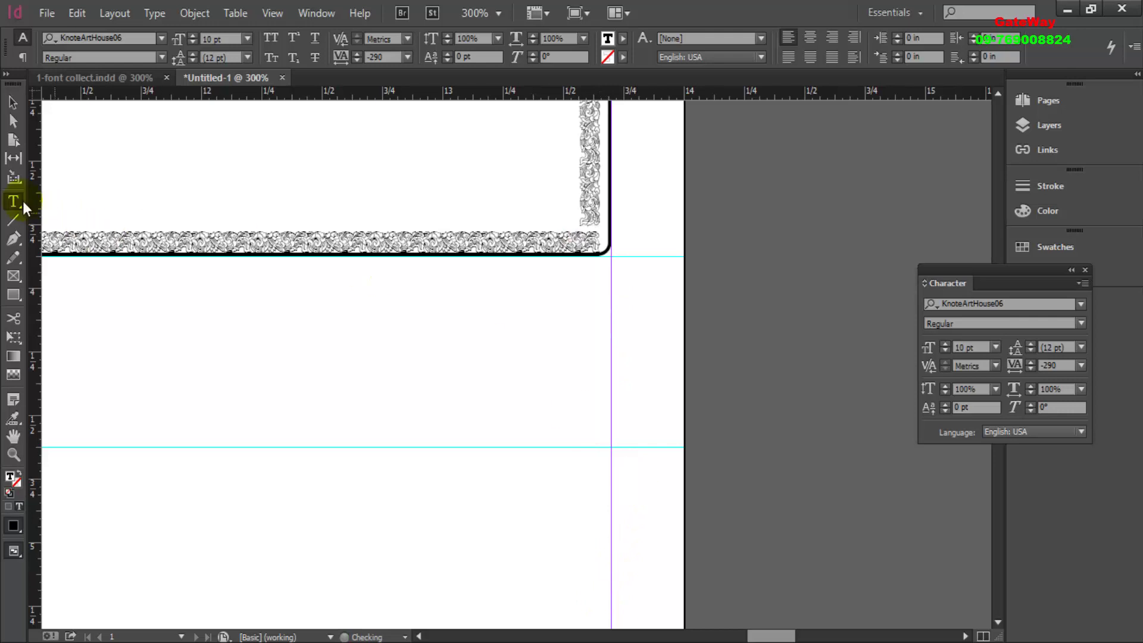
click(13, 106)
scroll(631, 357, down, 3)
- Shorten the vertical ornament frame and nudge the bottom strip into the bottom-right corner
scroll(627, 334, down, 2)
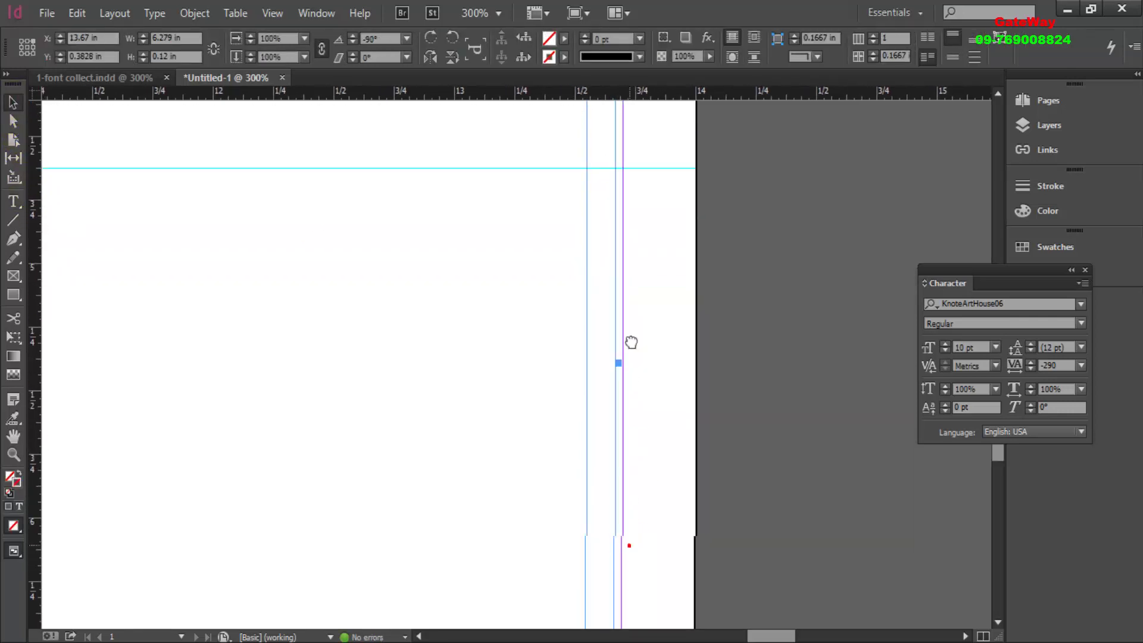
scroll(625, 369, down, 2)
drag(608, 507, 614, 156)
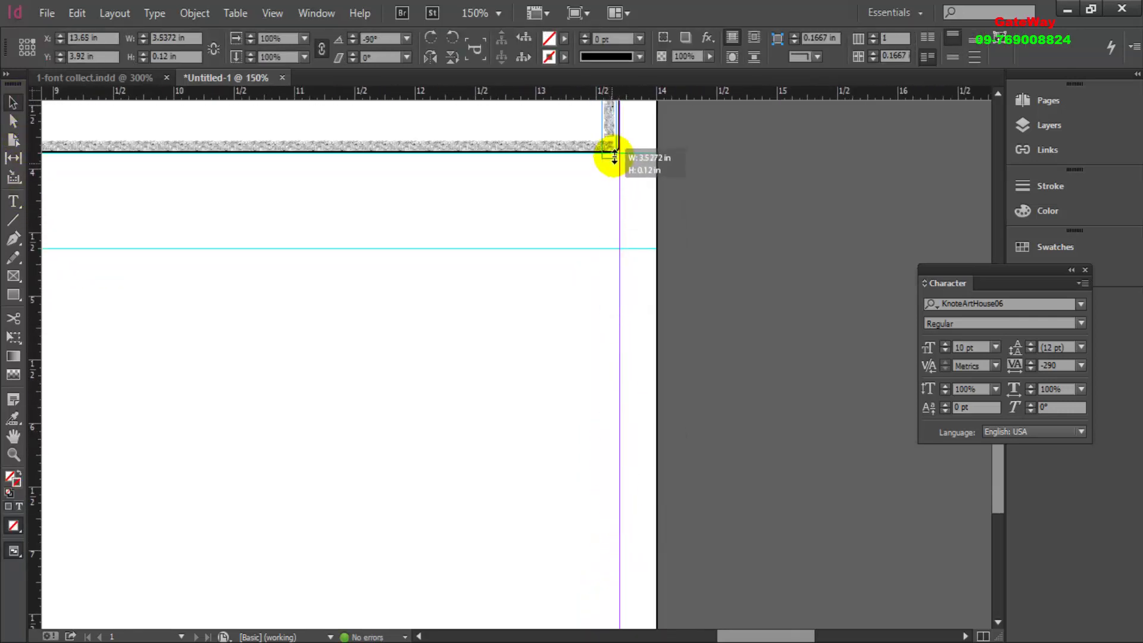
scroll(613, 157, up, 3)
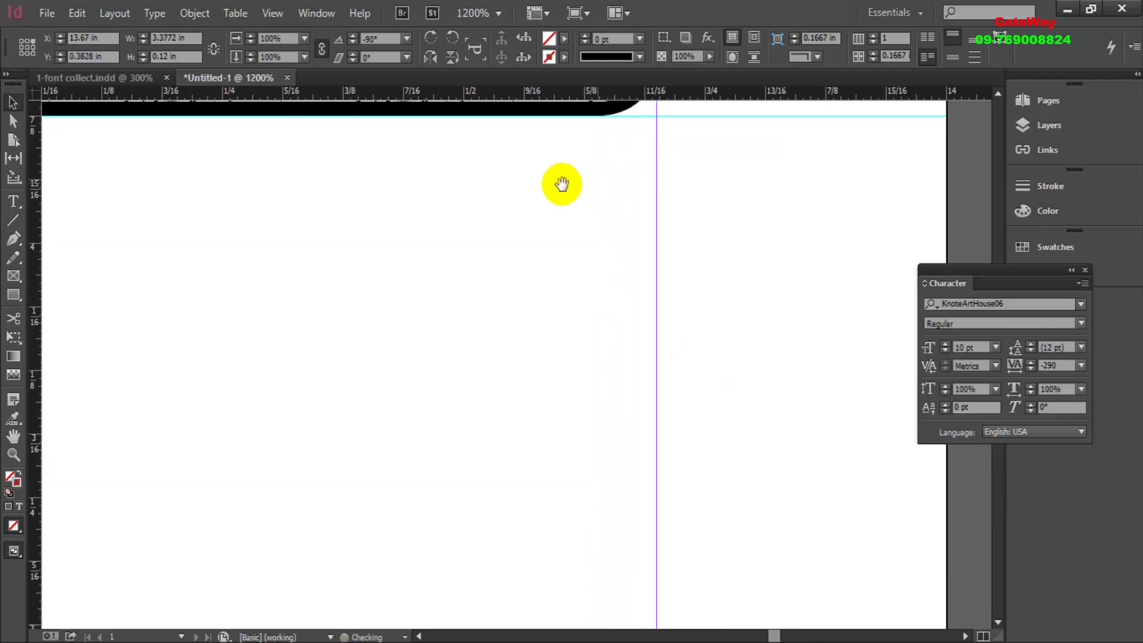
drag(560, 185, 650, 482)
click(652, 480)
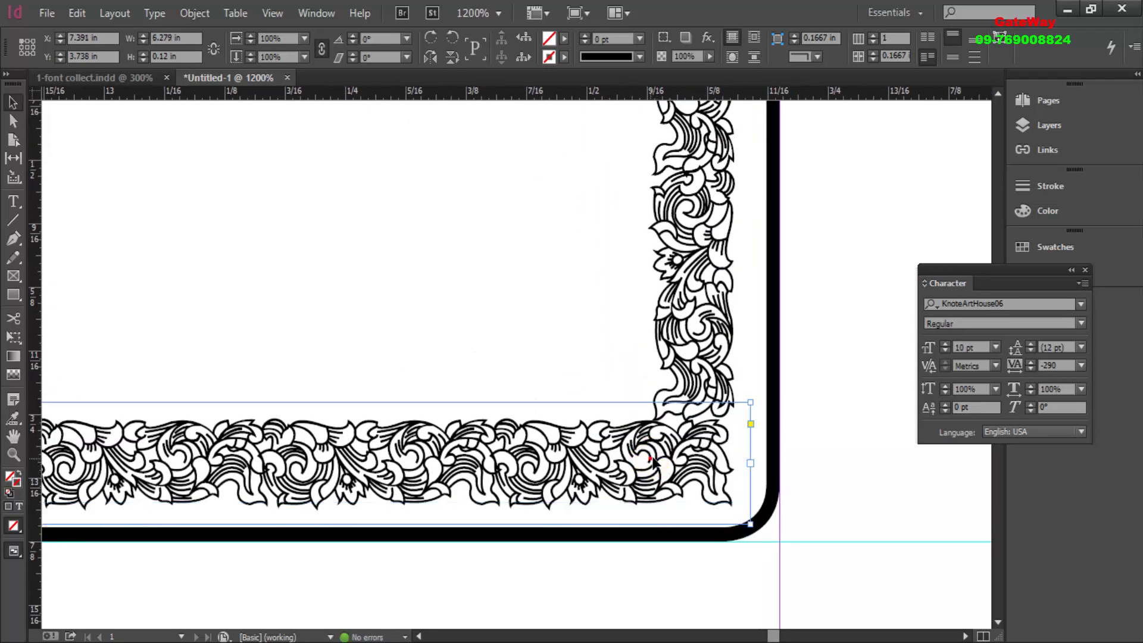
drag(652, 459, 654, 459)
- Pan out to view the whole bordered card
scroll(653, 459, down, 4)
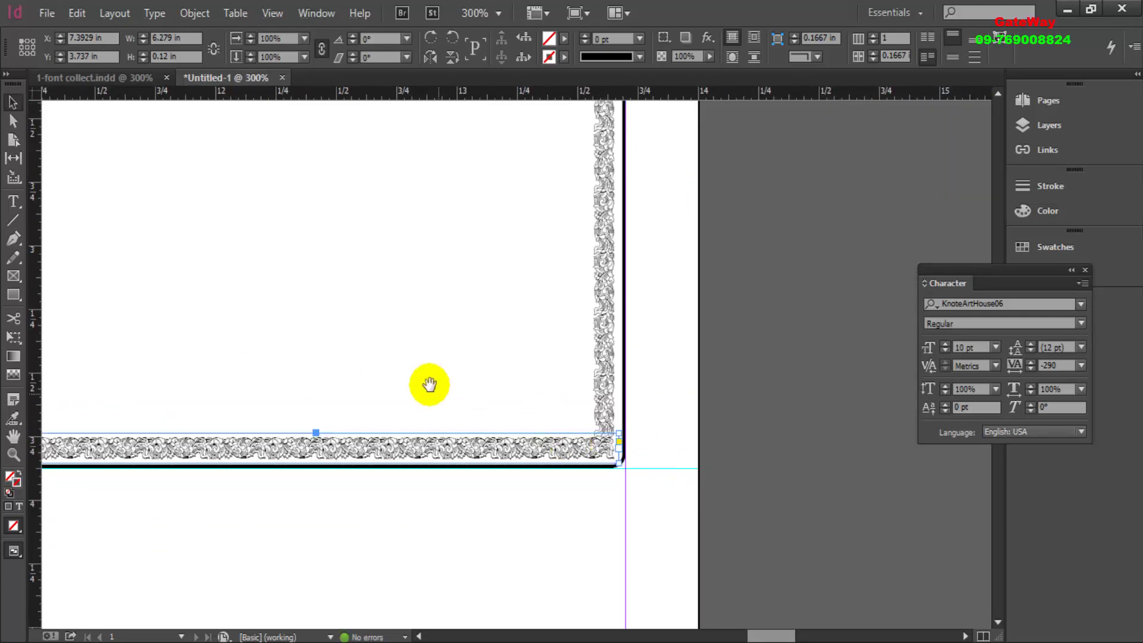
scroll(541, 331, up, 3)
scroll(650, 362, down, 2)
scroll(519, 304, up, 3)
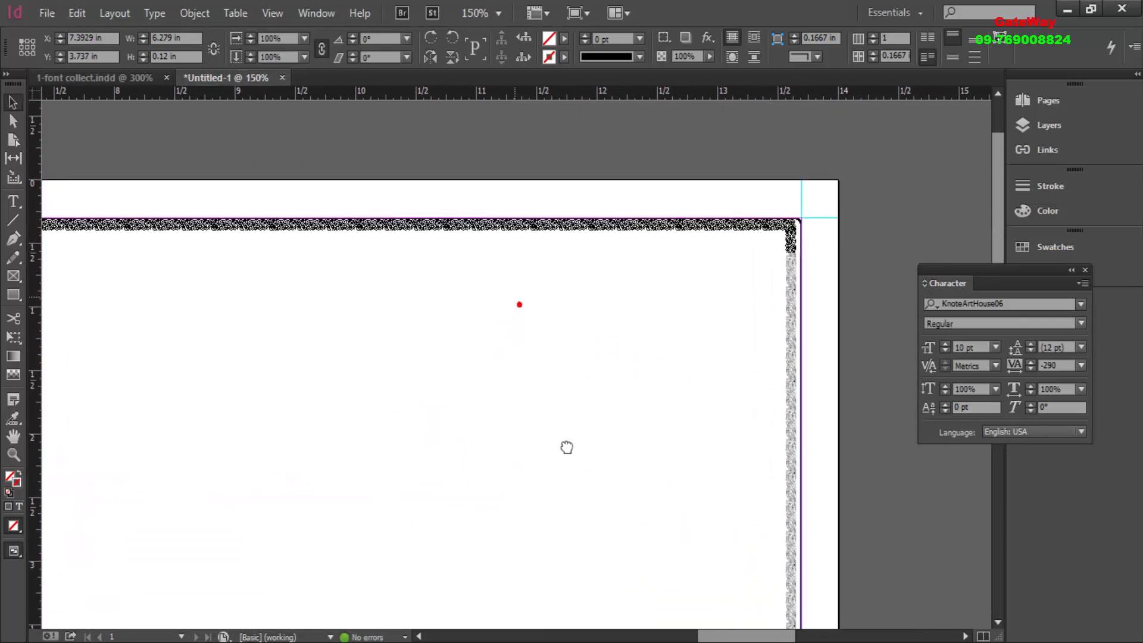
drag(566, 447, 722, 411)
mouse_move(436, 423)
mouse_down()
mouse_move(532, 457)
mouse_move(805, 289)
mouse_up()
- Align the left vertical ornament strip and move the top strip into the top-left corner
drag(843, 235, 102, 306)
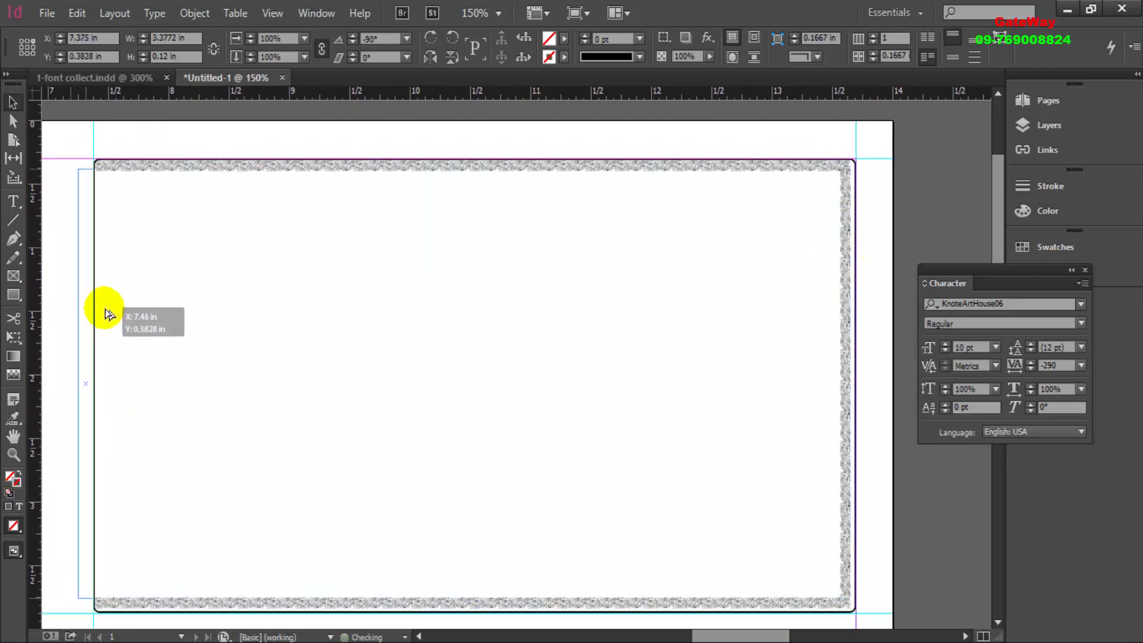
key(ctrl+equal)
scroll(267, 229, up, 3)
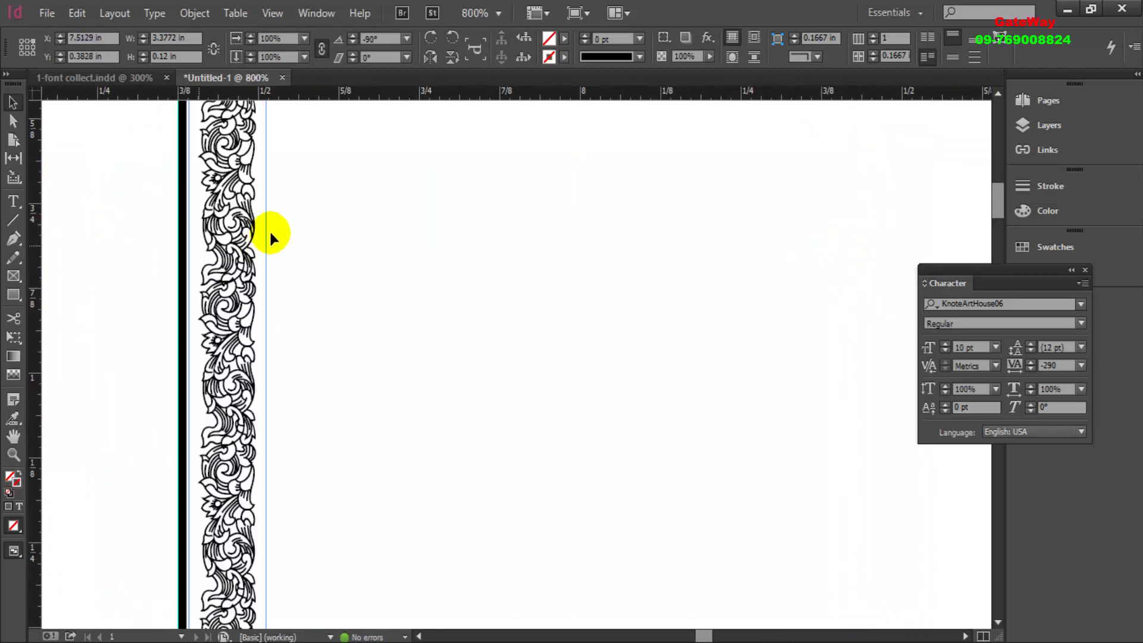
scroll(276, 204, up, 2)
scroll(275, 197, up, 2)
scroll(281, 200, up, 2)
scroll(281, 201, up, 5)
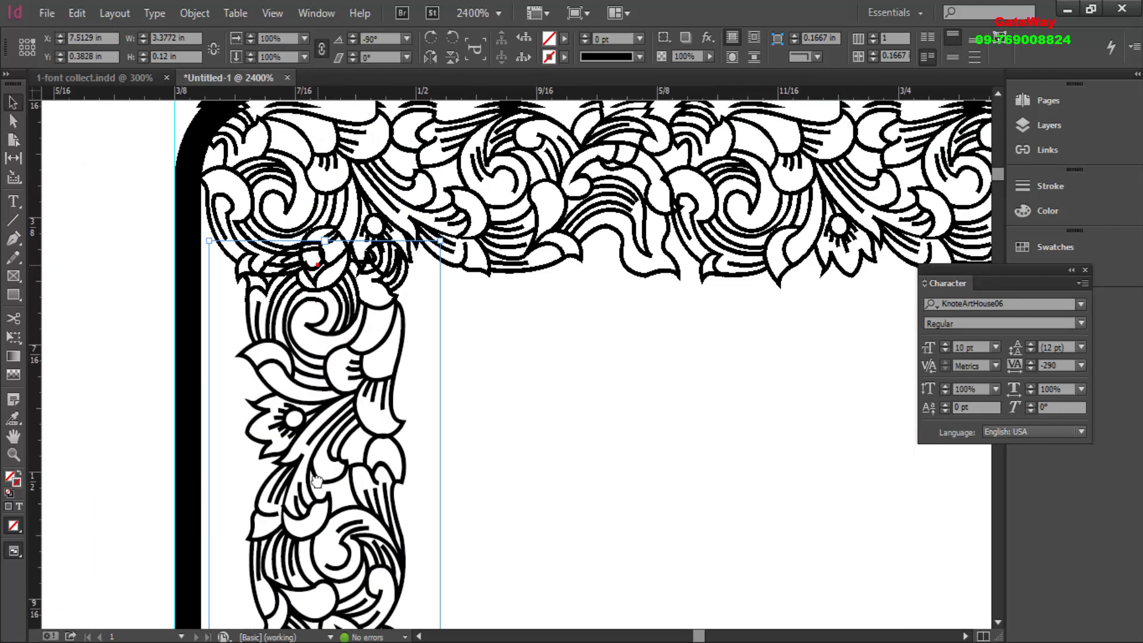
drag(332, 437, 287, 445)
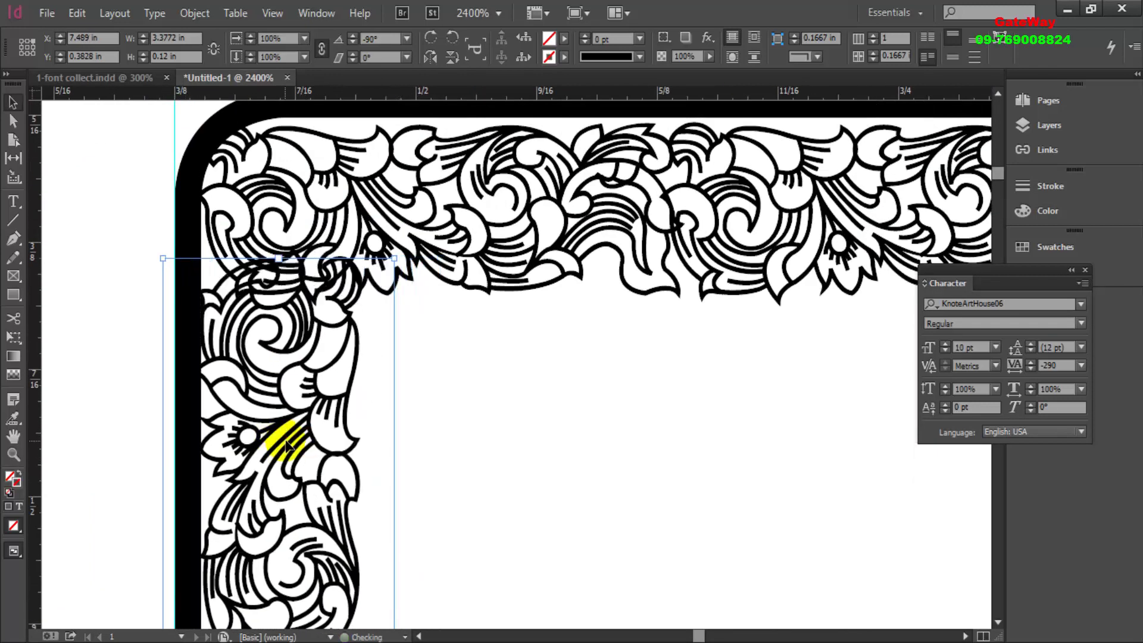
scroll(303, 451, down, 3)
click(423, 387)
scroll(424, 387, up, 3)
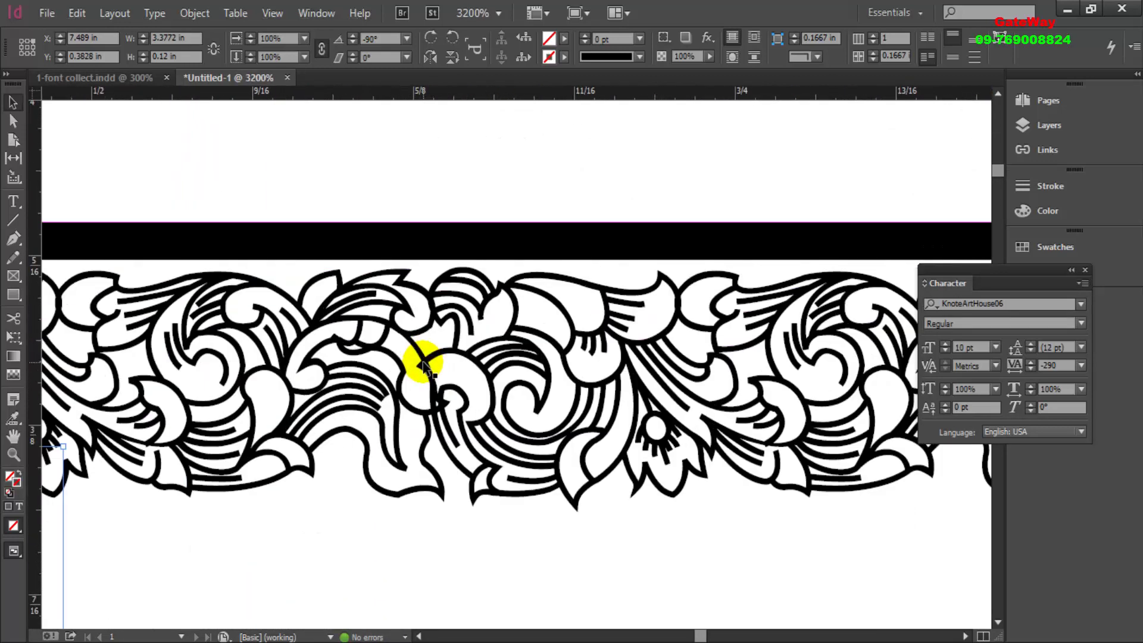
drag(524, 352, 524, 353)
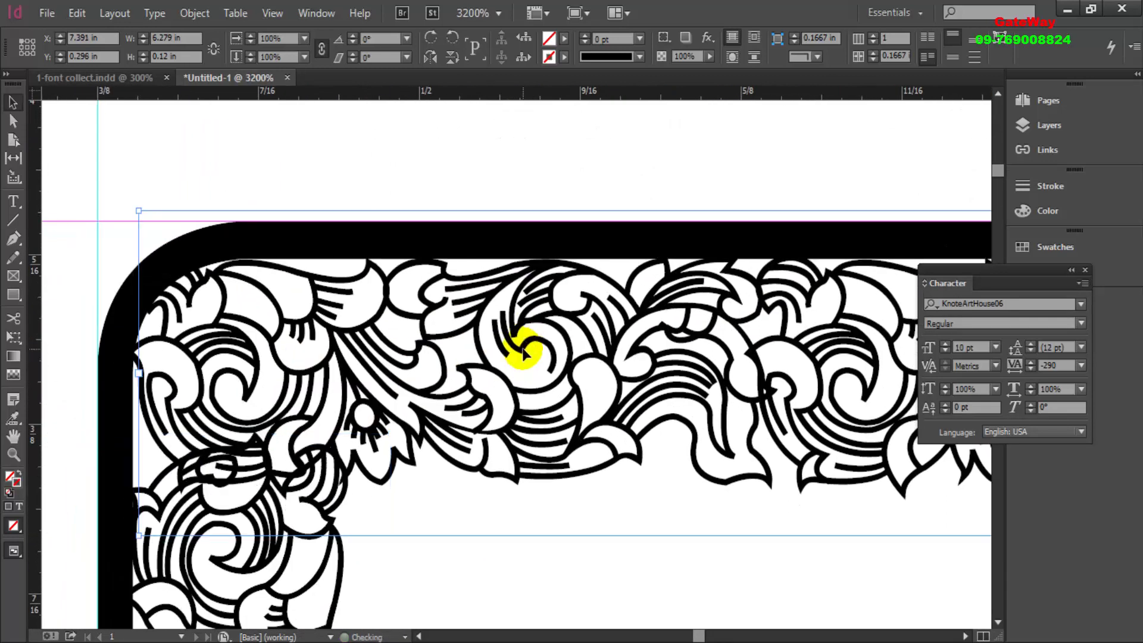
- Raise the bottom ornament strip slightly at the bottom-left corner
scroll(523, 364, down, 2)
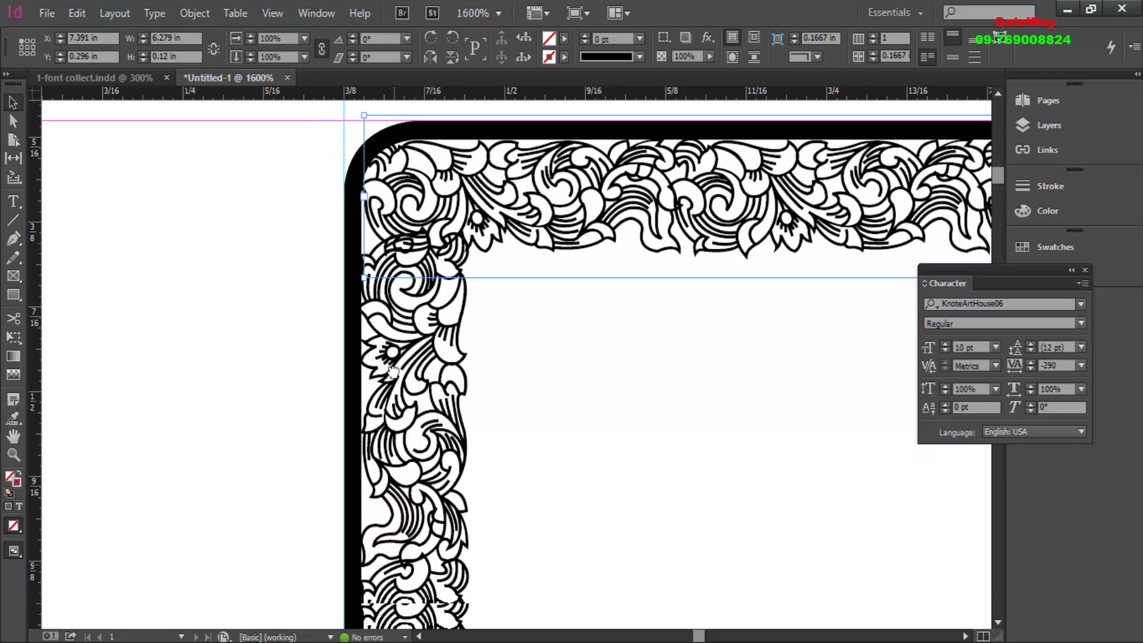
scroll(404, 257, up, 1)
mouse_move(404, 257)
mouse_down()
mouse_move(435, 497)
mouse_move(427, 386)
mouse_up()
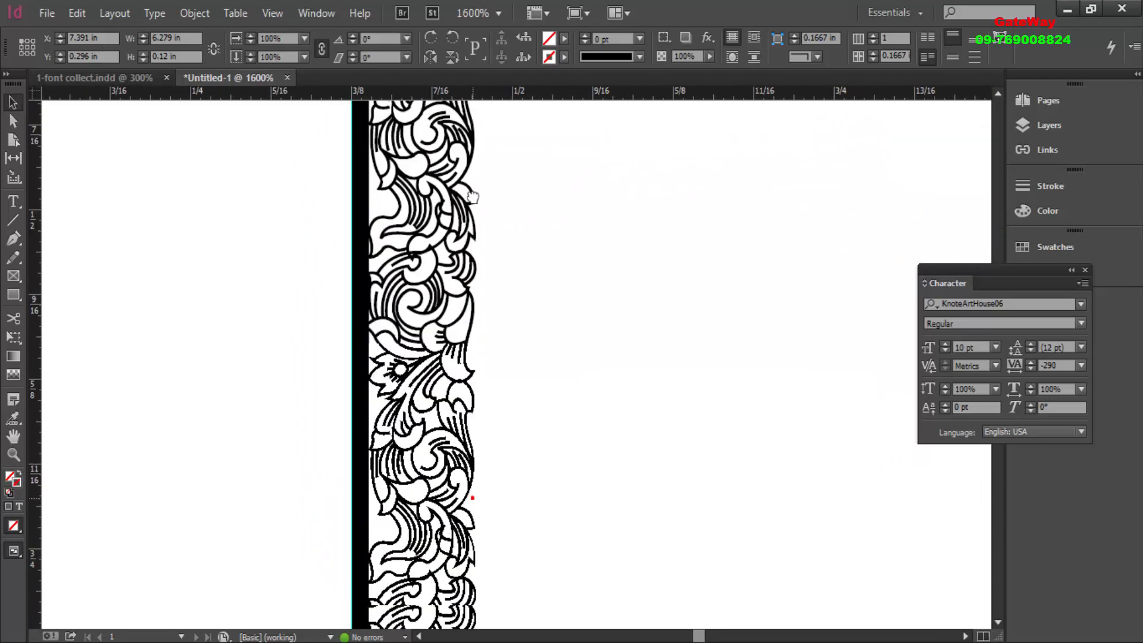
scroll(415, 377, down, 2)
scroll(452, 194, down, 3)
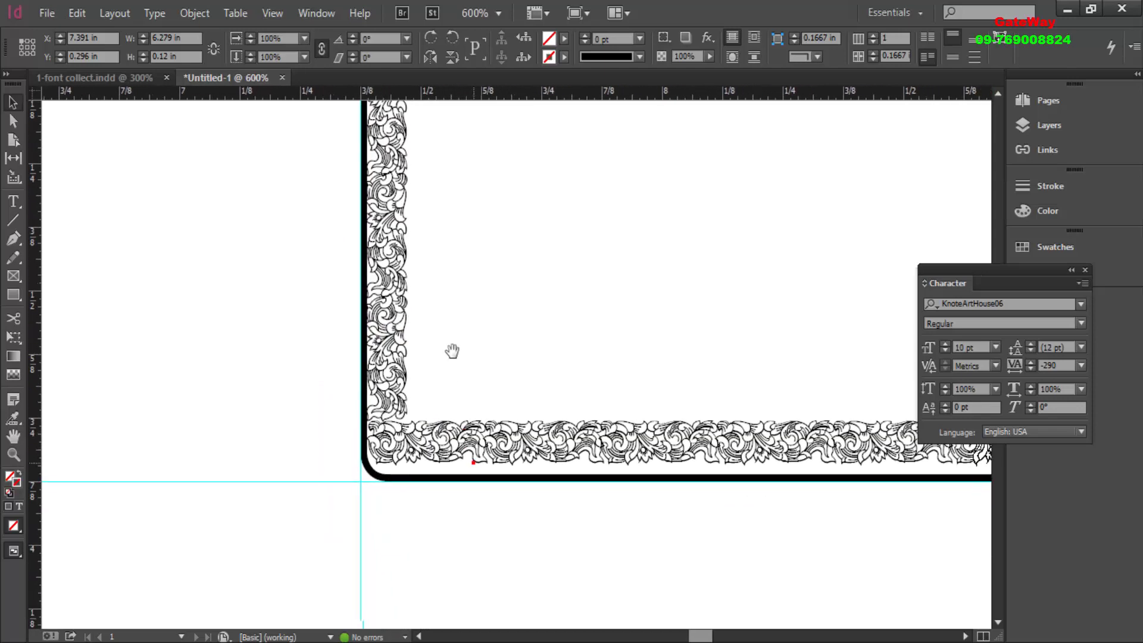
scroll(387, 462, up, 2)
click(494, 445)
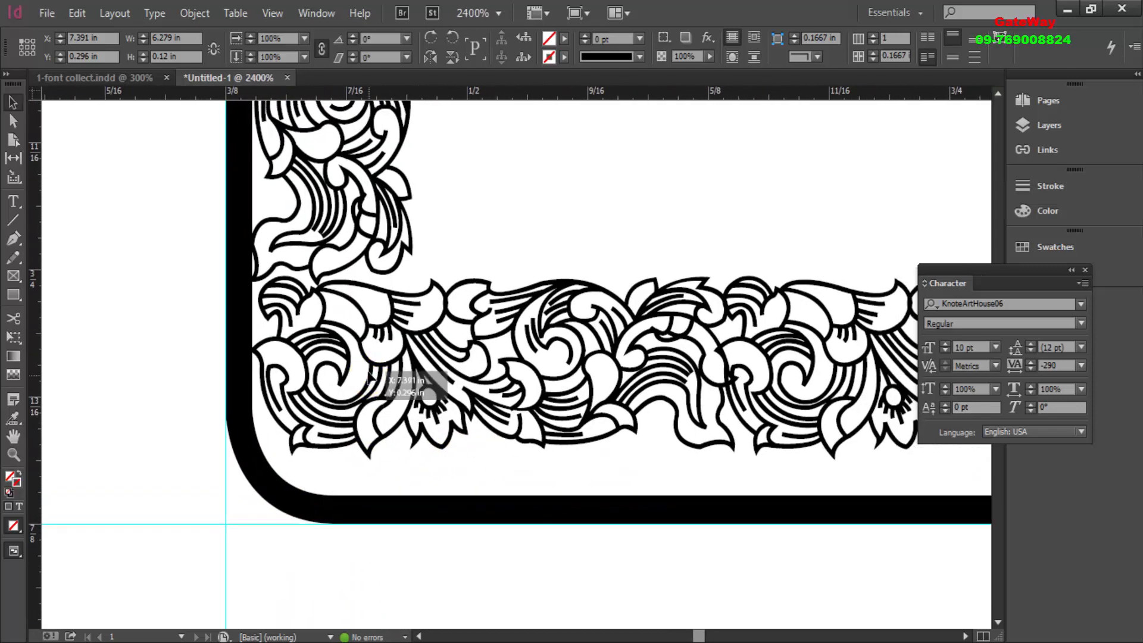
drag(369, 378, 369, 373)
- Shrink the black rounded frame slightly from its bottom-right corner
scroll(404, 400, down, 3)
scroll(625, 413, right, 5)
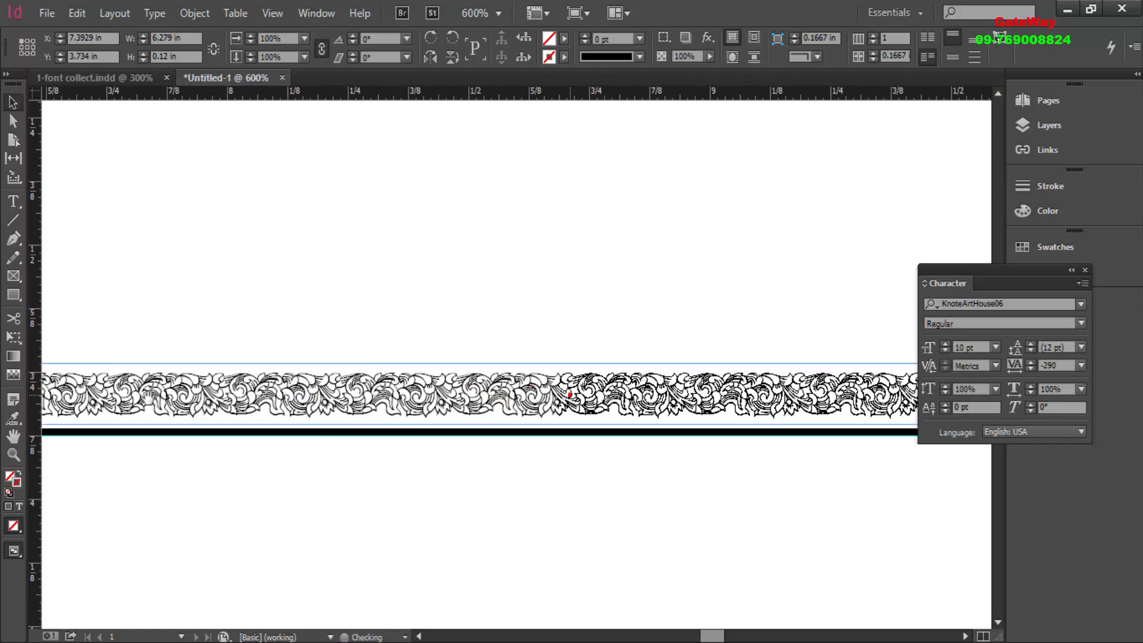
drag(732, 486, 344, 482)
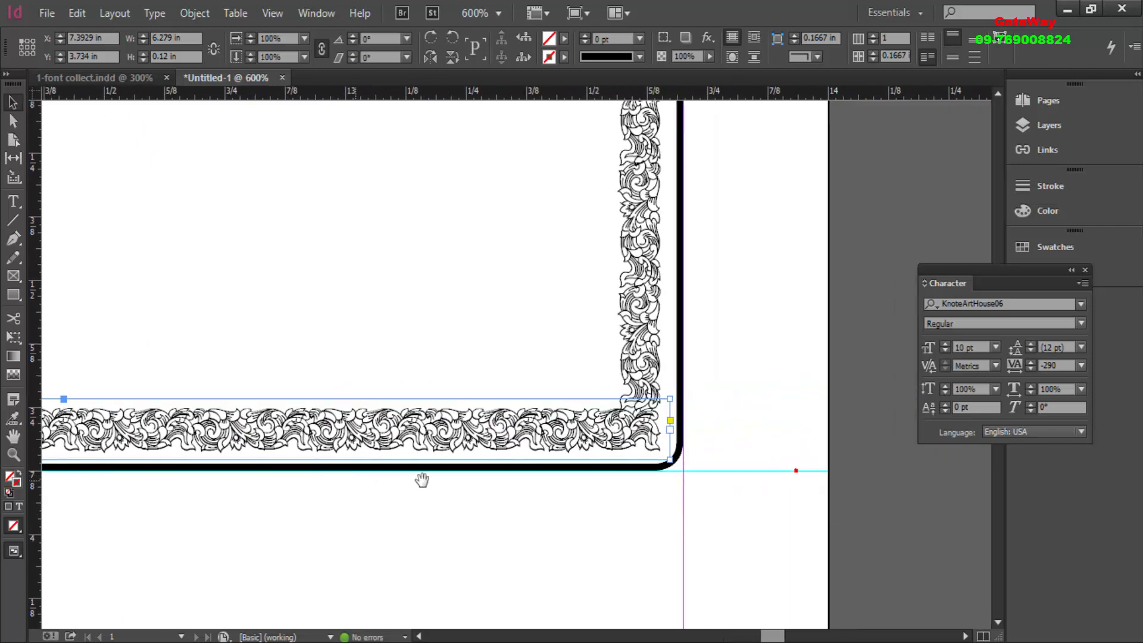
click(653, 414)
scroll(634, 463, down, 3)
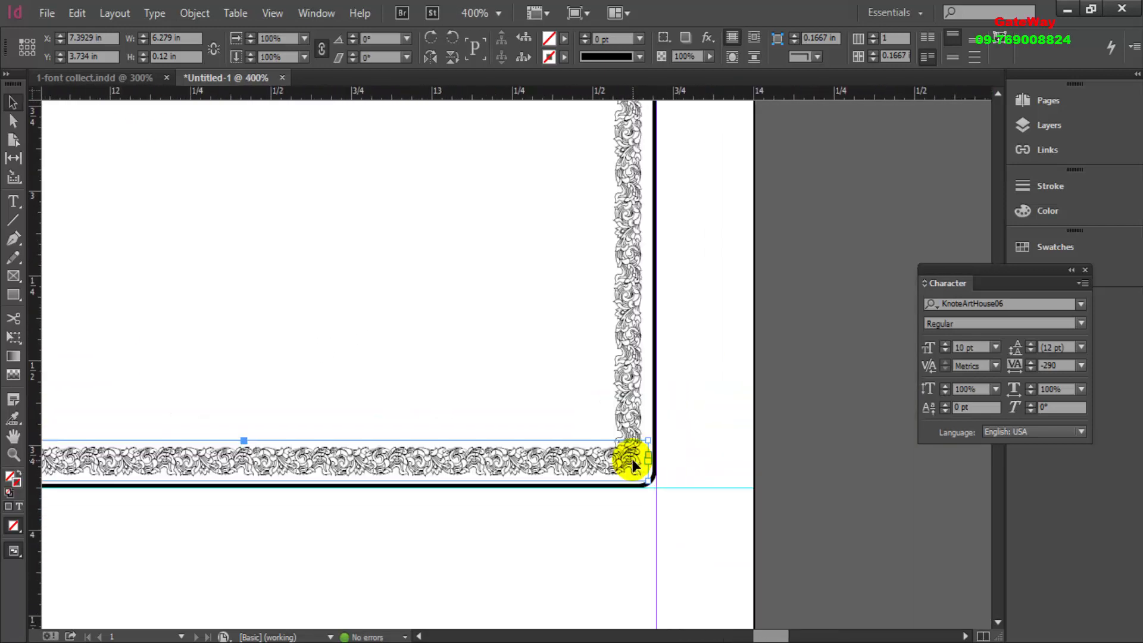
scroll(644, 479, up, 3)
click(668, 470)
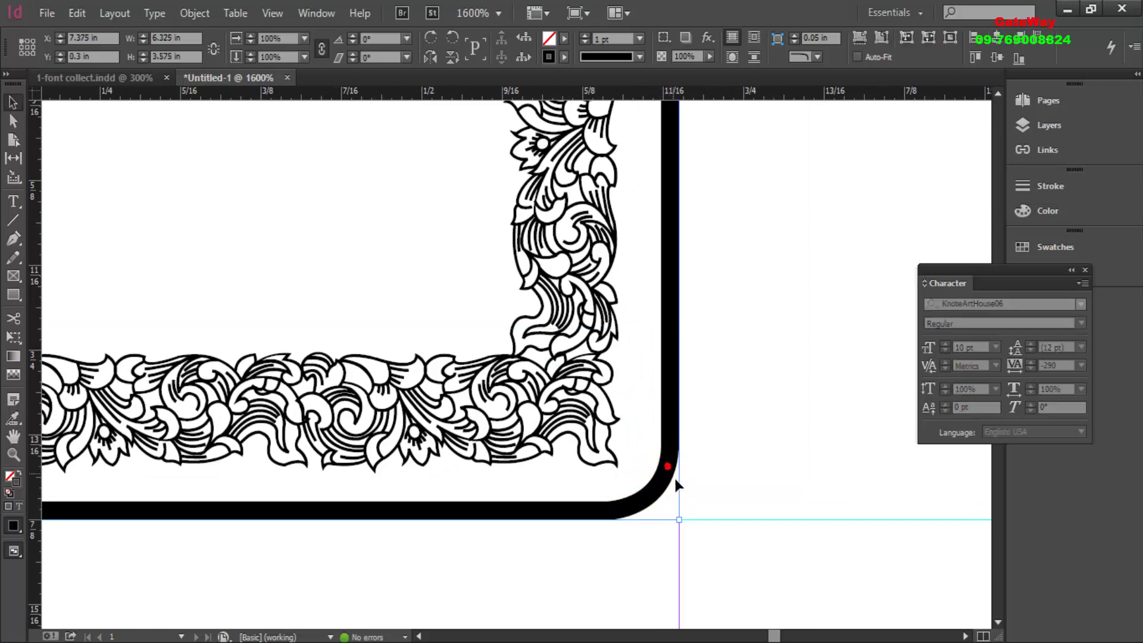
drag(679, 520, 633, 477)
- Draw a 6.061 × 3.318 in rectangle just inside the ornament border
scroll(637, 484, down, 3)
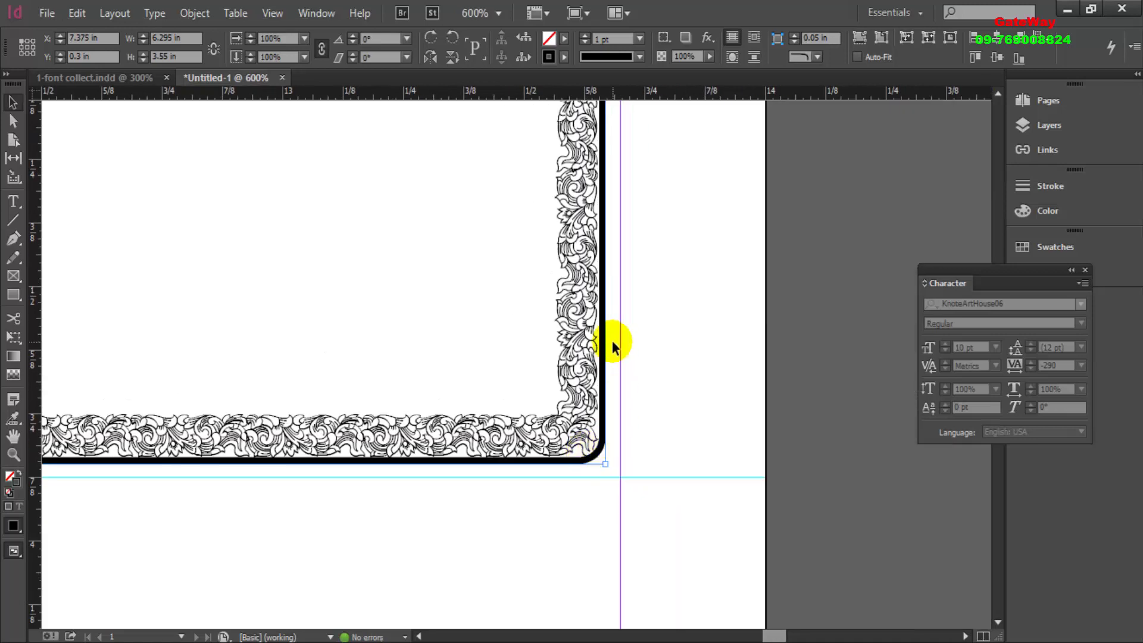
drag(383, 461, 599, 273)
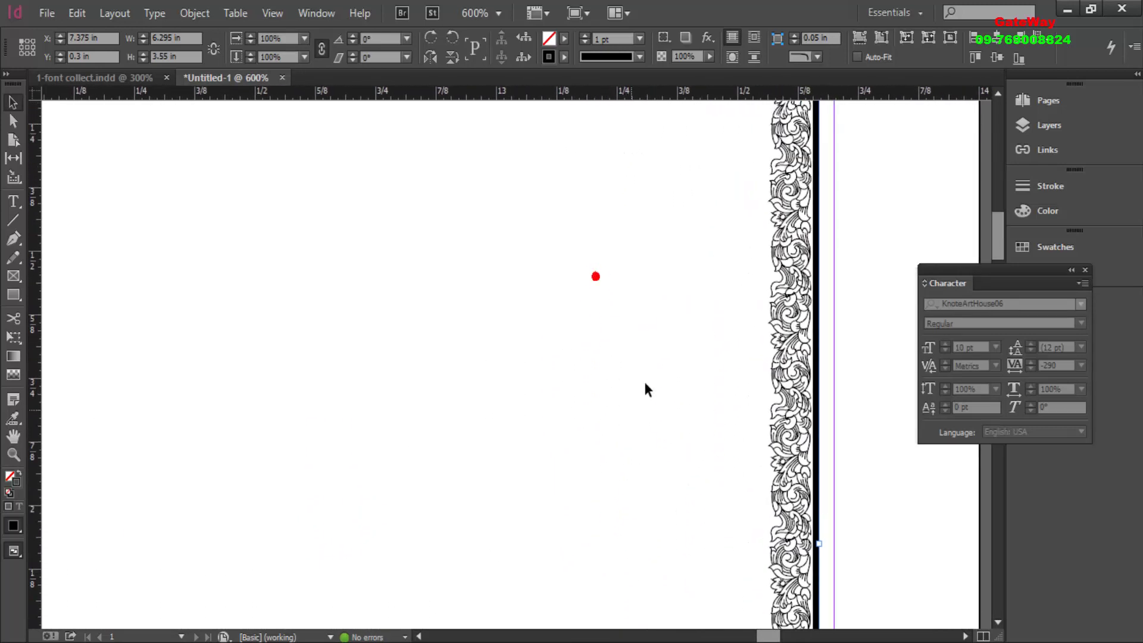
mouse_move(634, 367)
mouse_down()
mouse_move(645, 350)
mouse_move(447, 331)
mouse_up()
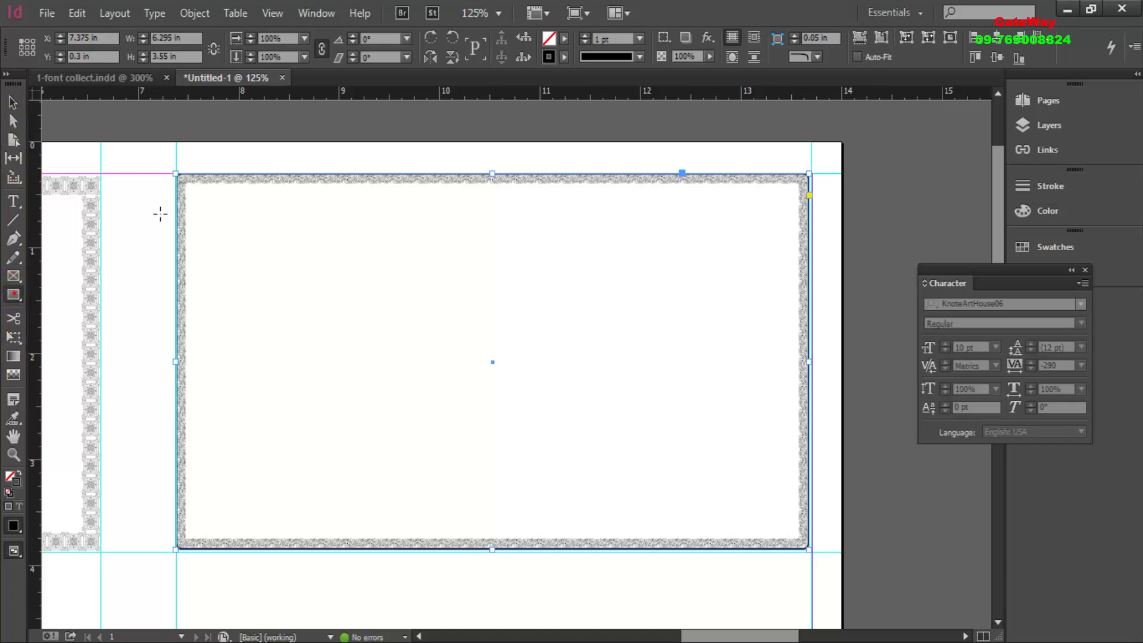
drag(187, 186, 796, 530)
- Switch the inner rectangle's stroke type to Wavy, after briefly trying Dotted
key(ctrl+equal)
key(ctrl+equal)
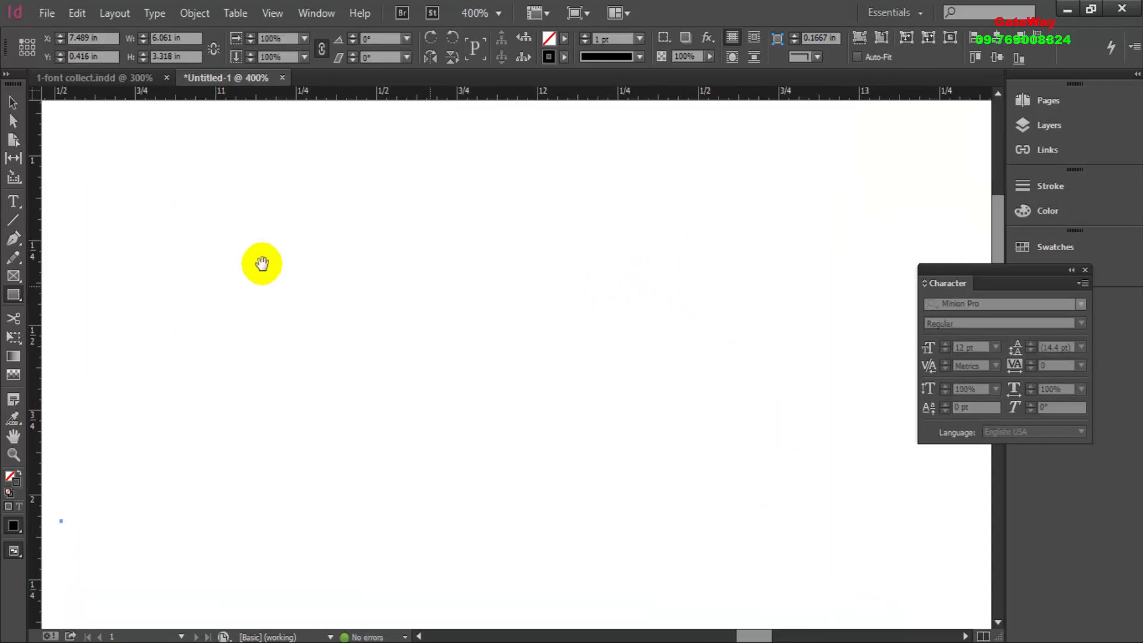
mouse_move(260, 262)
mouse_down()
mouse_move(418, 334)
mouse_move(382, 310)
mouse_up()
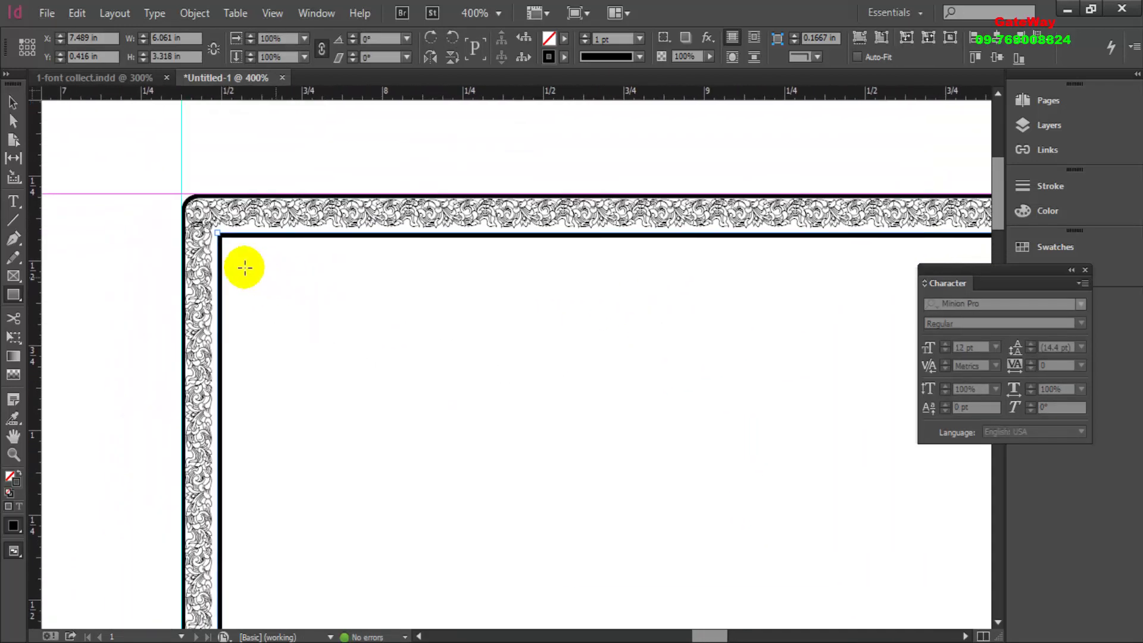
click(639, 57)
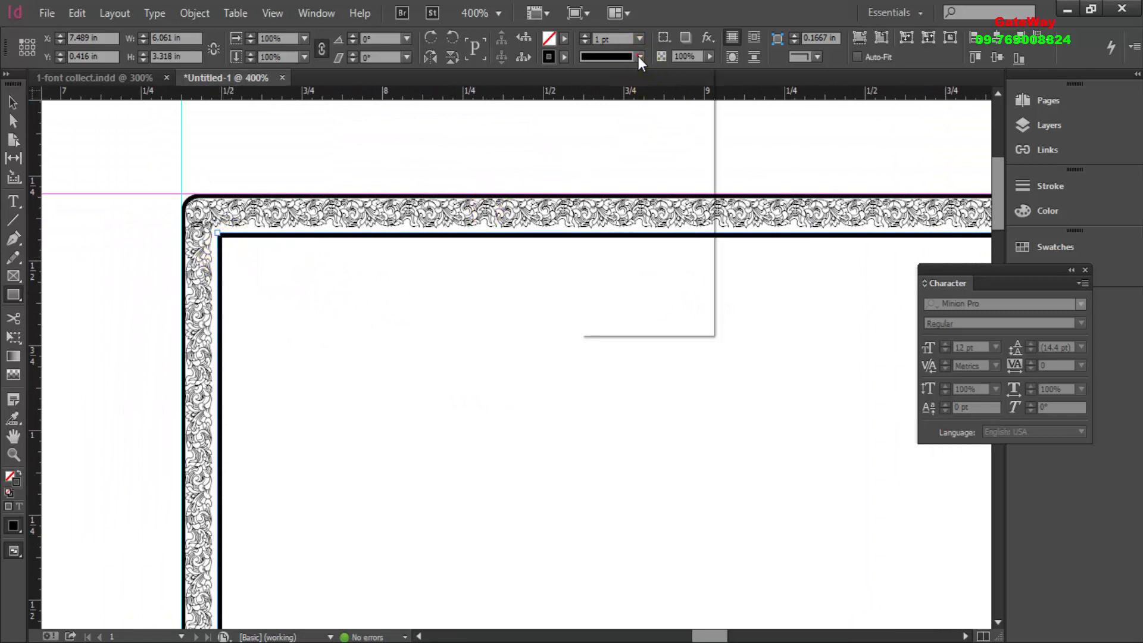
click(634, 253)
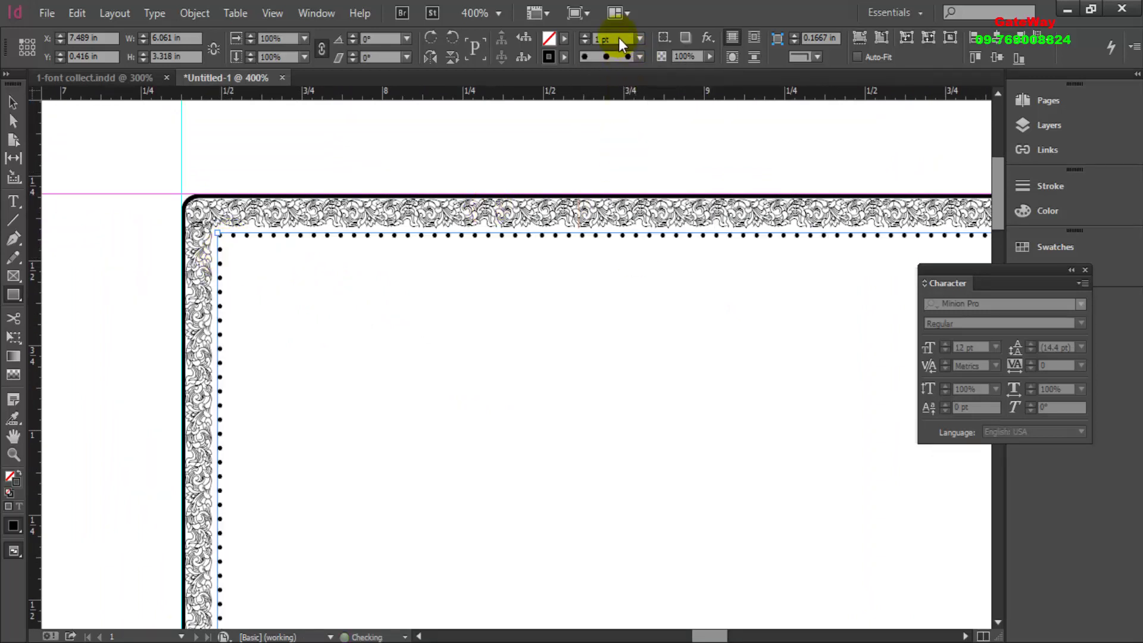
click(638, 57)
click(643, 265)
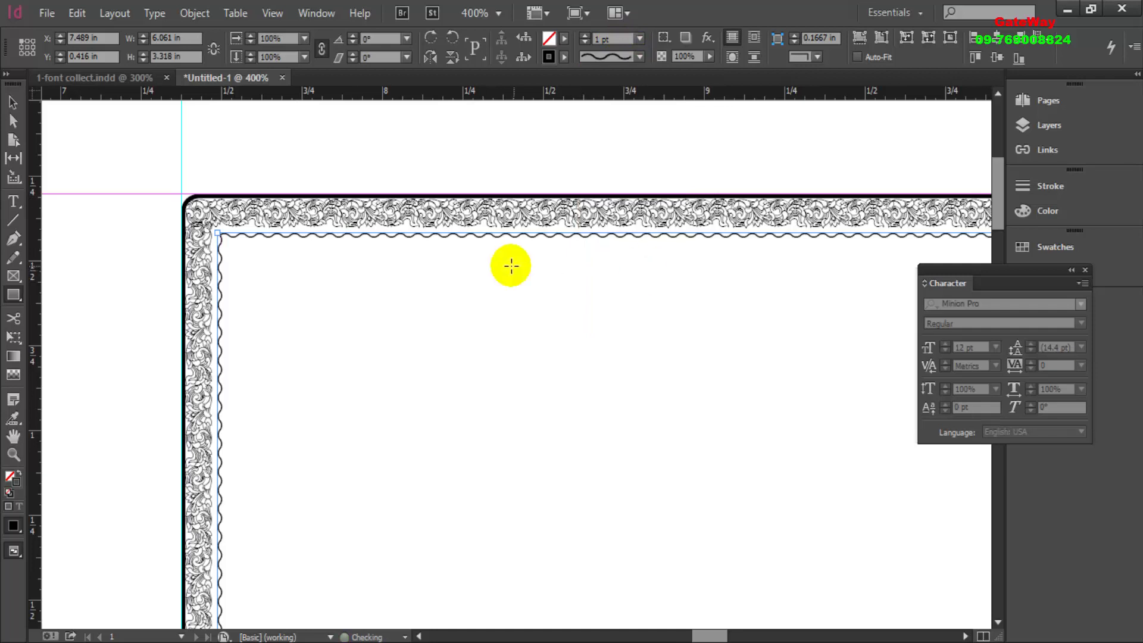
- Pull the wavy frame's top-left and bottom-right corners outward toward the ornament border
scroll(259, 241, up, 1)
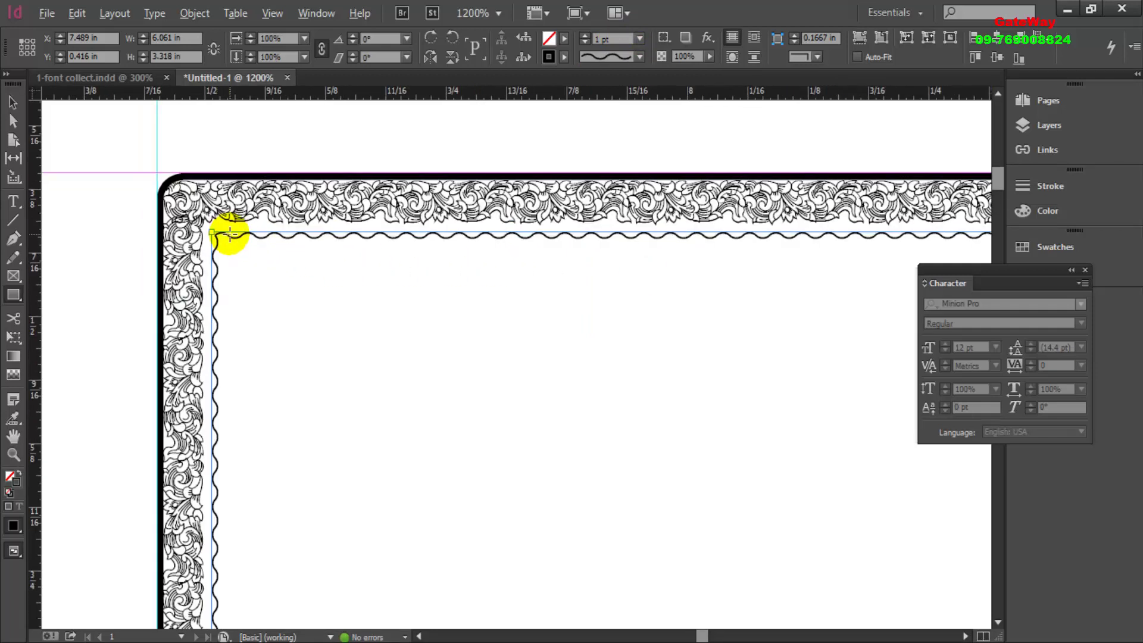
scroll(225, 235, up, 1)
scroll(224, 230, up, 1)
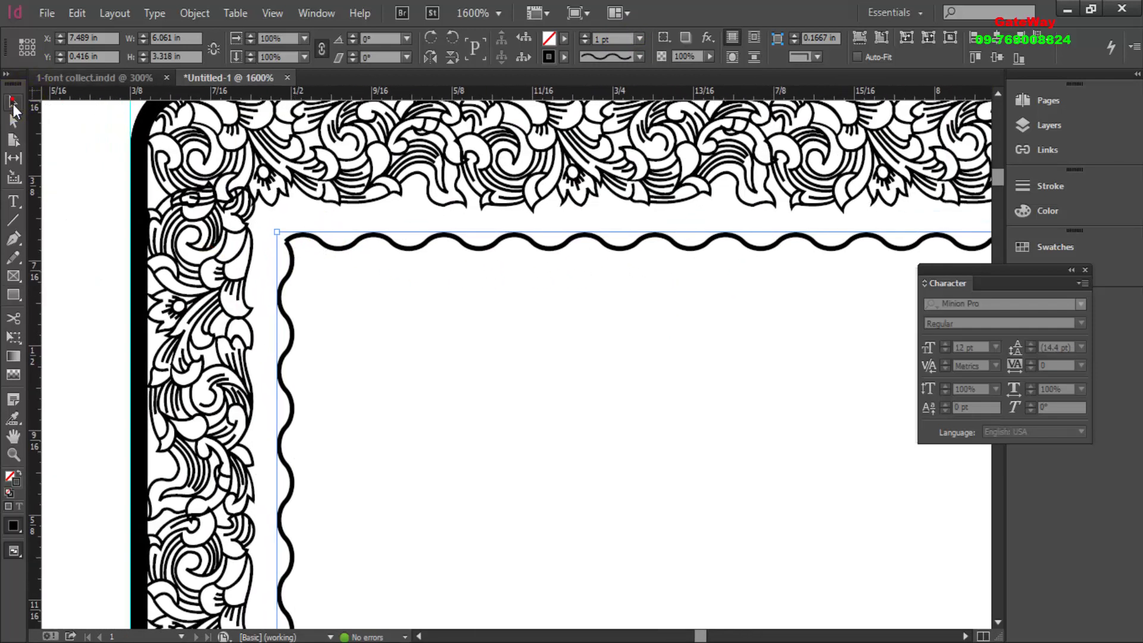
drag(278, 234, 269, 221)
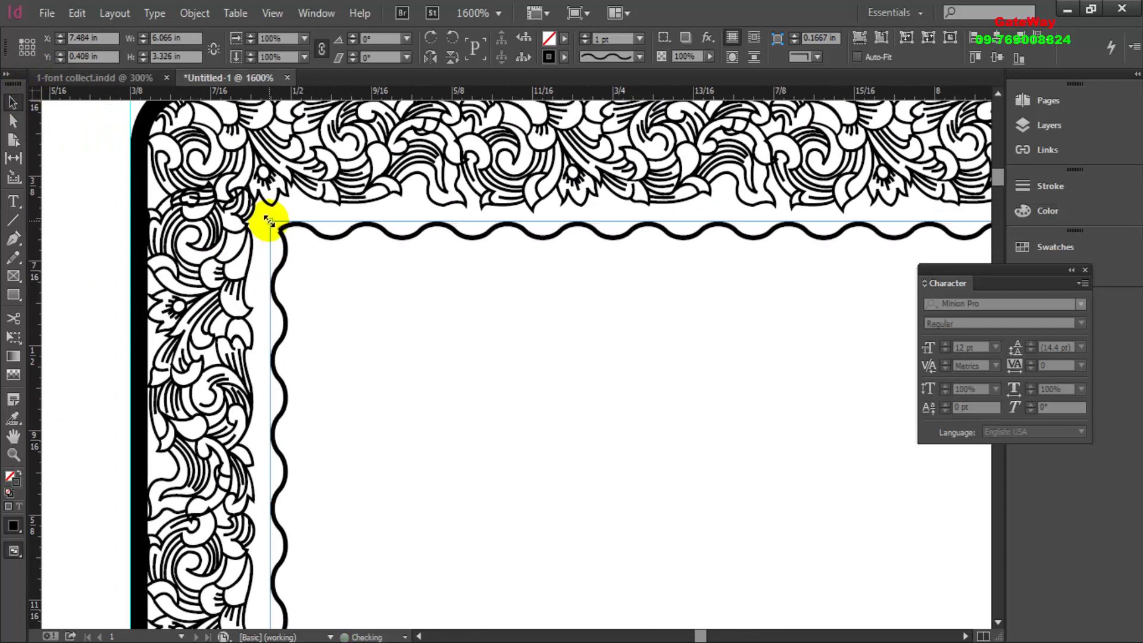
drag(271, 221, 264, 223)
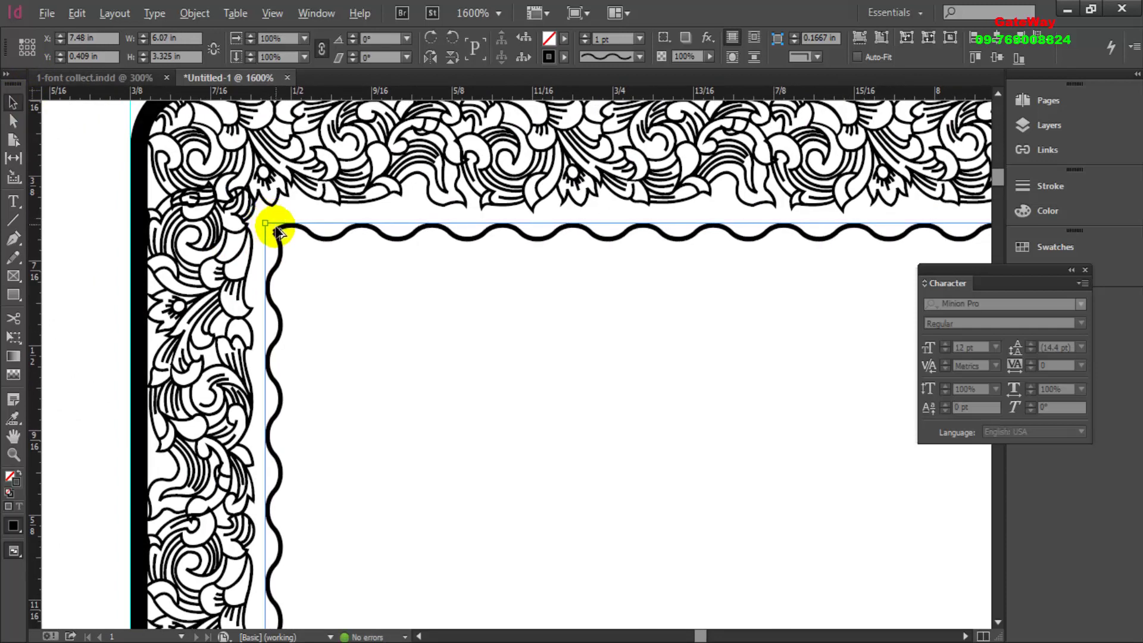
scroll(275, 231, down, 5)
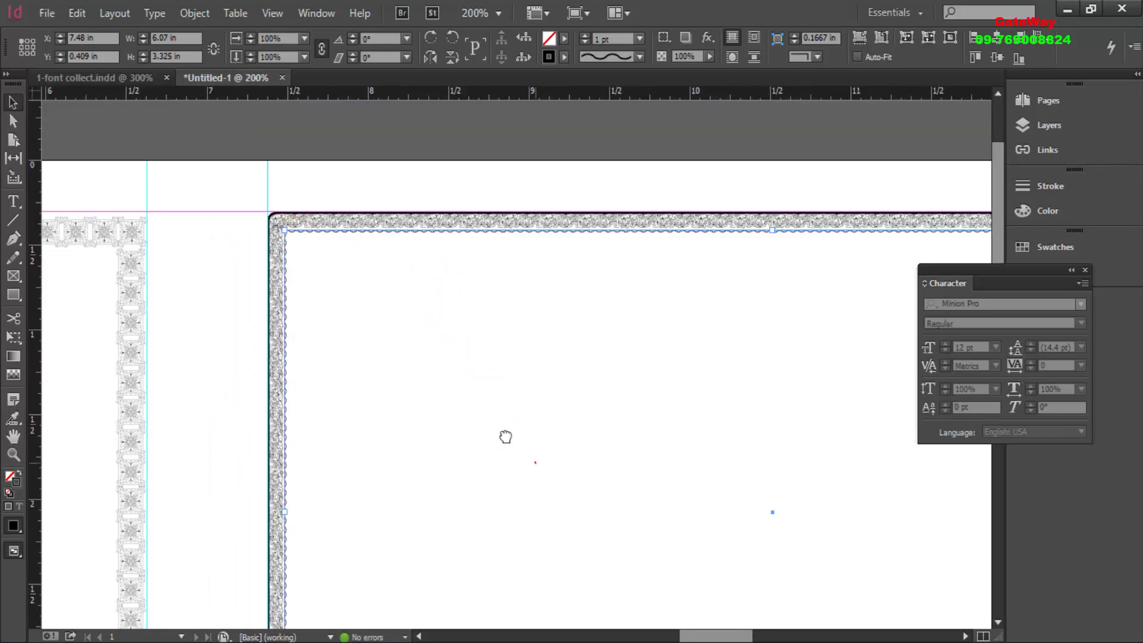
scroll(477, 428, down, 5)
scroll(611, 404, up, 5)
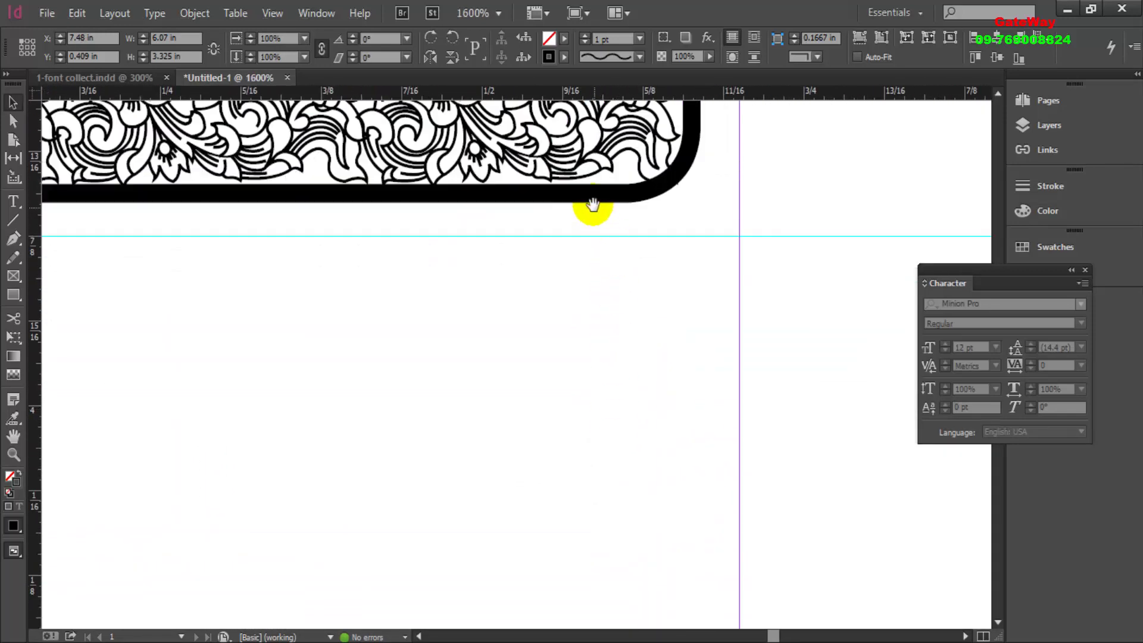
scroll(592, 205, up, 5)
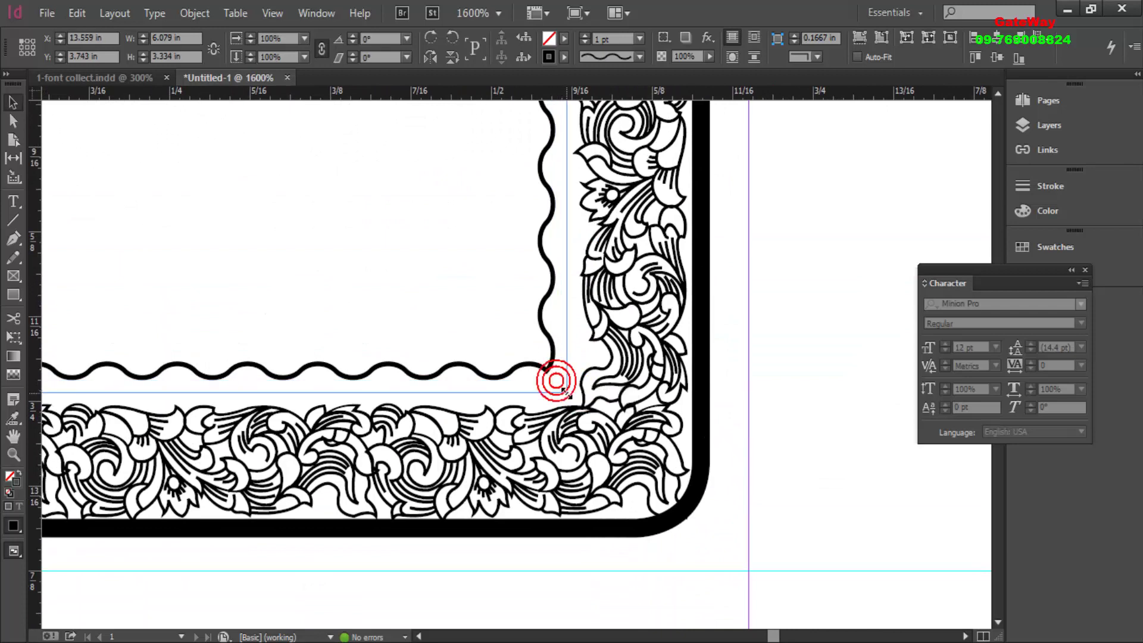
drag(557, 383, 573, 397)
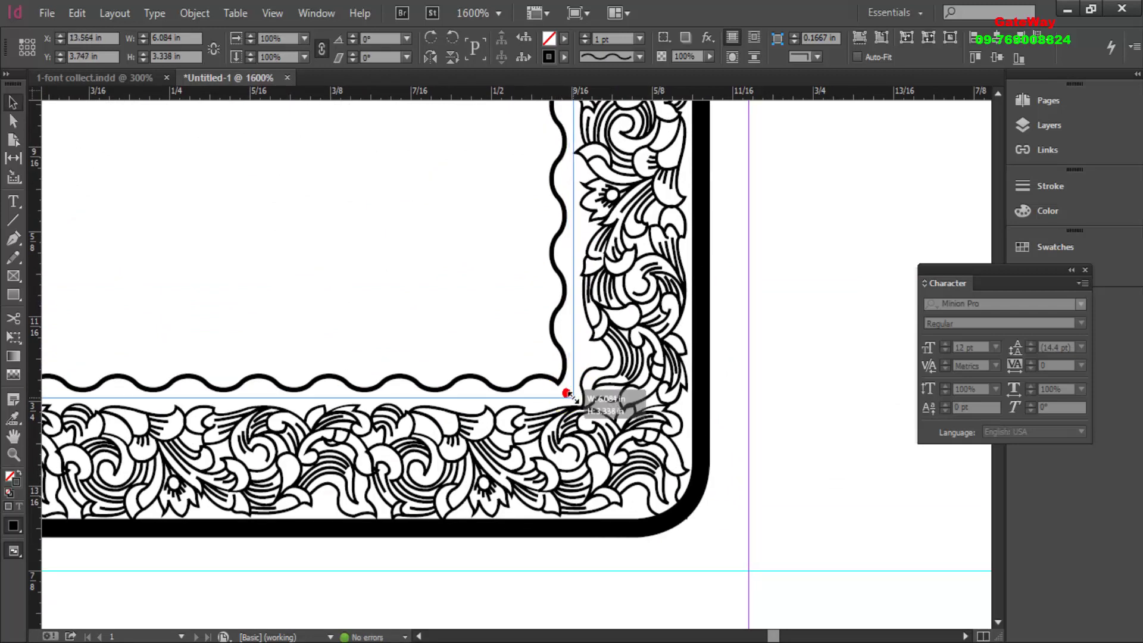
- Raise the wavy frame's top edge to meet the top ornament row, giving 6.084 × 3.344 in
scroll(573, 397, down, 5)
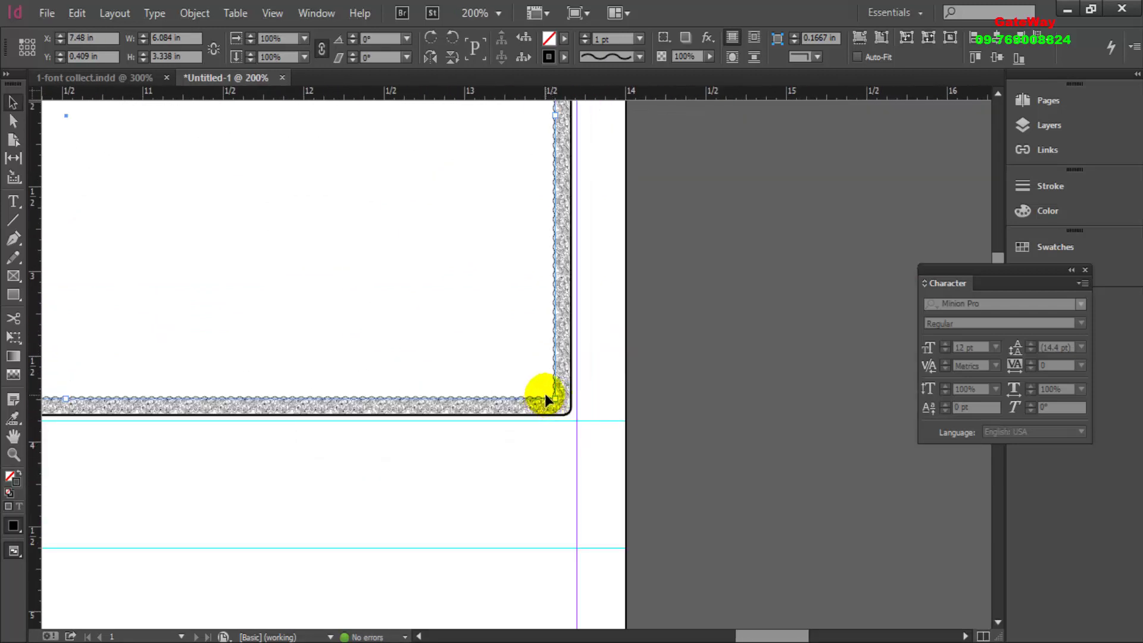
mouse_move(544, 394)
mouse_down()
mouse_move(608, 554)
mouse_move(614, 423)
mouse_up()
scroll(624, 329, up, 3)
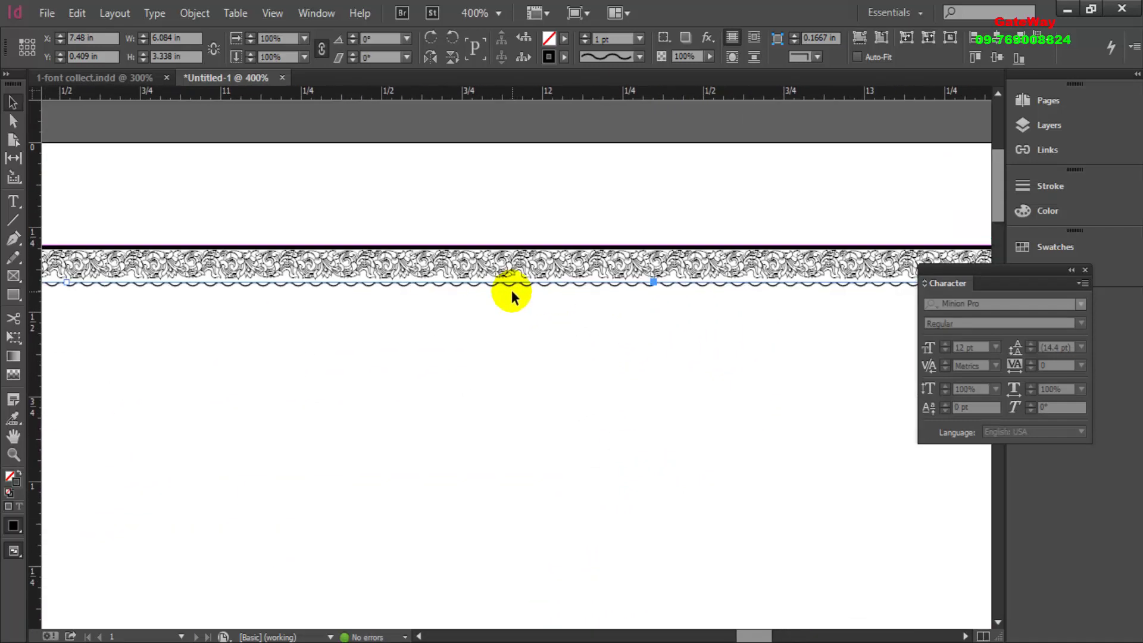
scroll(467, 333, up, 2)
drag(490, 463, 497, 355)
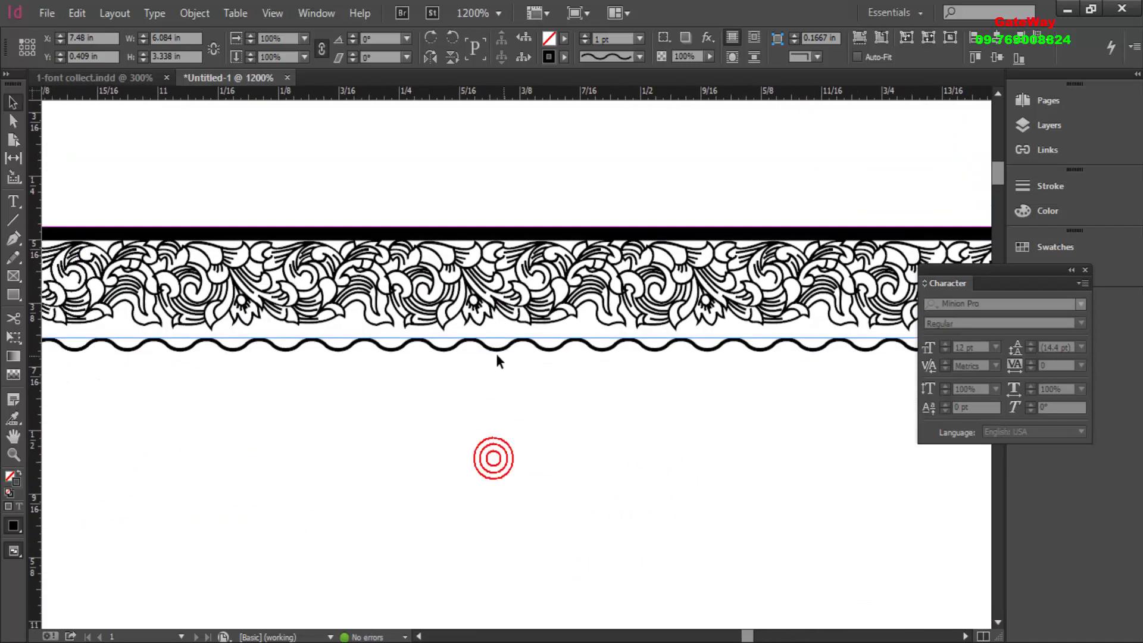
drag(410, 341, 273, 309)
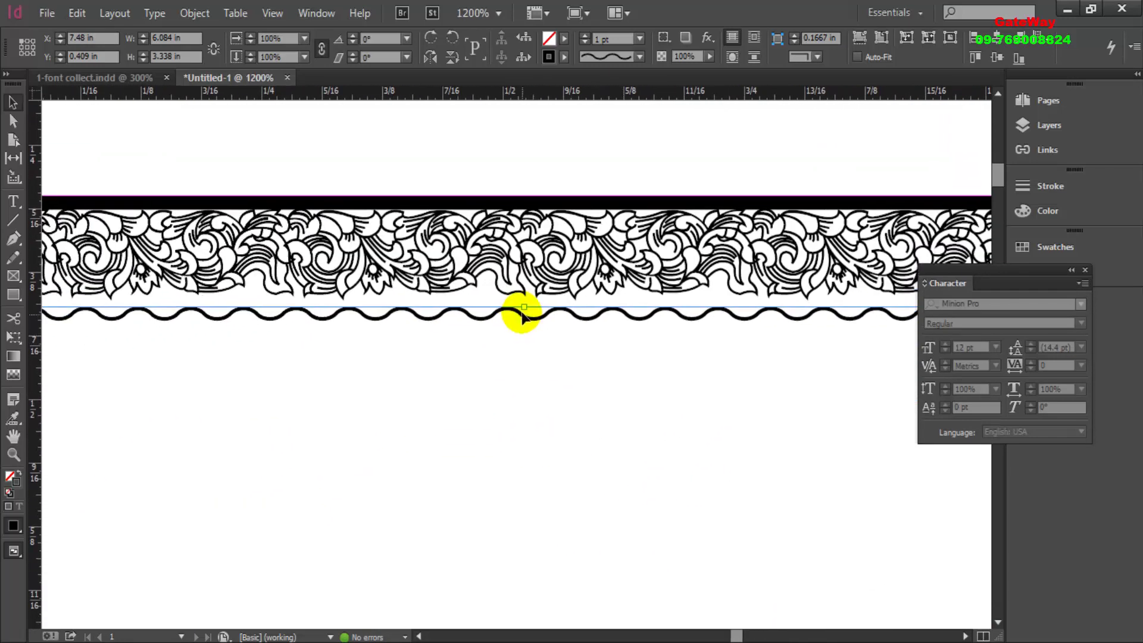
drag(523, 307, 525, 300)
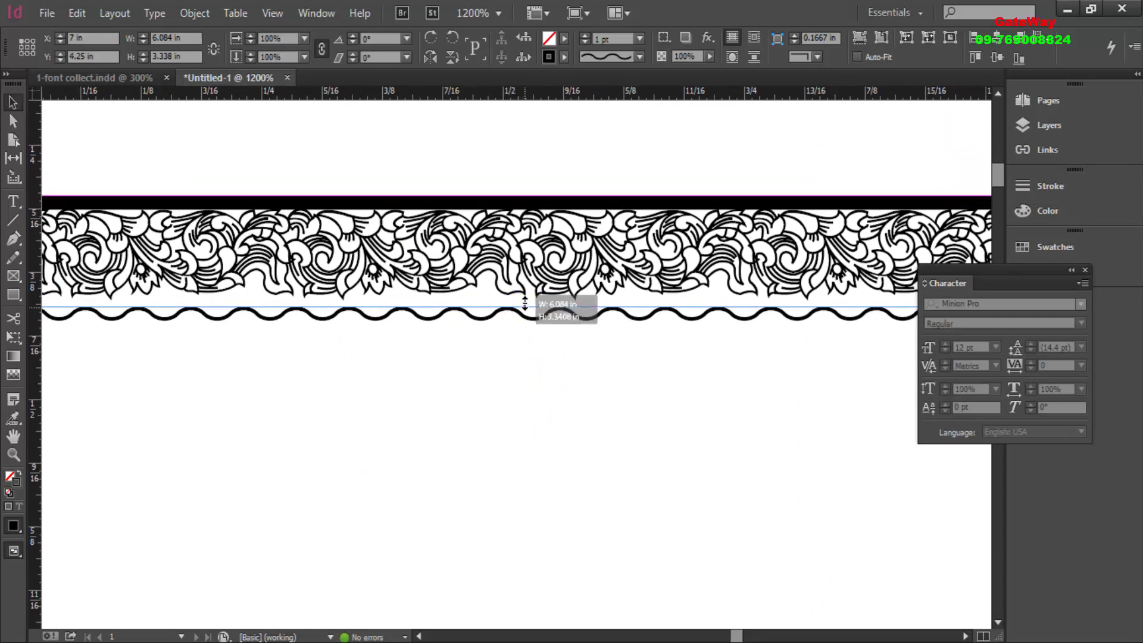
- Give the wavy inner frame a 2 pt stroke weight
click(638, 39)
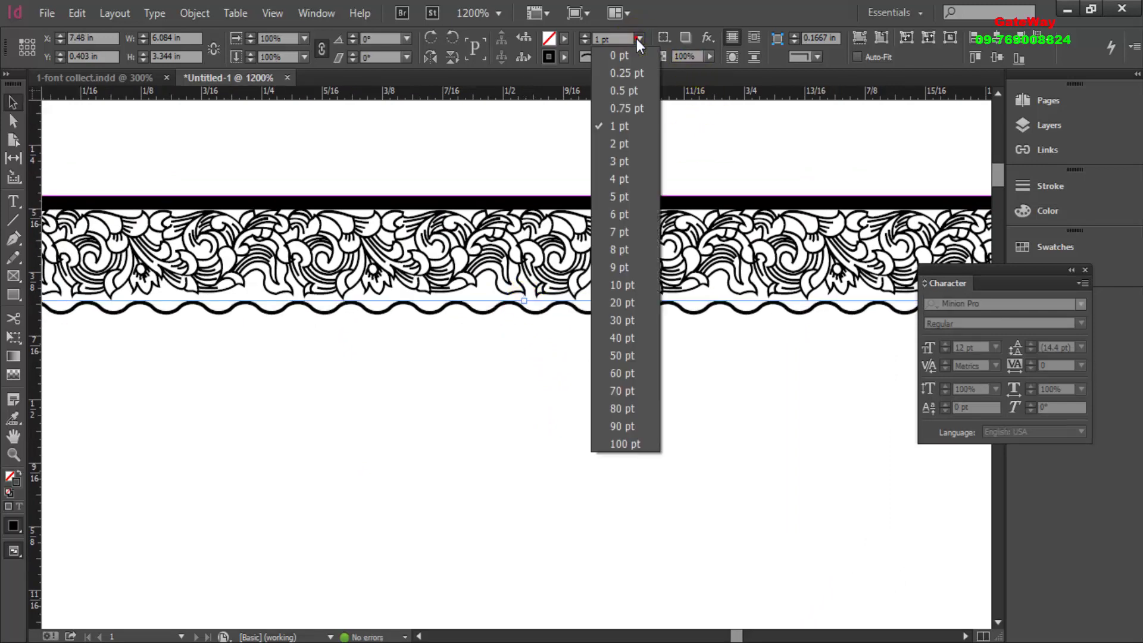
click(619, 144)
key(ctrl+minus)
key(ctrl+minus)
key(ctrl+minus)
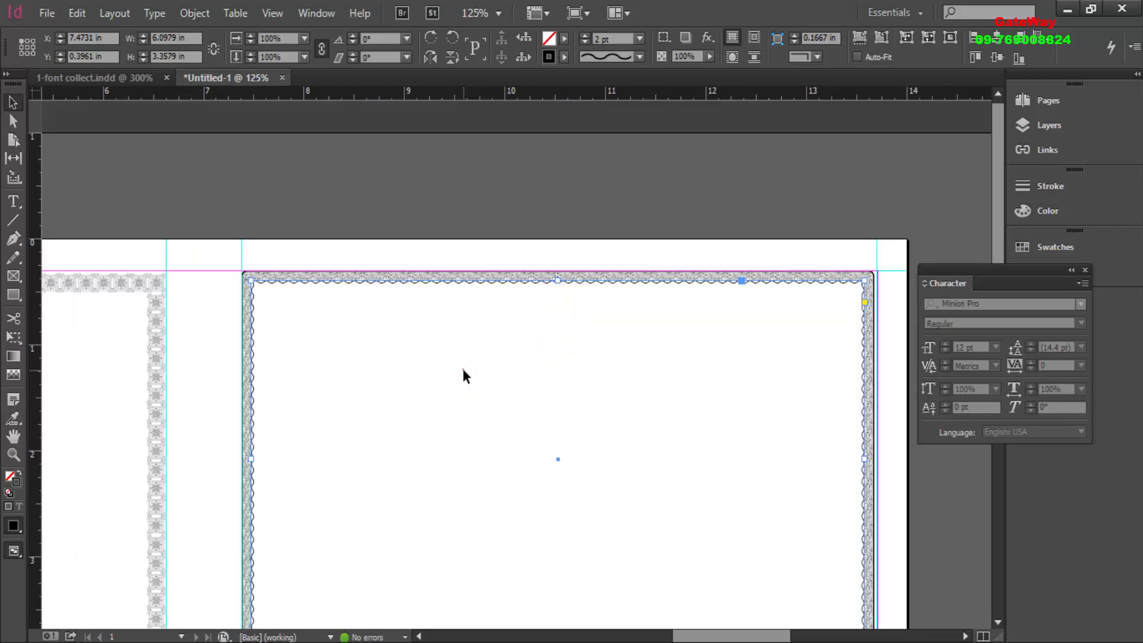
scroll(238, 327, up, 3)
click(238, 331)
- Preview the finished border, then marquee-select every part of the bordered card
key(ctrl+minus)
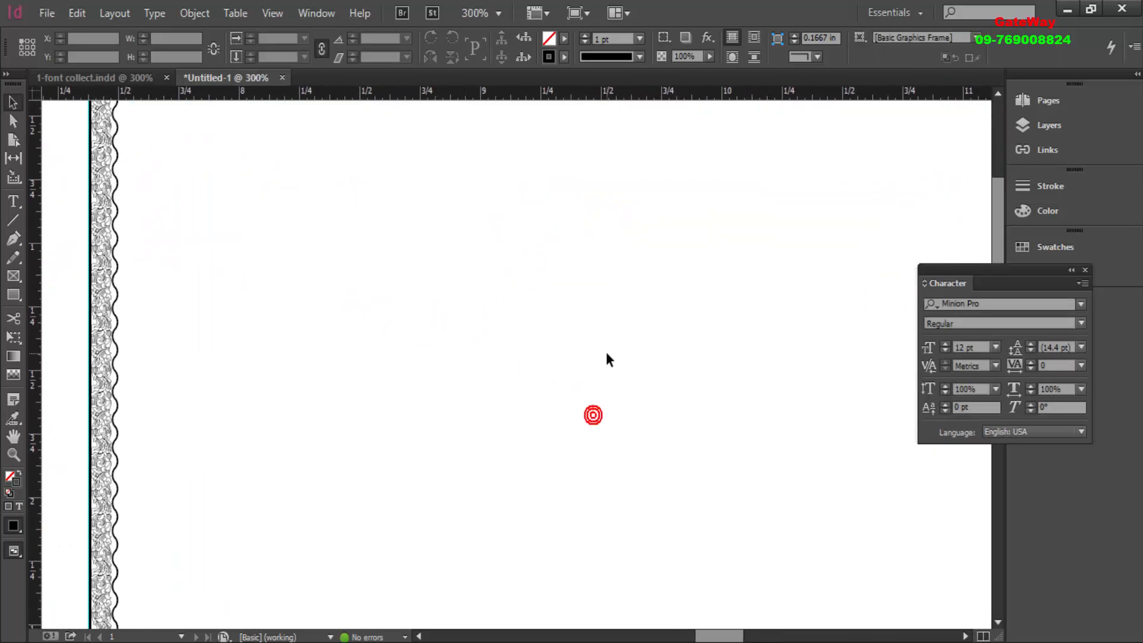
key(ctrl+minus)
key(ctrl+minus)
drag(745, 429, 516, 368)
click(585, 372)
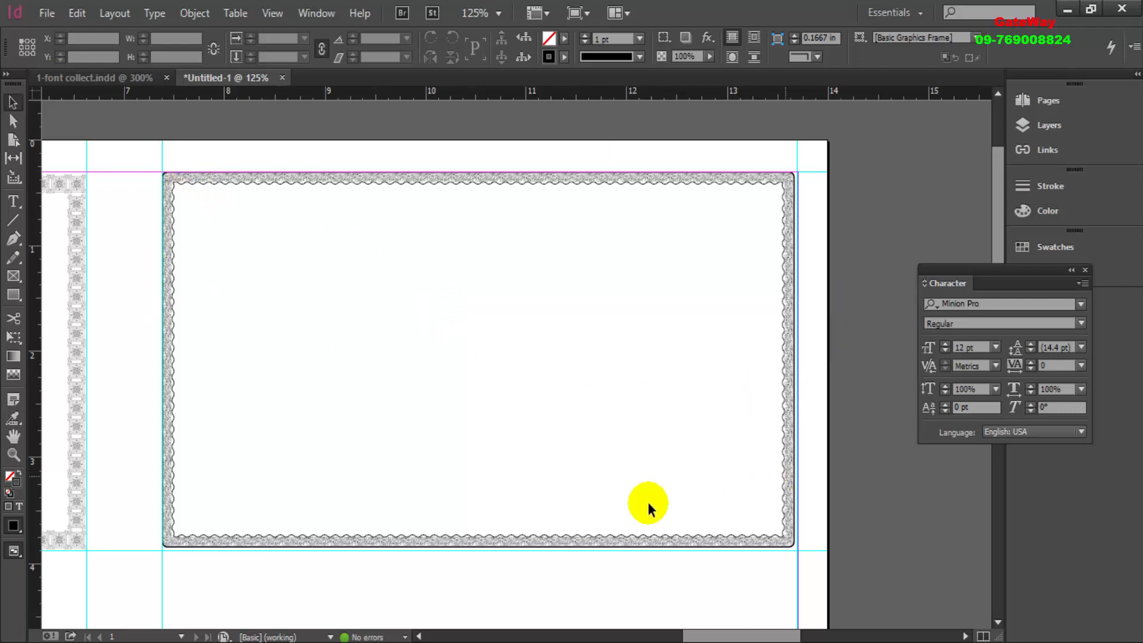
key(ctrl+equal)
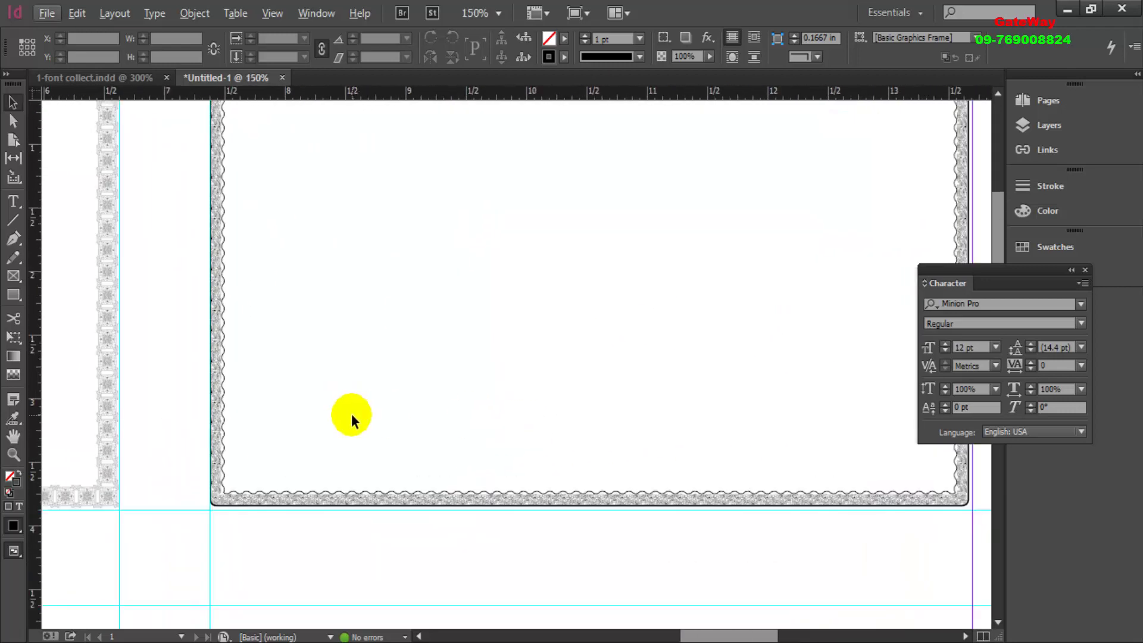
key(ctrl+minus)
key(ctrl+minus)
key(ctrl+minus)
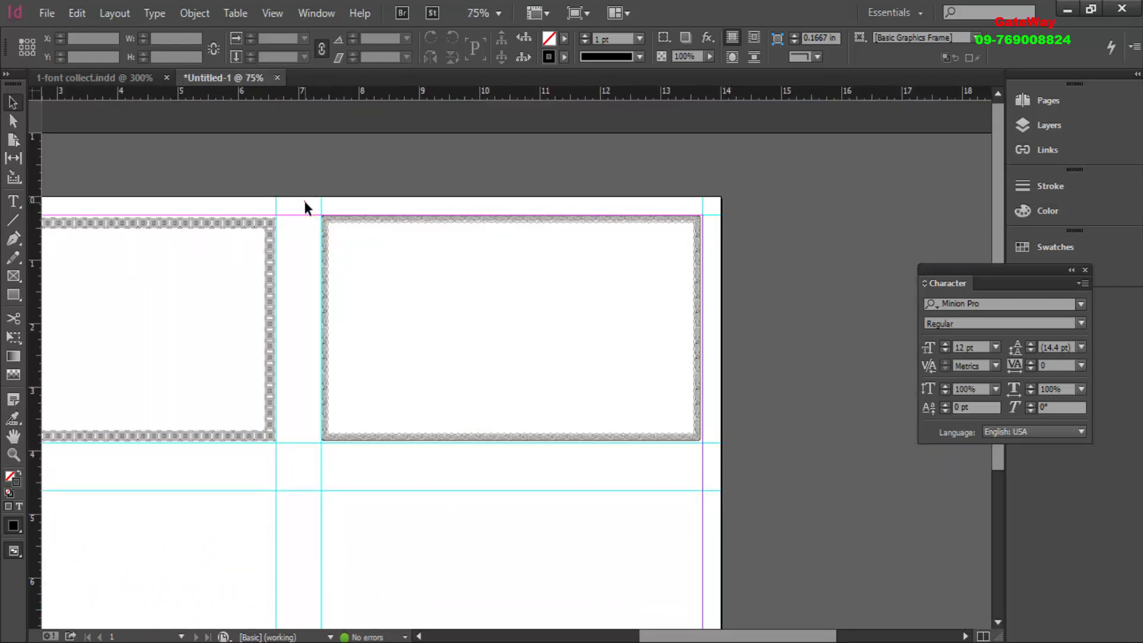
drag(305, 201, 719, 448)
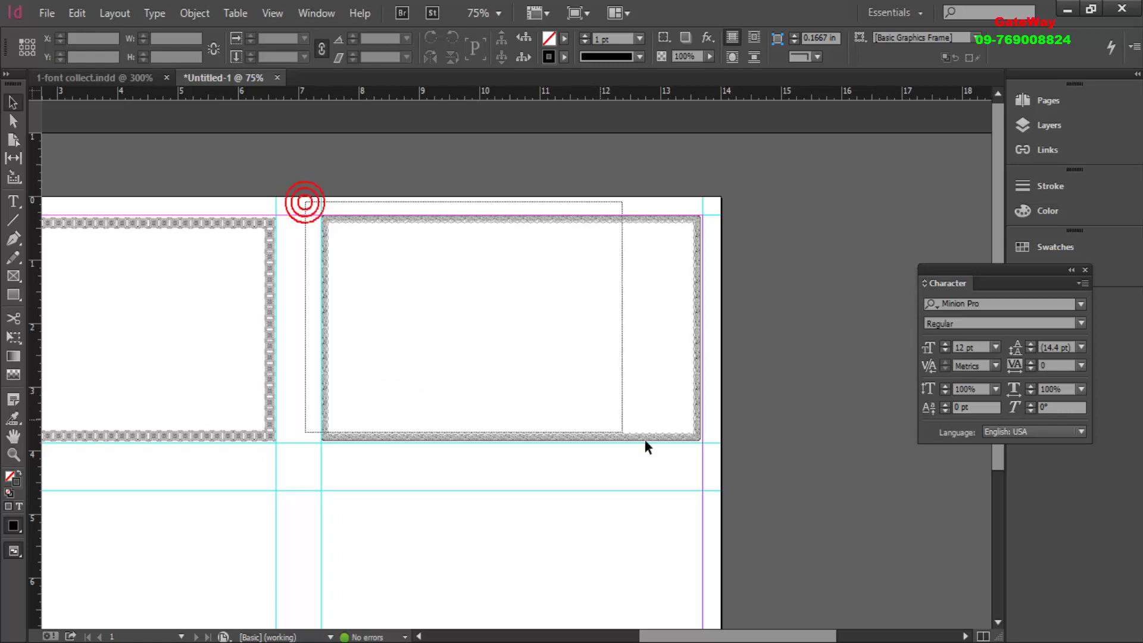
- Drag the bordered card up onto the top guide at Y 0.3 in
click(691, 368)
key(ctrl+equal)
key(ctrl+equal)
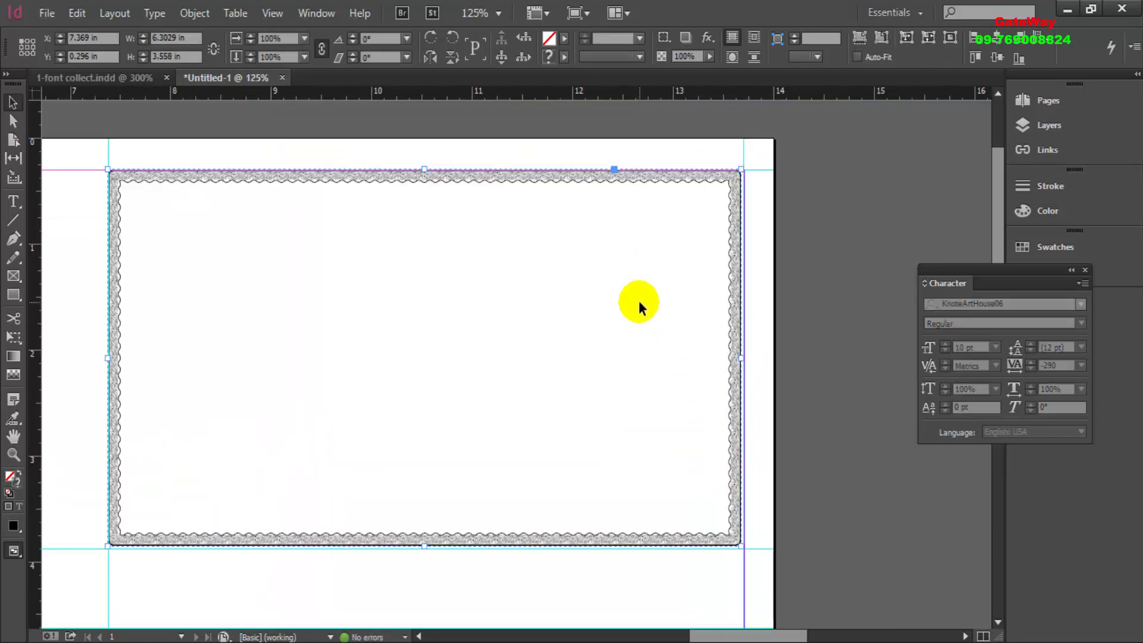
drag(591, 384, 663, 377)
scroll(279, 295, up, 3)
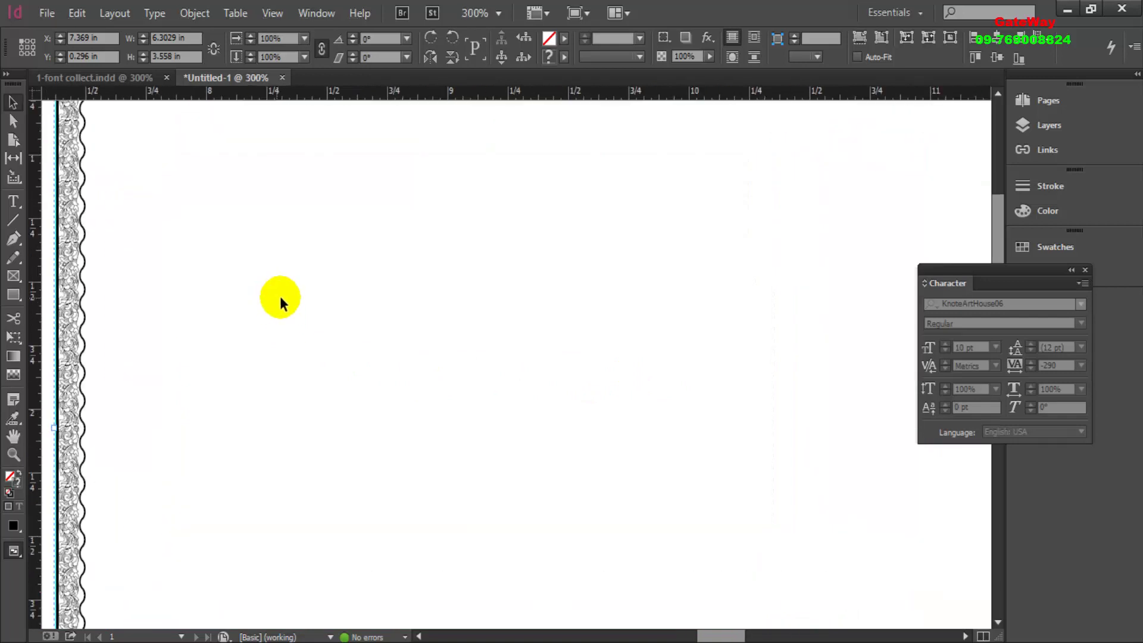
drag(314, 364, 321, 426)
click(242, 194)
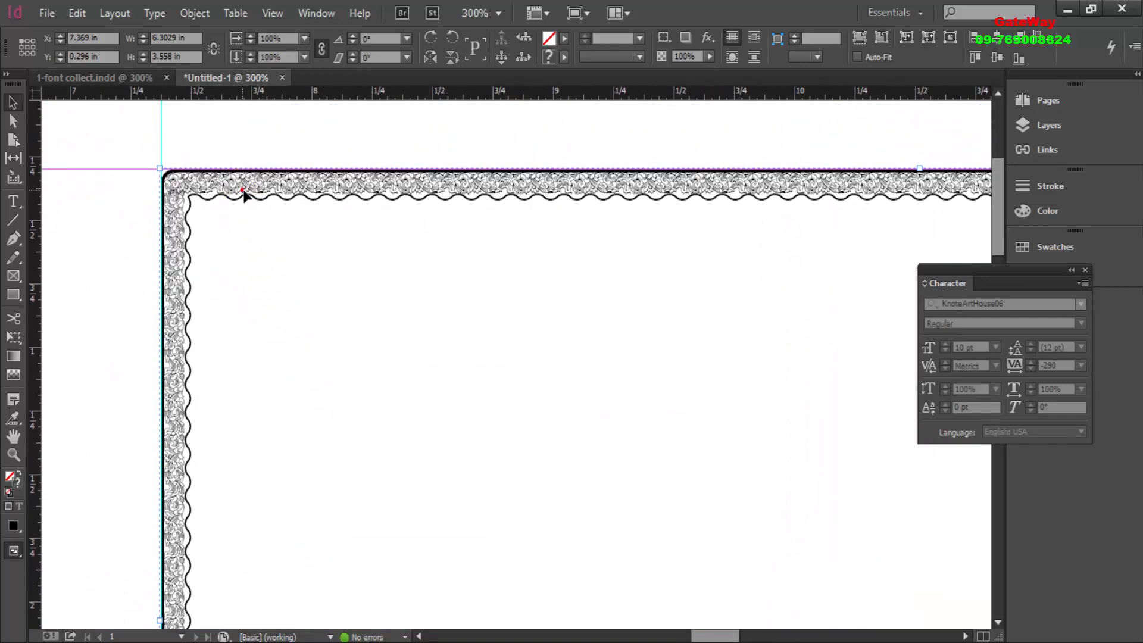
drag(245, 199, 241, 195)
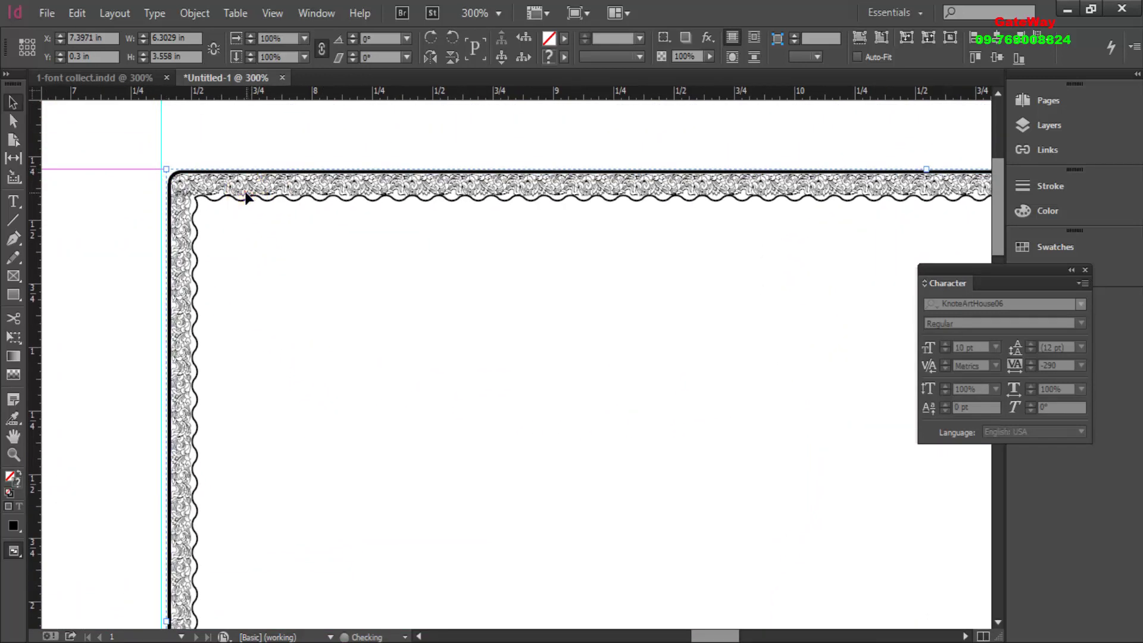
- Nudge the card right onto the guide at X 7.3889 in, then view both cards
drag(821, 416, 647, 395)
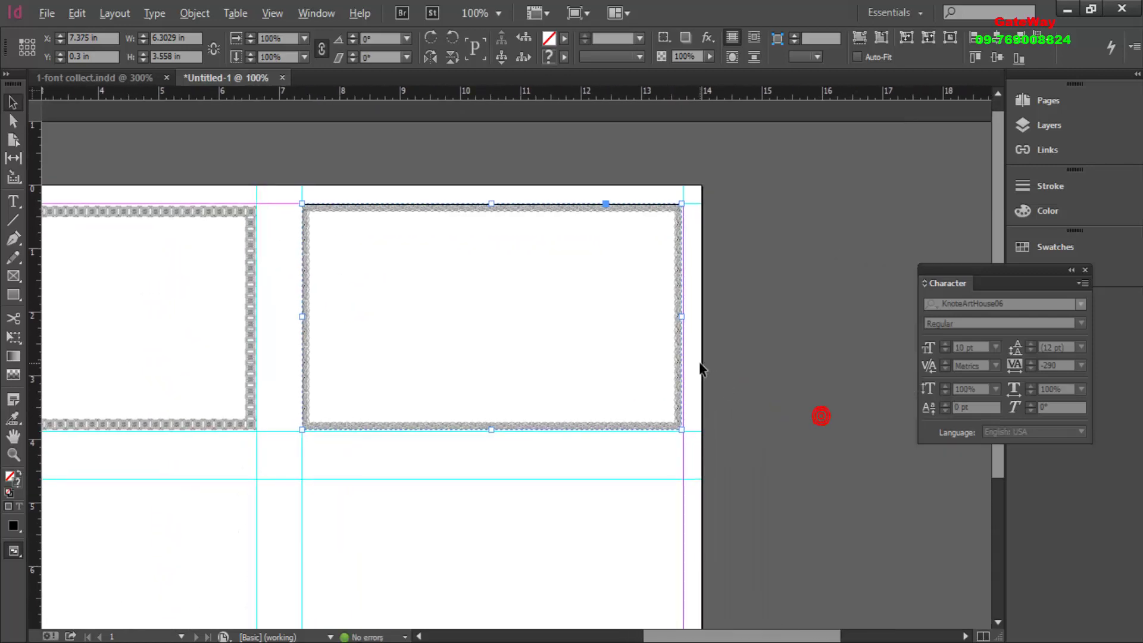
scroll(580, 535, up, 1)
drag(580, 534, 586, 523)
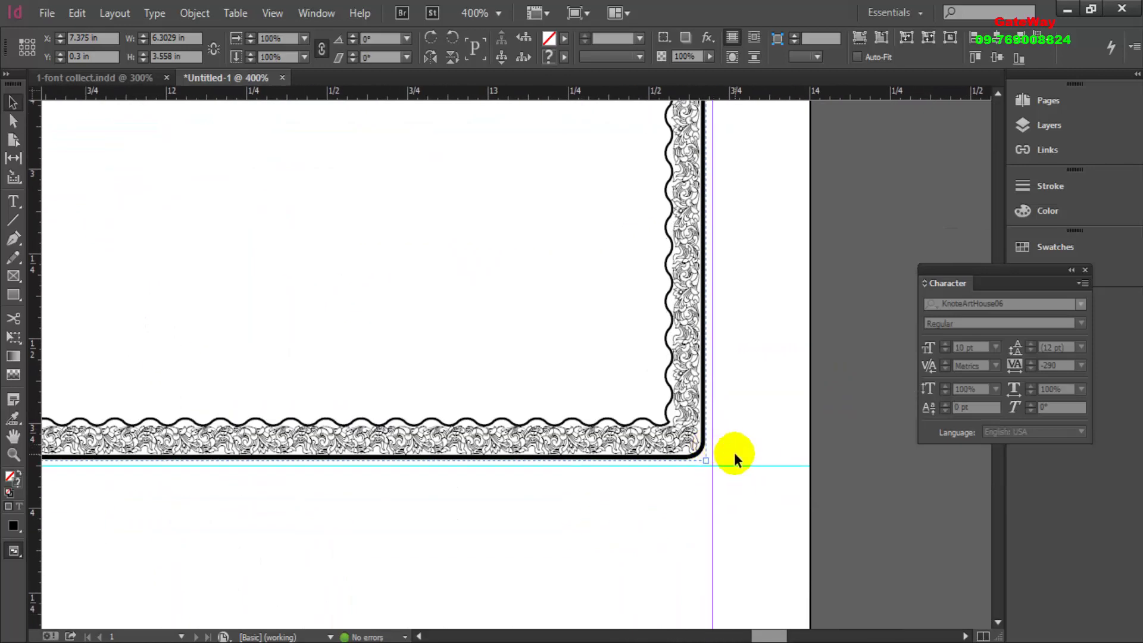
key(Right)
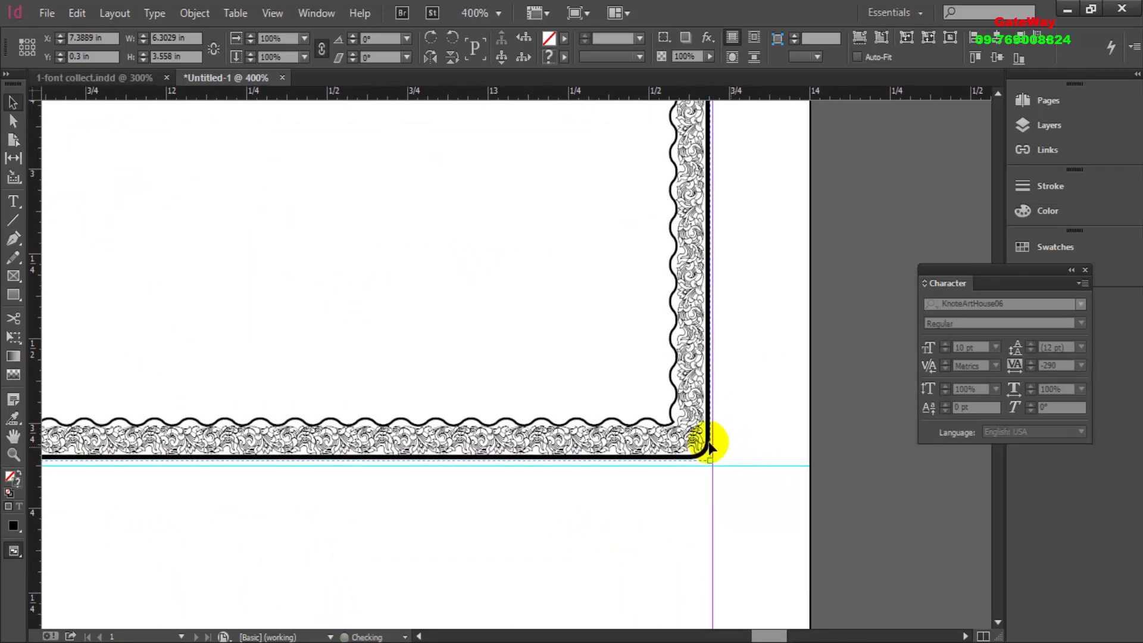
drag(711, 424, 549, 479)
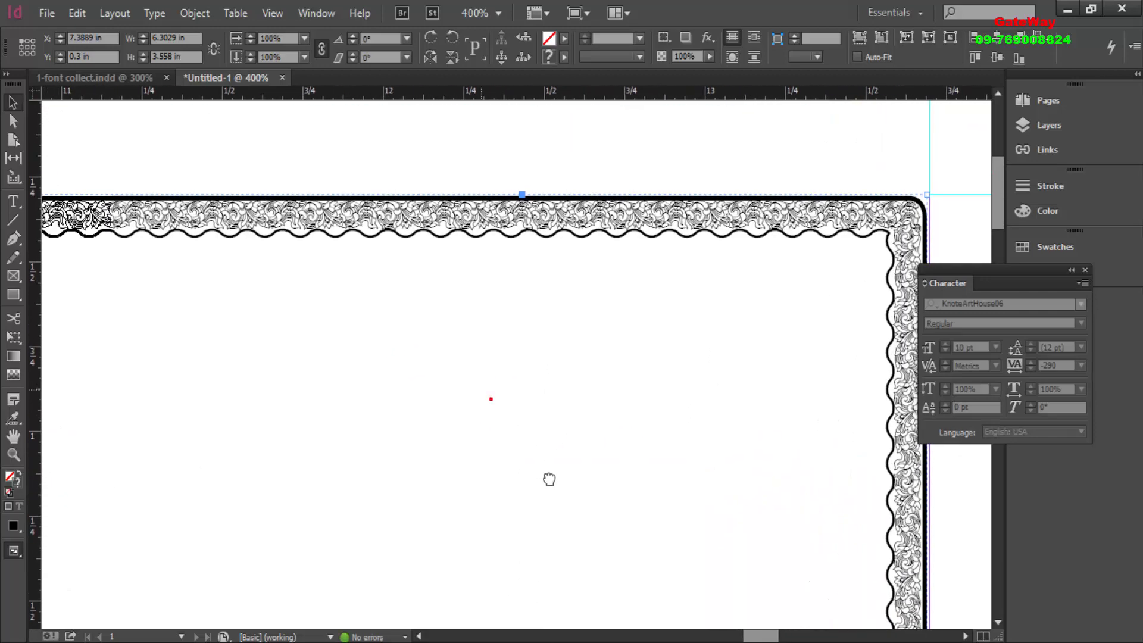
key(ctrl+minus)
key(ctrl+minus)
key(ctrl+minus)
key(ctrl+minus)
key(ctrl+minus)
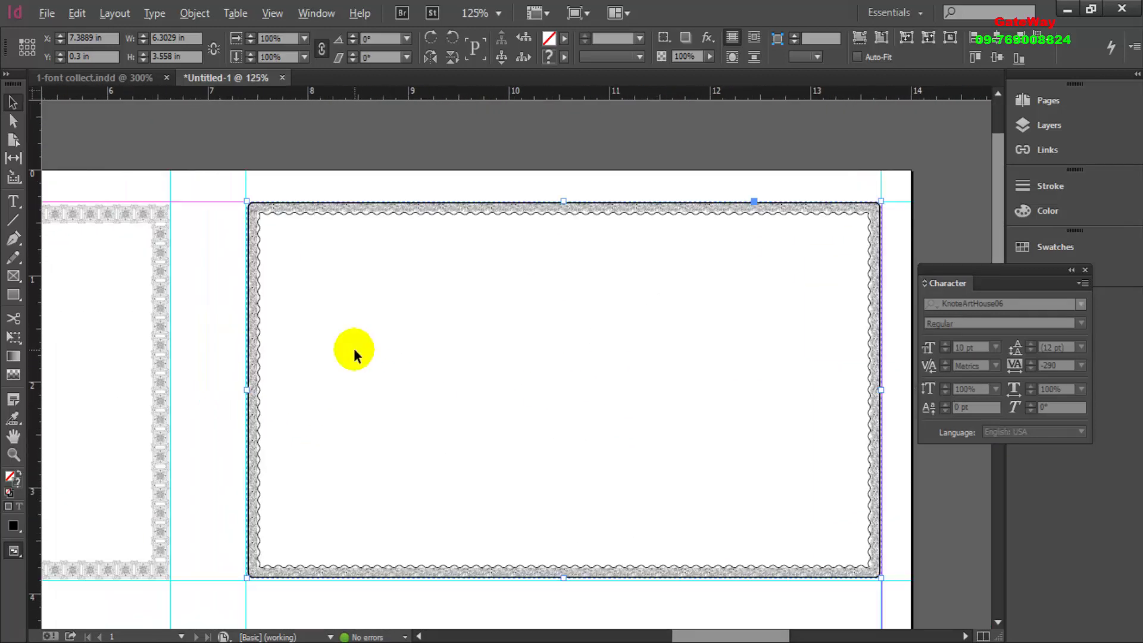
drag(364, 355, 575, 380)
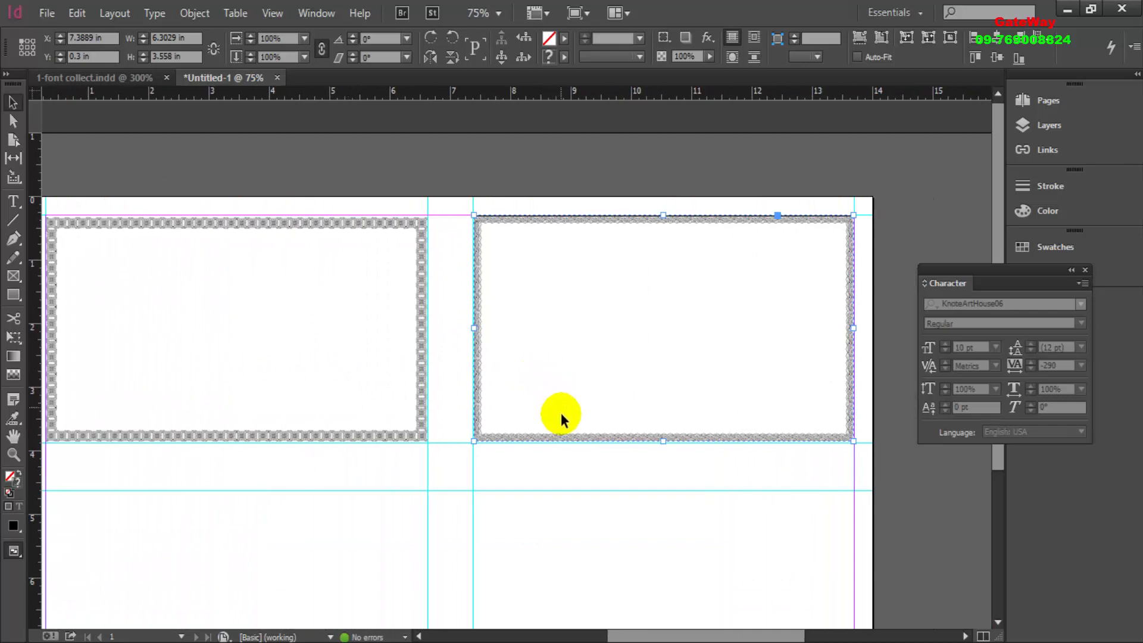
click(561, 358)
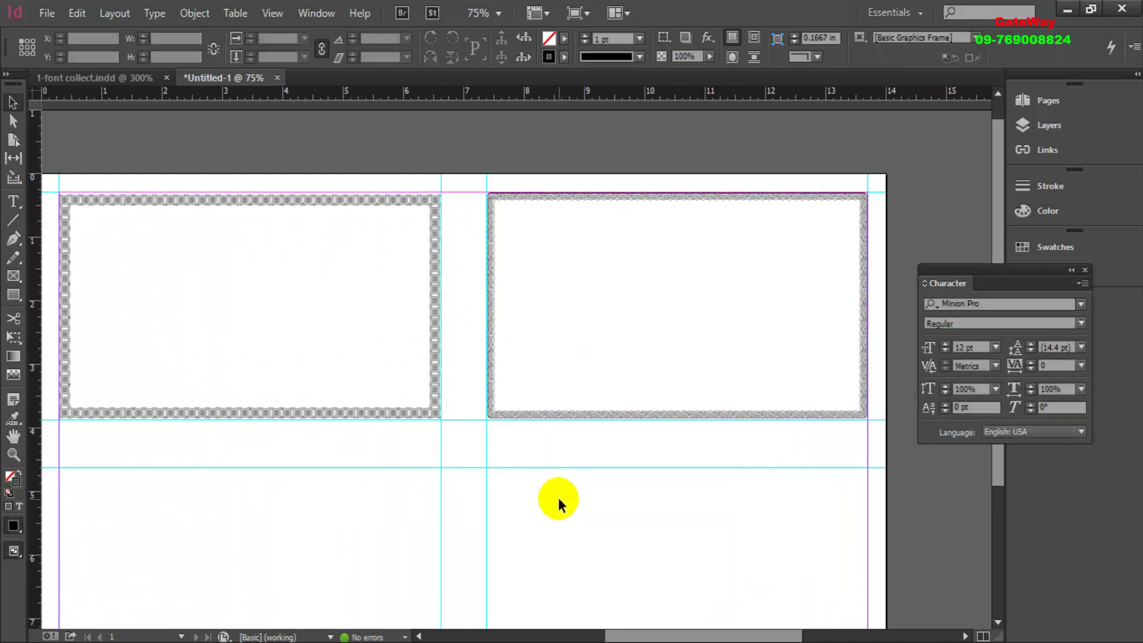